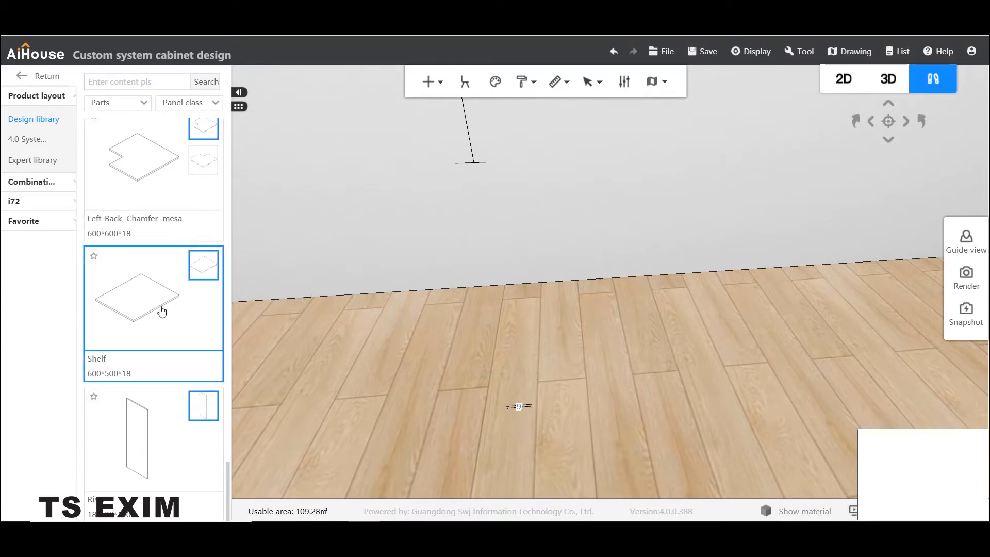
Place a 500*600*20 Super Board from the panel library on the floor near the wall
scroll(150, 195, up, 10)
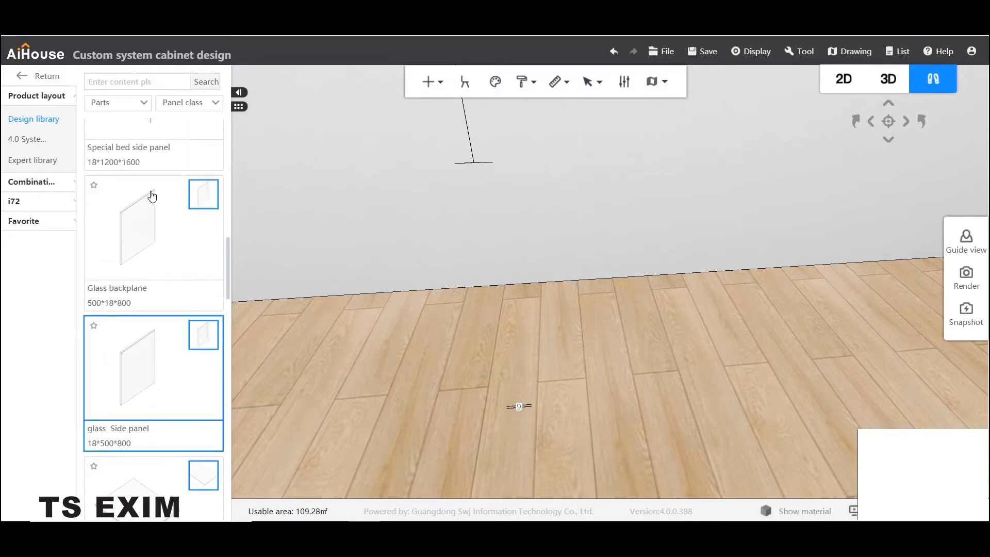
scroll(152, 196, up, 5)
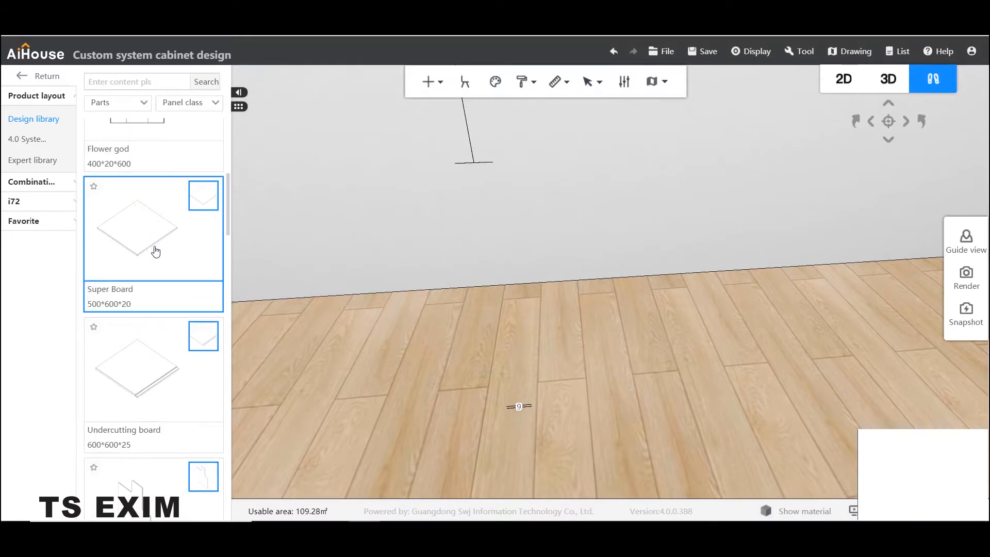
click(156, 252)
click(531, 375)
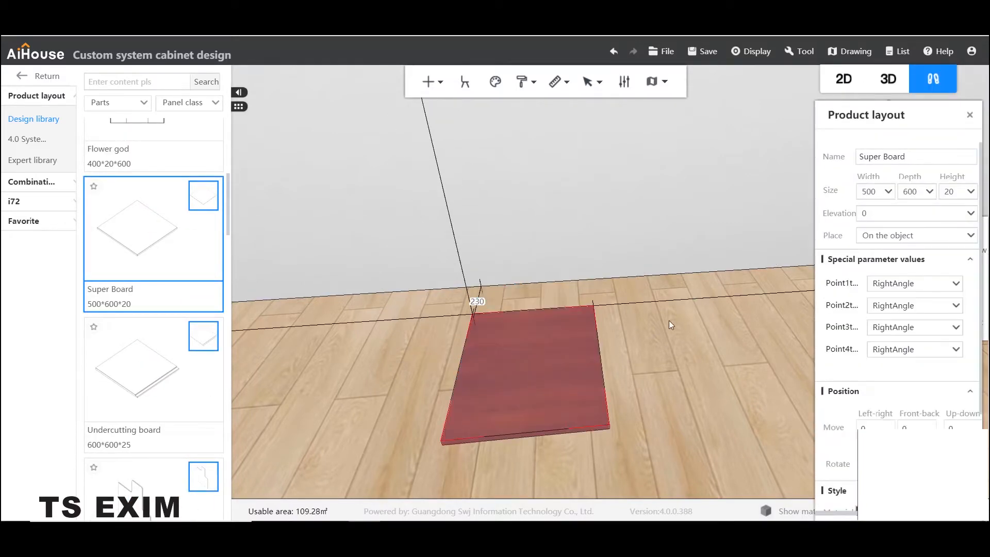
Switch to board selection mode and open the placed Super Board for panel point editing
scroll(659, 305, down, 5)
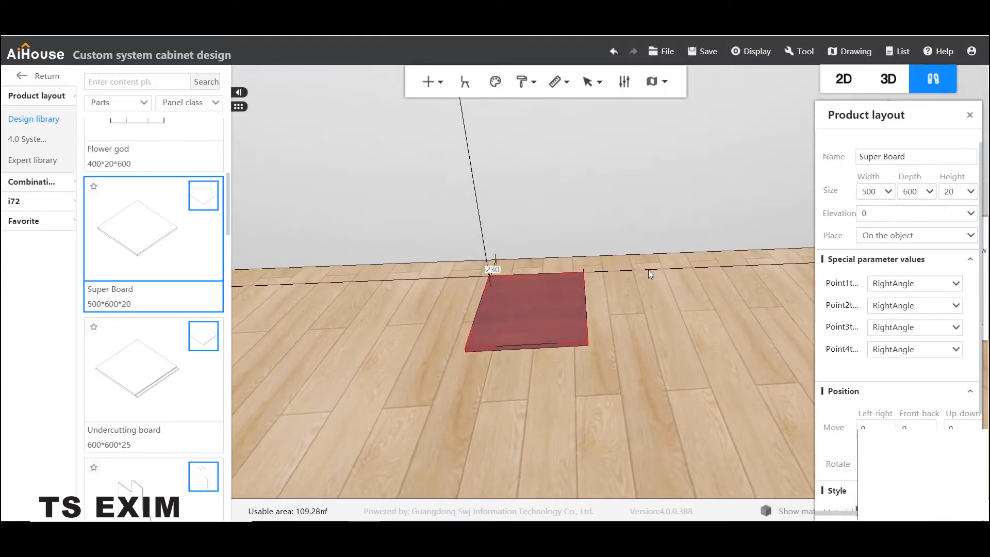
drag(647, 271, 644, 260)
key(b)
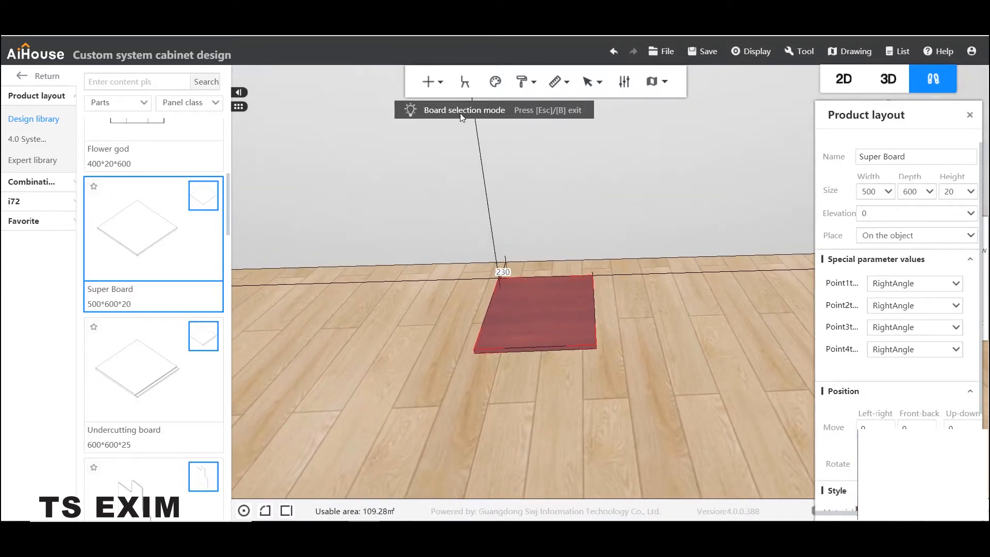
right_click(552, 318)
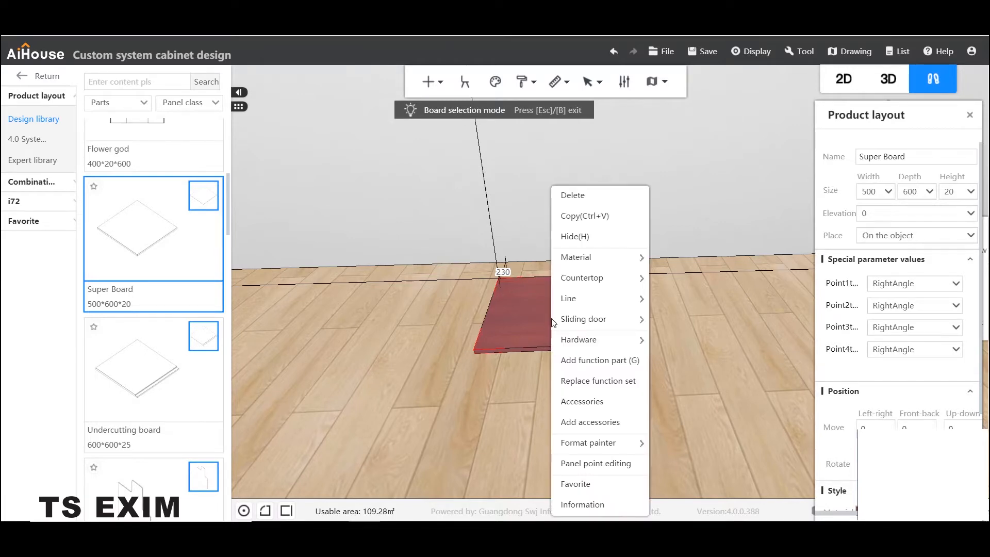
click(616, 463)
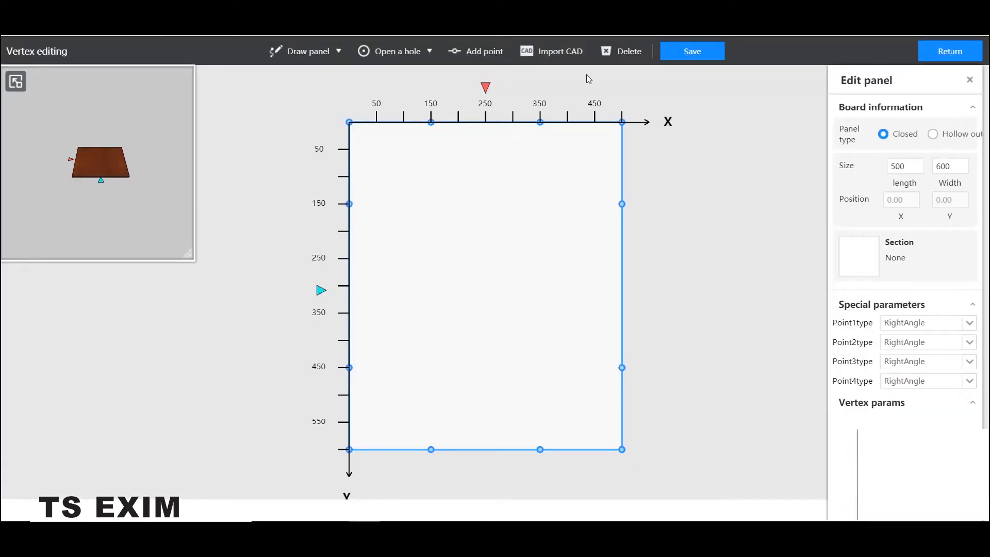
Import the CAD file anita1.dxf from the Desktop as the board's outline
click(540, 52)
scroll(220, 126, down, 8)
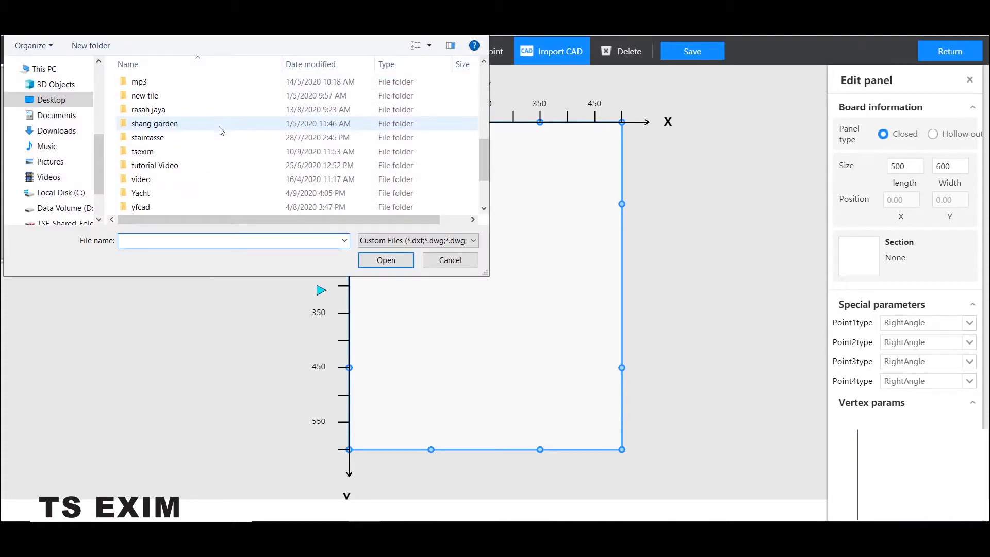
scroll(221, 131, down, 2)
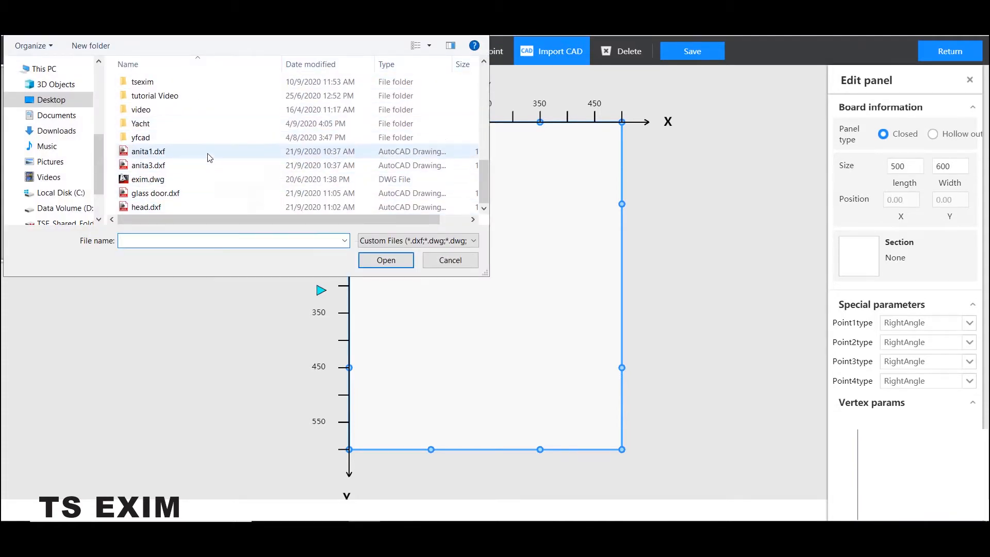
click(151, 152)
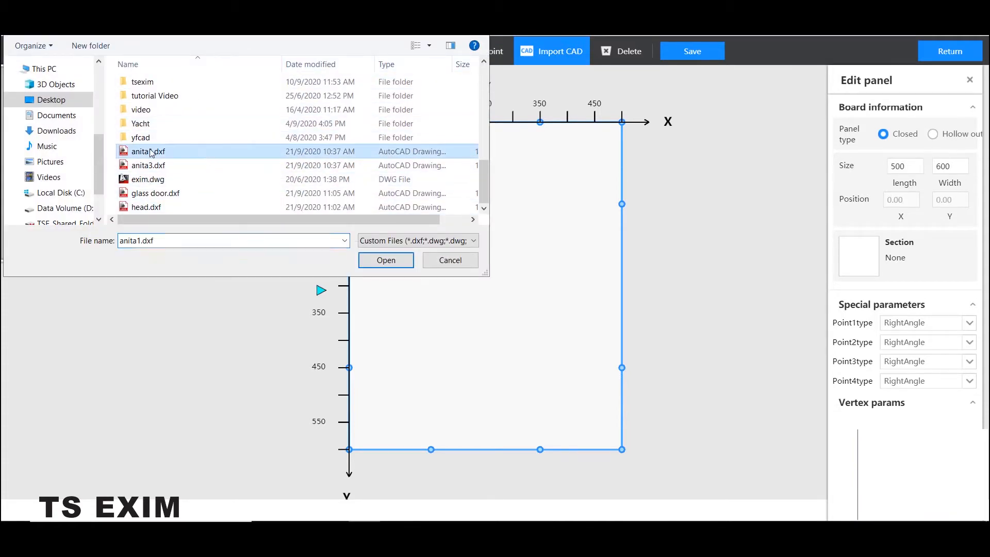
click(398, 260)
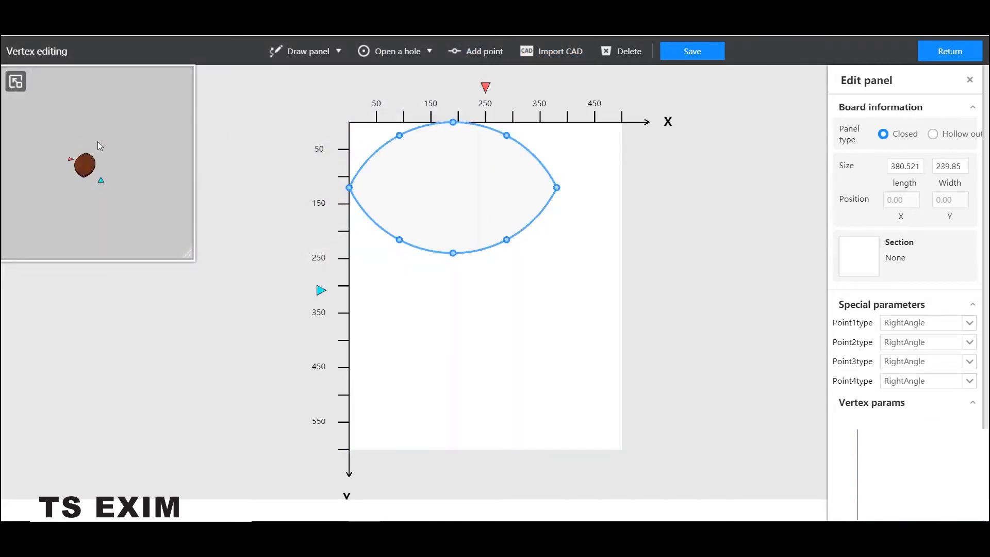
Save the base board's imported outline and exit vertex editing
click(709, 56)
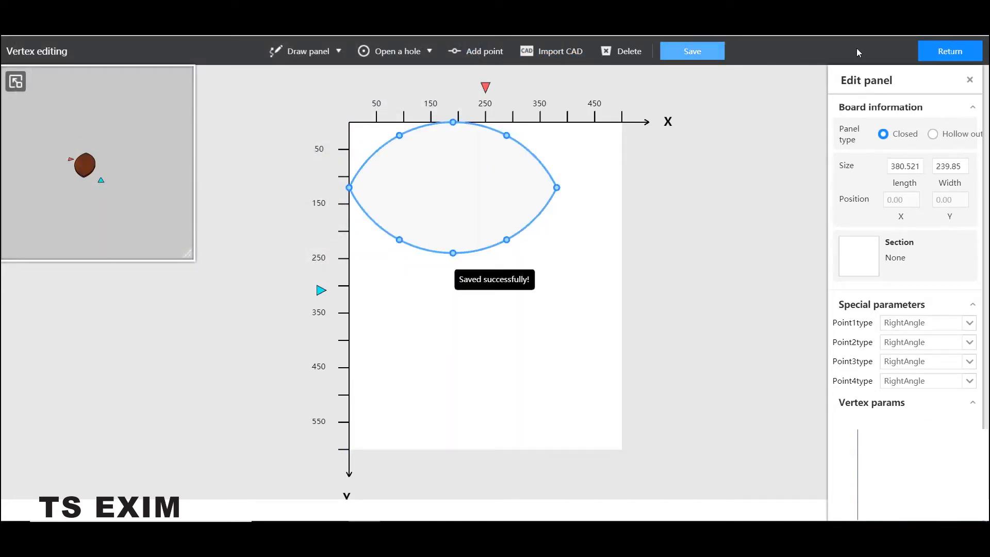
click(954, 52)
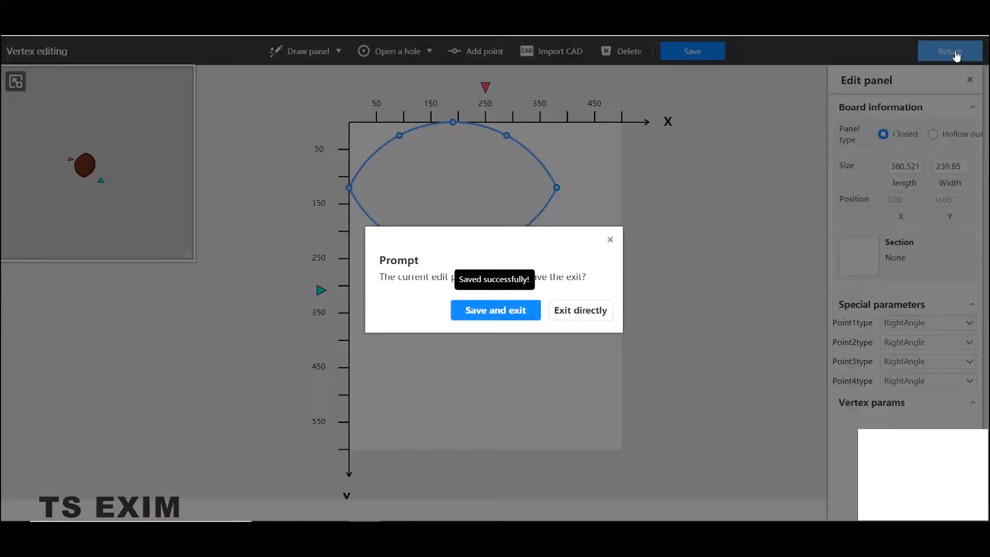
click(503, 311)
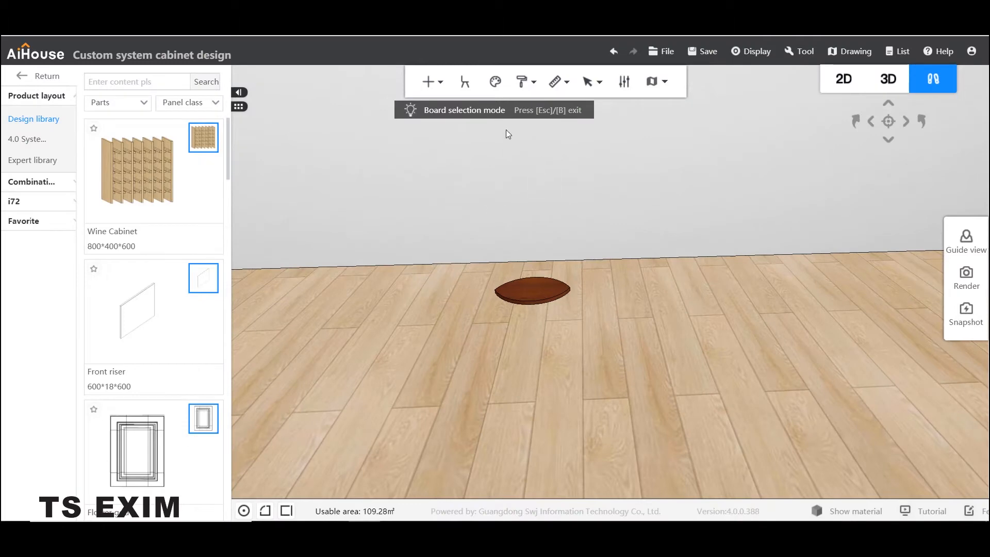
Place a second 500*600*20 Super Board on the floor beside the pointed-oval board
drag(637, 287, 594, 375)
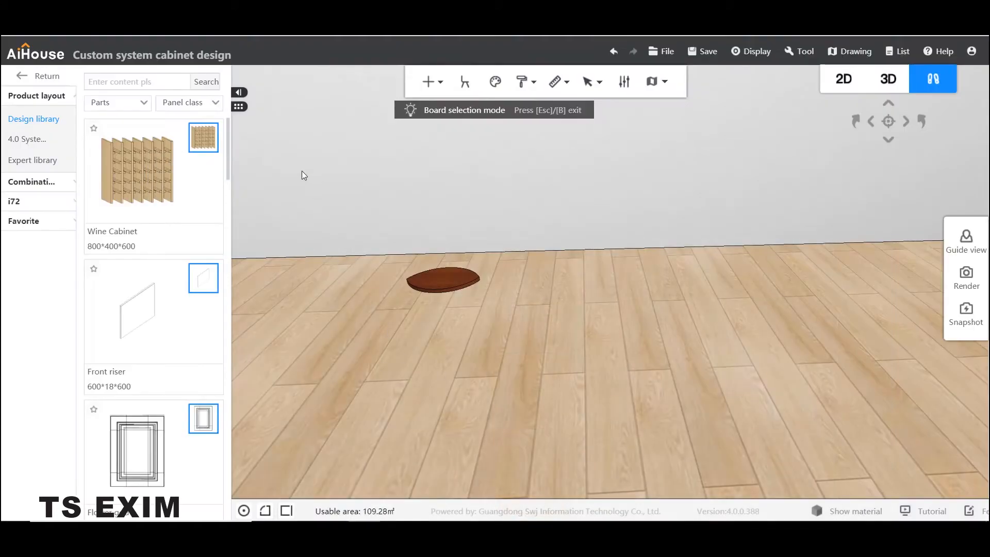
scroll(154, 346, down, 10)
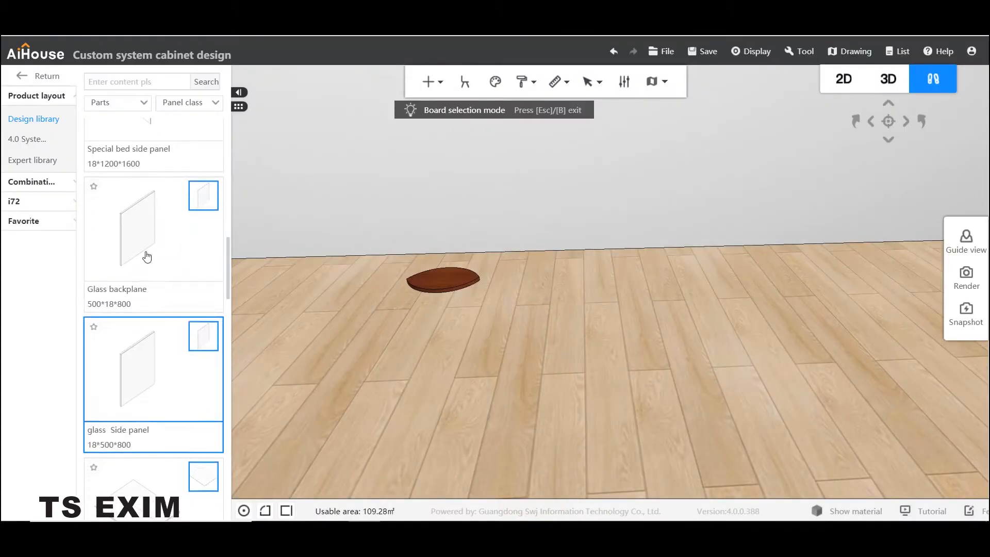
scroll(147, 256, down, 8)
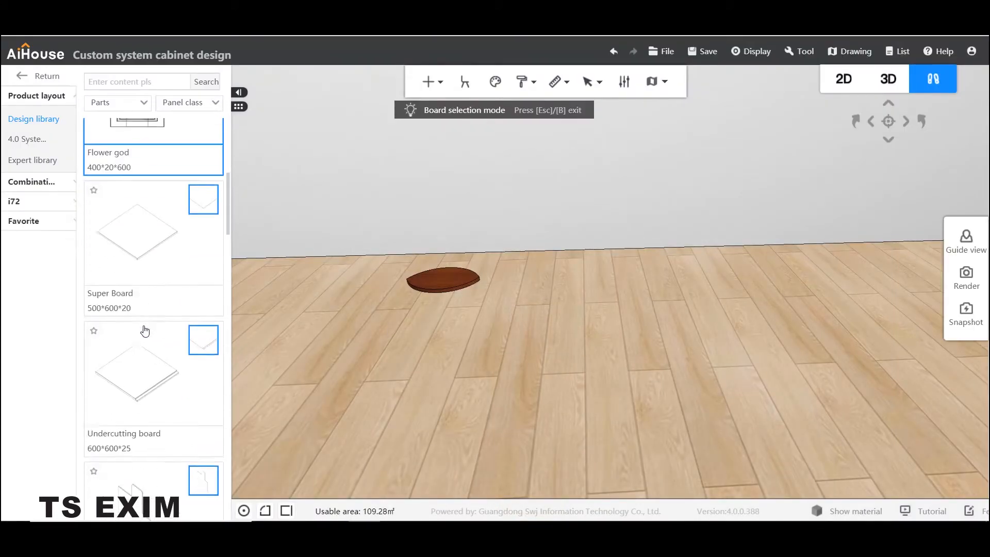
click(137, 230)
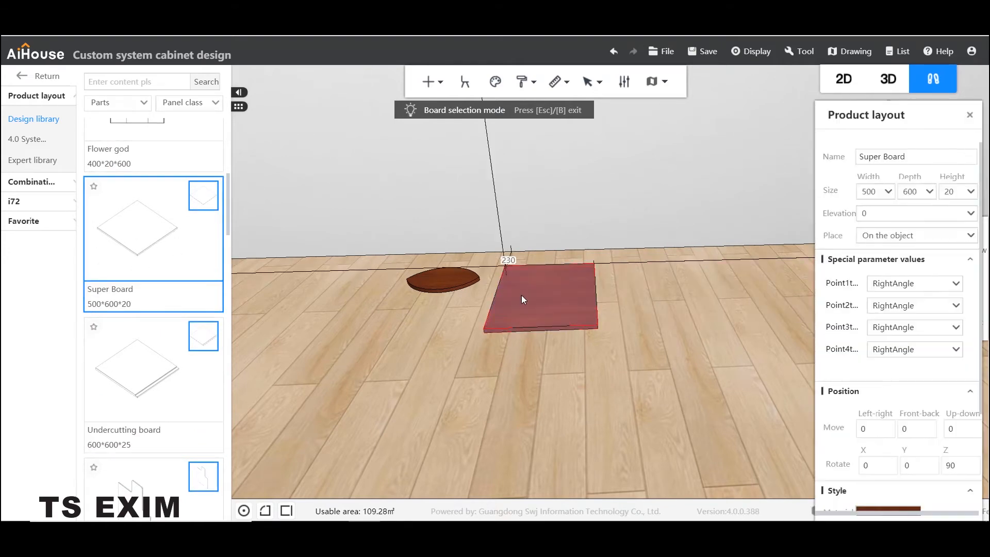
Open the second Super Board for panel point editing and import anita3.dxf as its outline
right_click(570, 287)
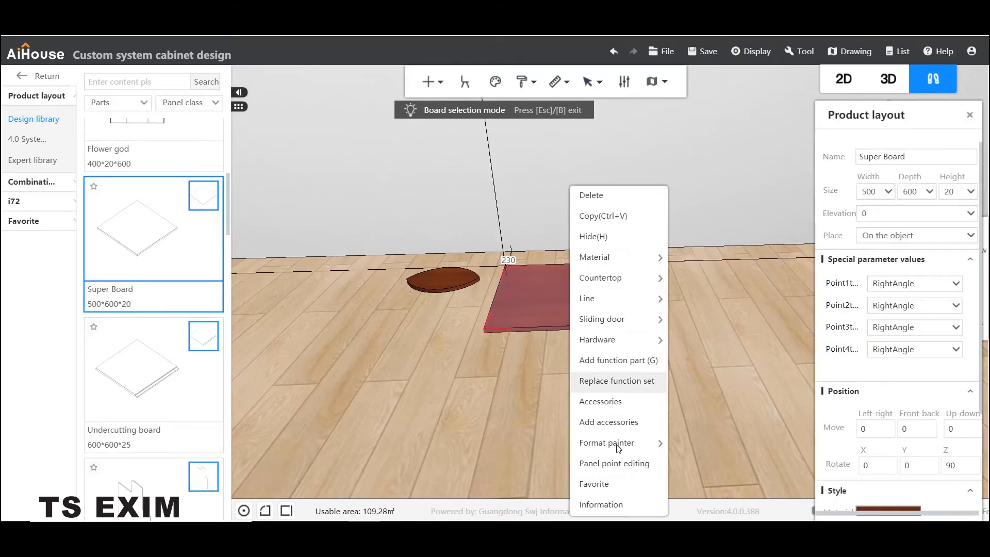
mouse_move(620, 452)
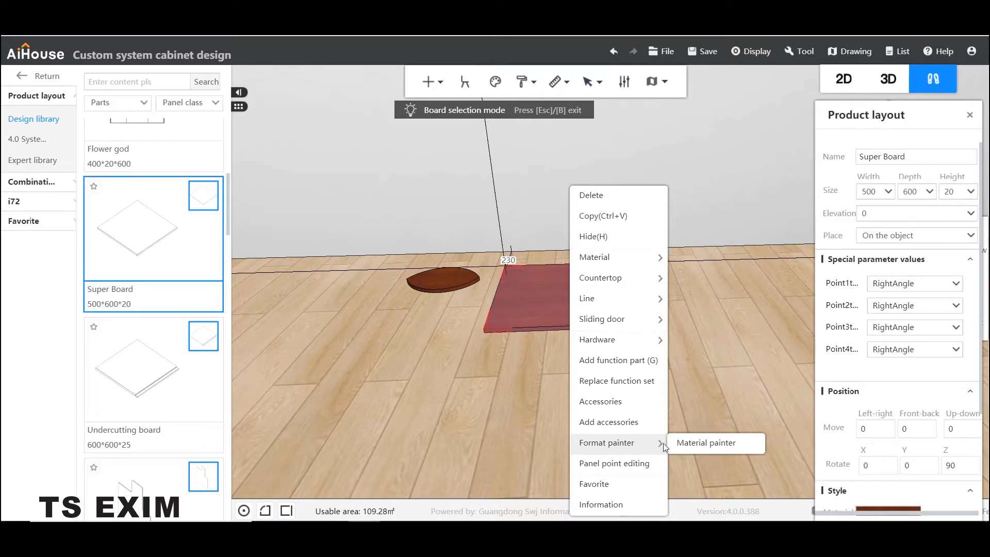
click(655, 464)
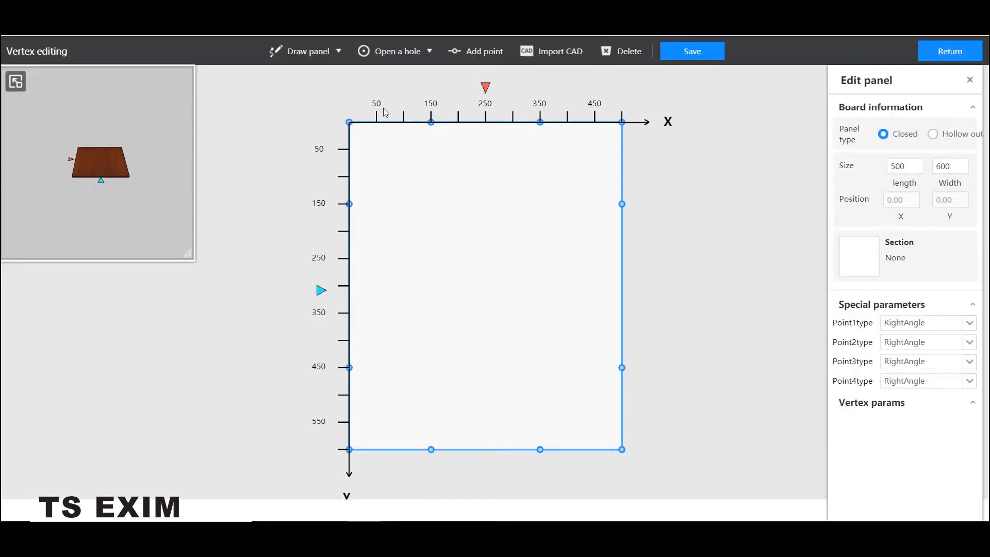
click(555, 58)
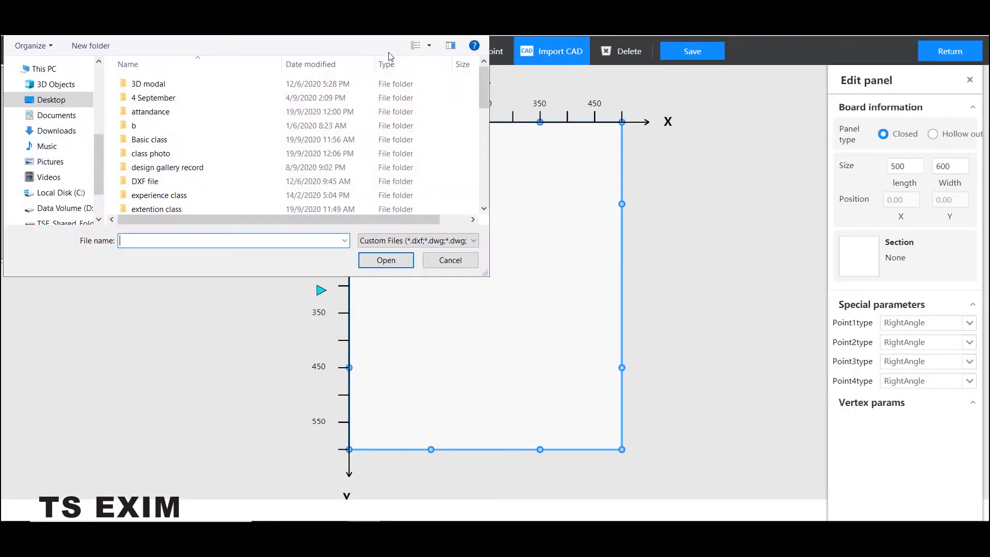
scroll(309, 123, down, 10)
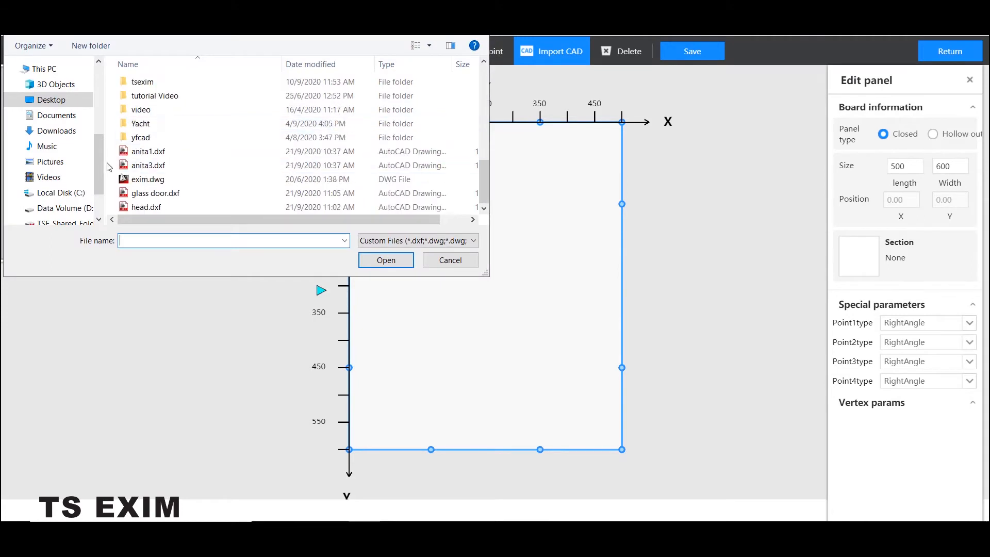
click(171, 167)
click(385, 260)
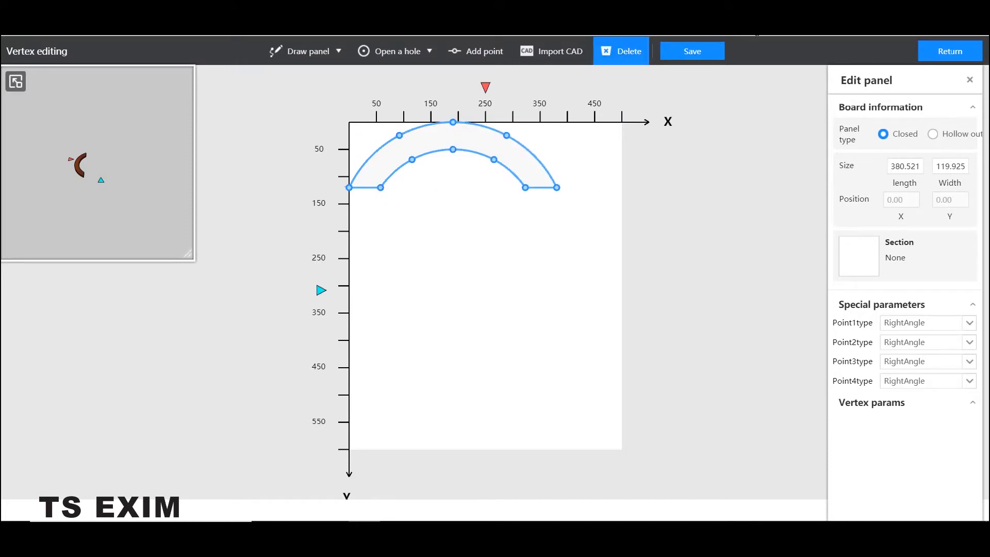
Save the second board's arc-shaped outline and exit vertex editing
click(691, 52)
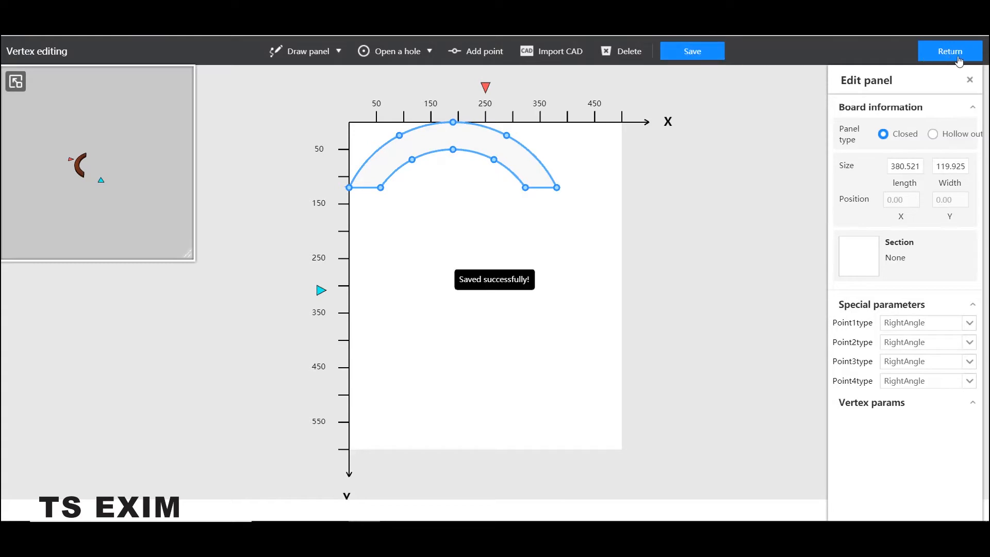
click(958, 60)
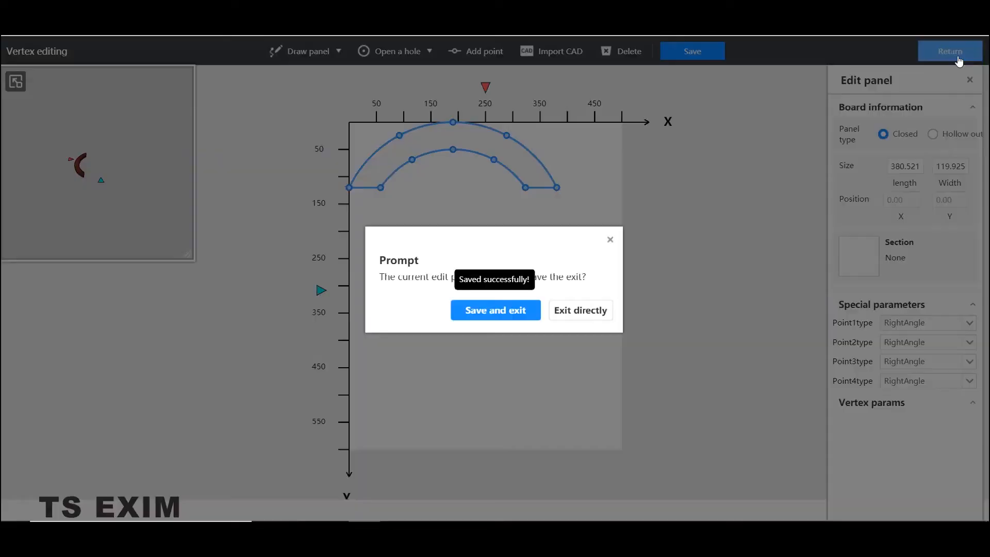
click(537, 314)
Set the height of the arc-shaped Super Board to 900
click(562, 275)
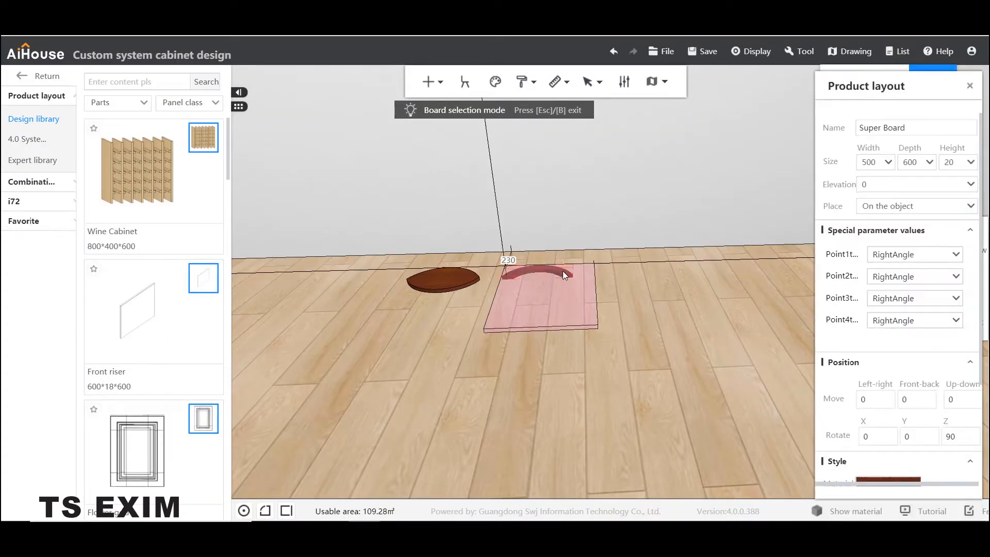
drag(955, 162, 927, 167)
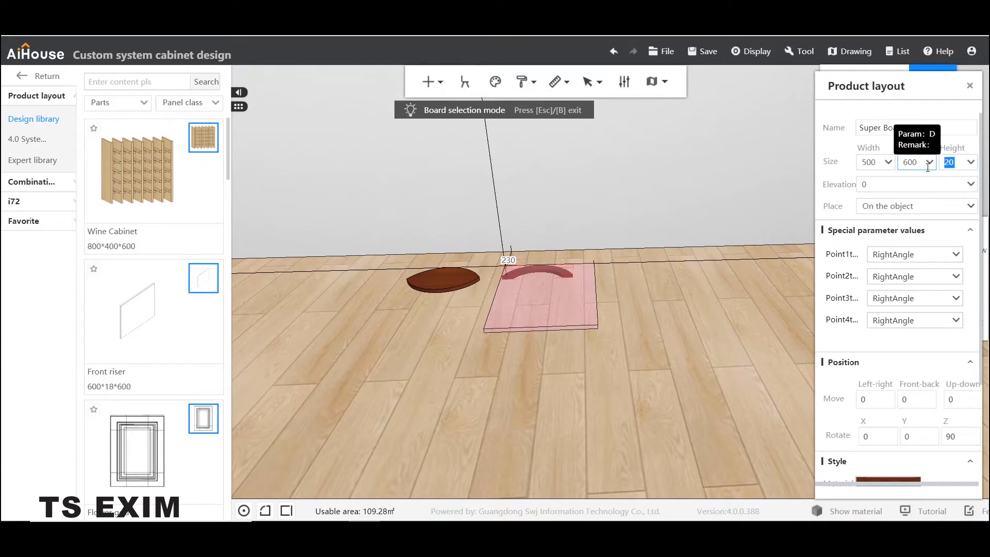
text(900)
key(Return)
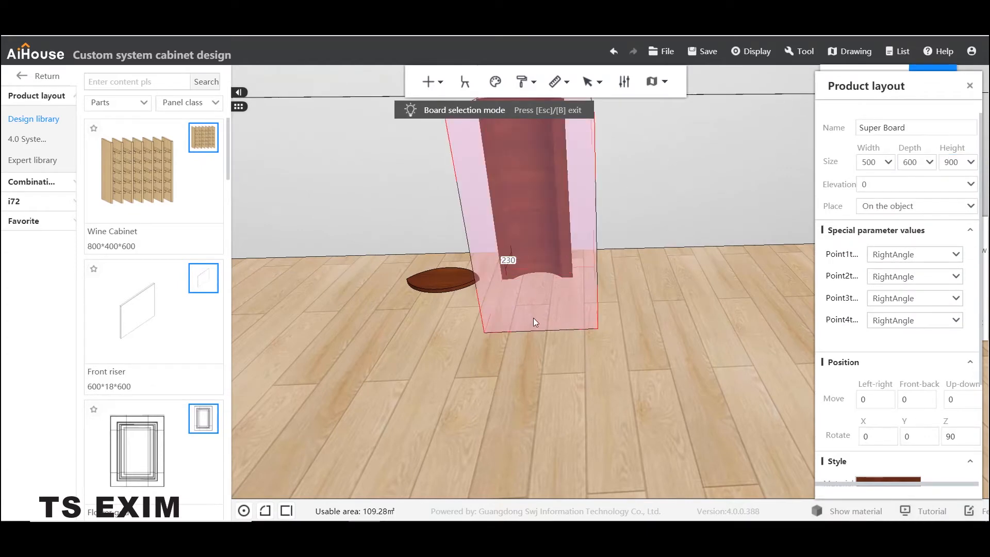
Move the tall curved board sideways with three-axis movement until it lines up over the pointed-oval base board
scroll(546, 361, up, 5)
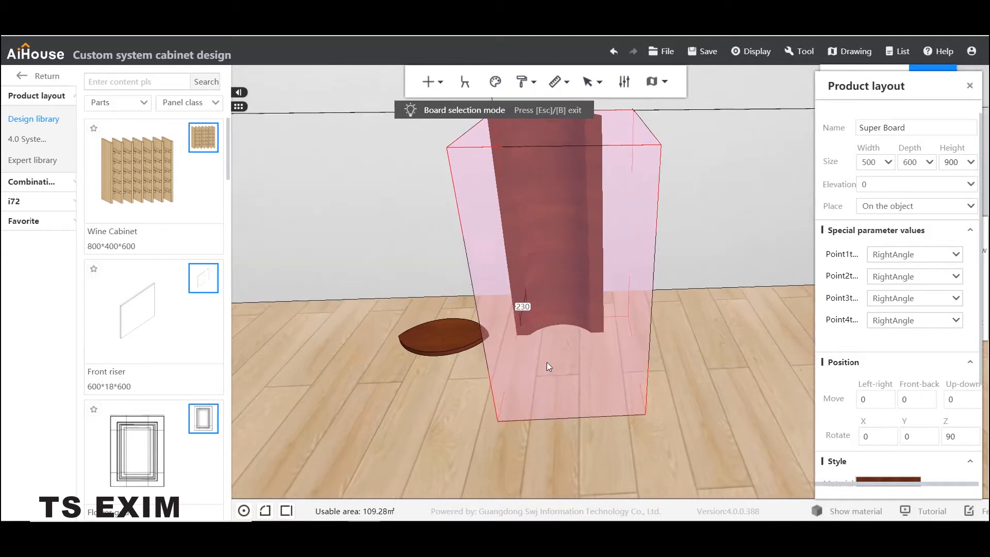
click(571, 351)
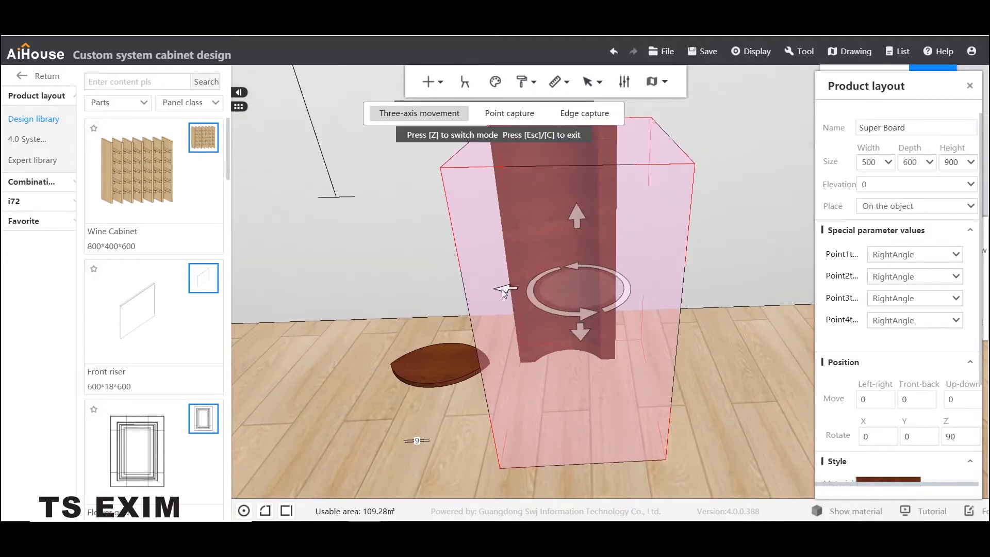
drag(502, 290, 334, 286)
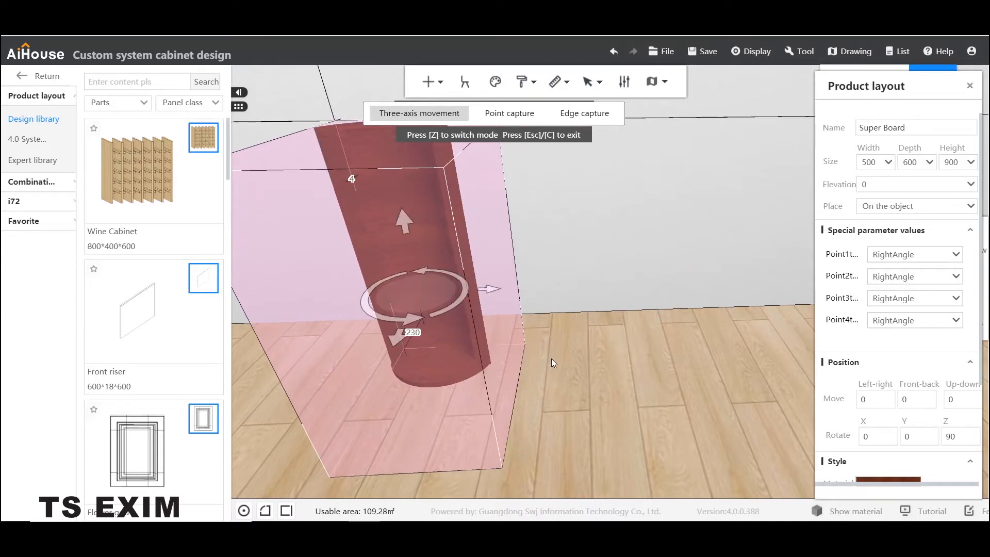
Raise the tall curved board to an elevation of 20 so it sits on top of the base board
right_drag(551, 357, 575, 351)
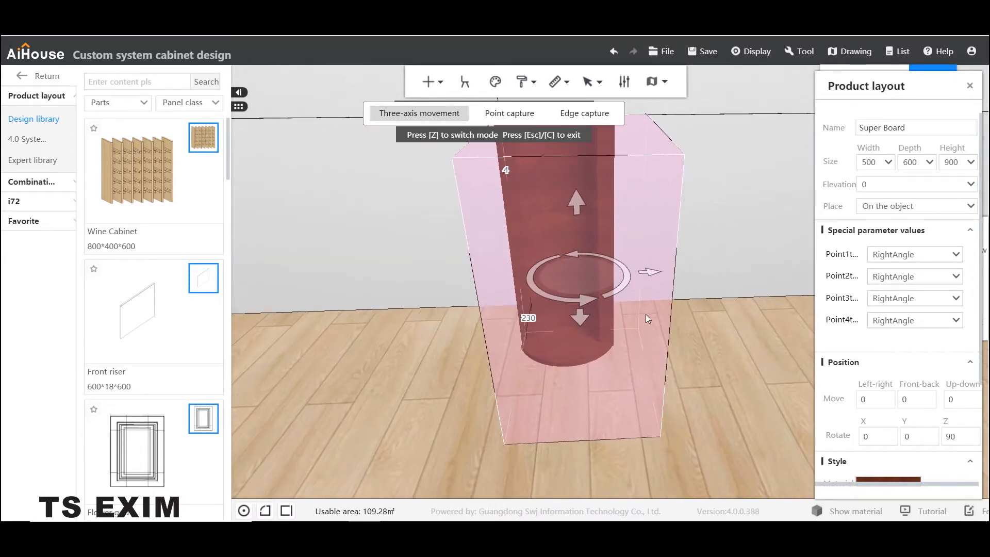
right_drag(646, 313, 664, 386)
right_drag(526, 265, 491, 244)
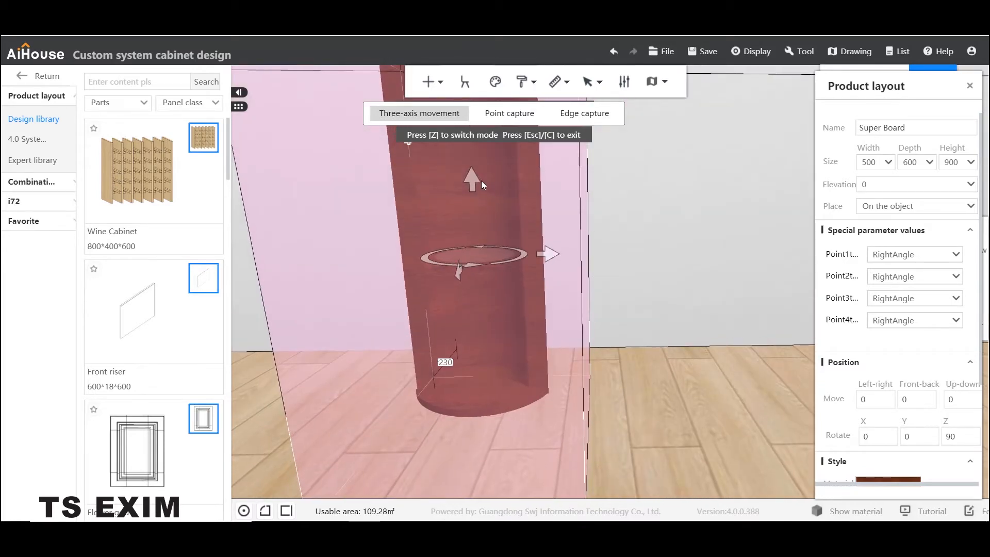
drag(472, 178, 468, 171)
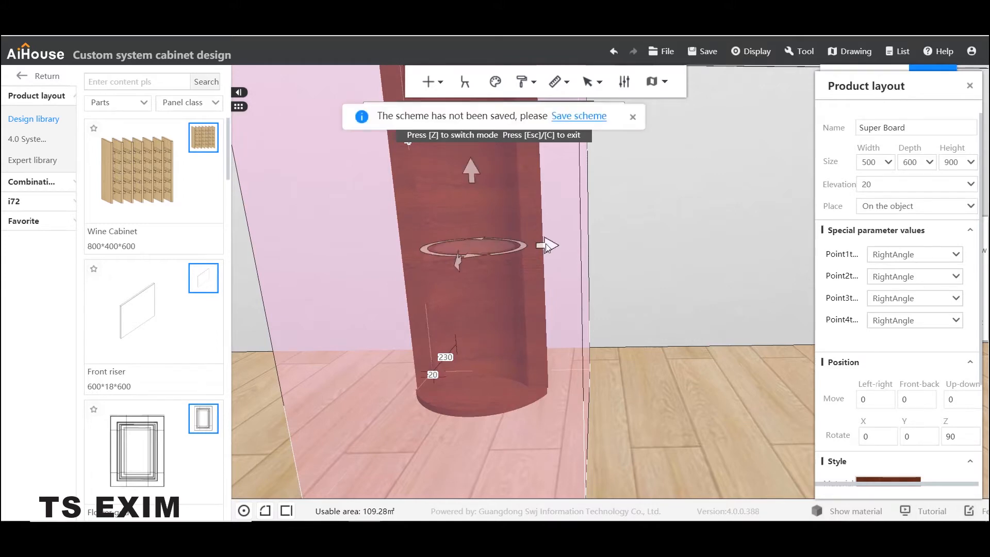
Nudge the tall curved board sideways with three-axis movement into line with the base board, and deselect it
drag(545, 244, 543, 245)
right_drag(673, 296, 671, 302)
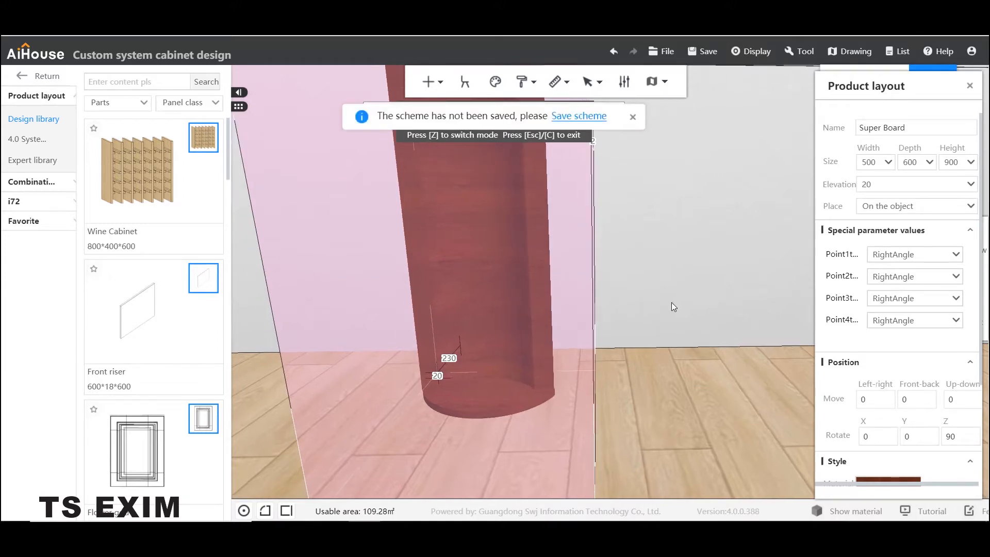
scroll(665, 346, down, 5)
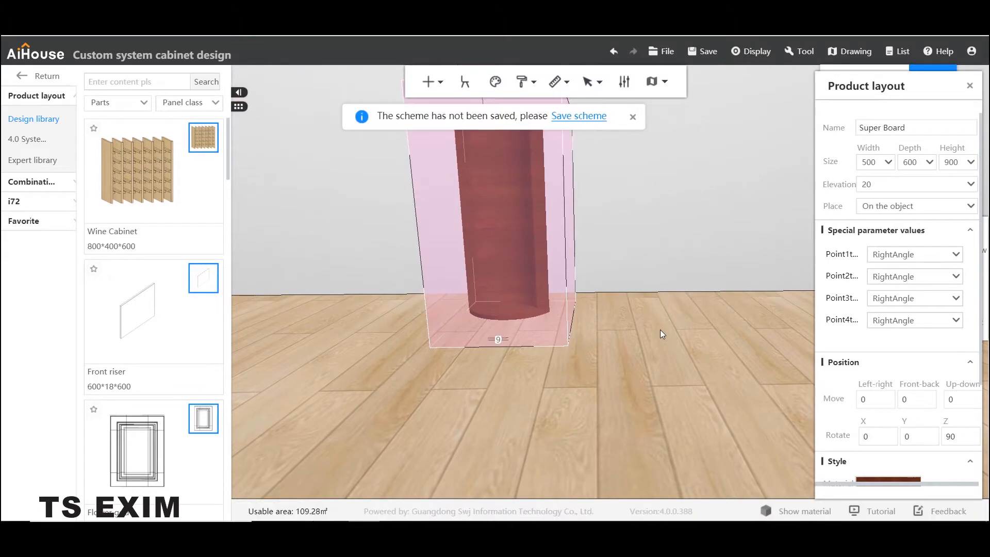
click(662, 354)
right_drag(658, 338, 649, 360)
key(q)
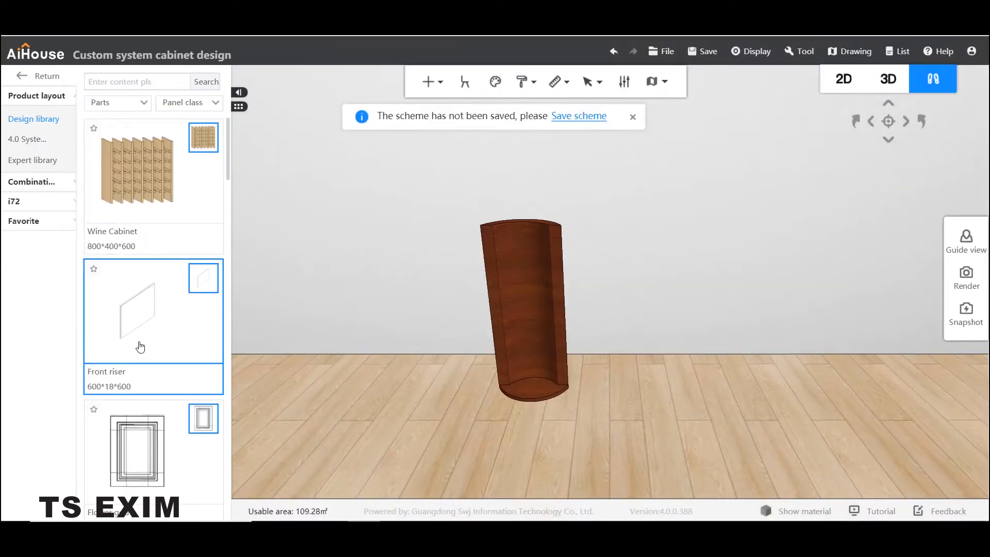
Place a third Super Board from the design library on the floor beside the curved cabinet
scroll(140, 330, down, 5)
scroll(155, 263, up, 5)
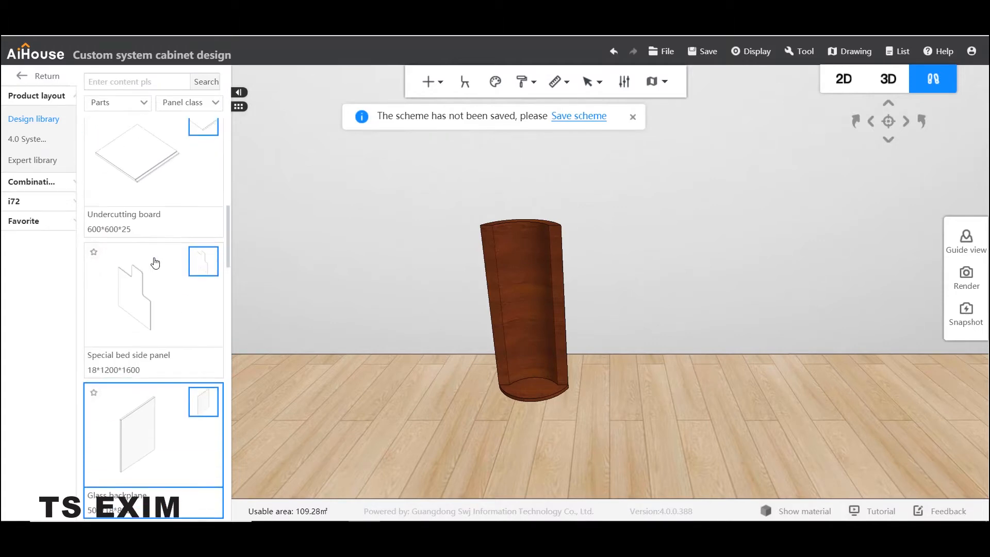
scroll(167, 289, up, 1)
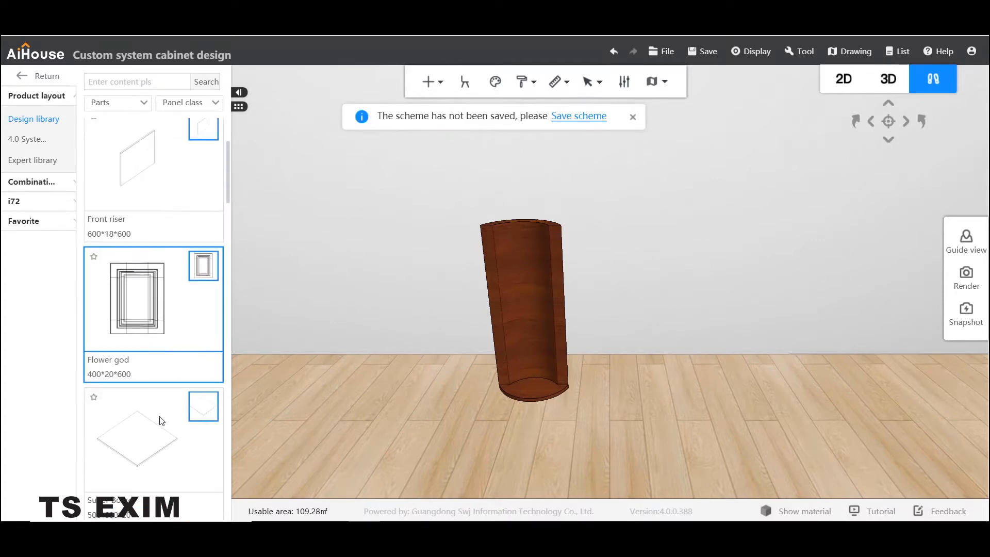
click(145, 438)
click(619, 419)
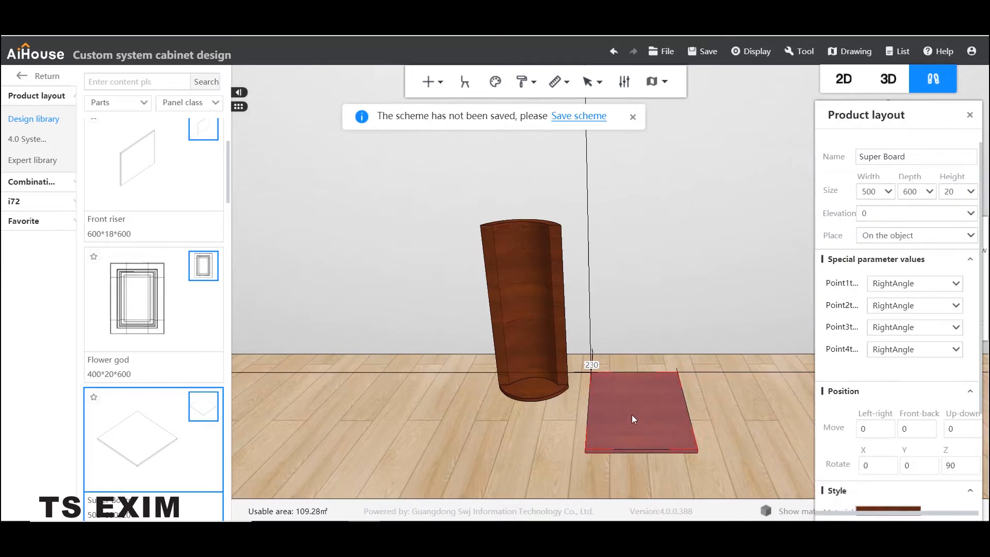
Open panel point editing for the third Super Board in board selection mode and import head.dxf as its outline
right_click(630, 417)
click(607, 285)
key(b)
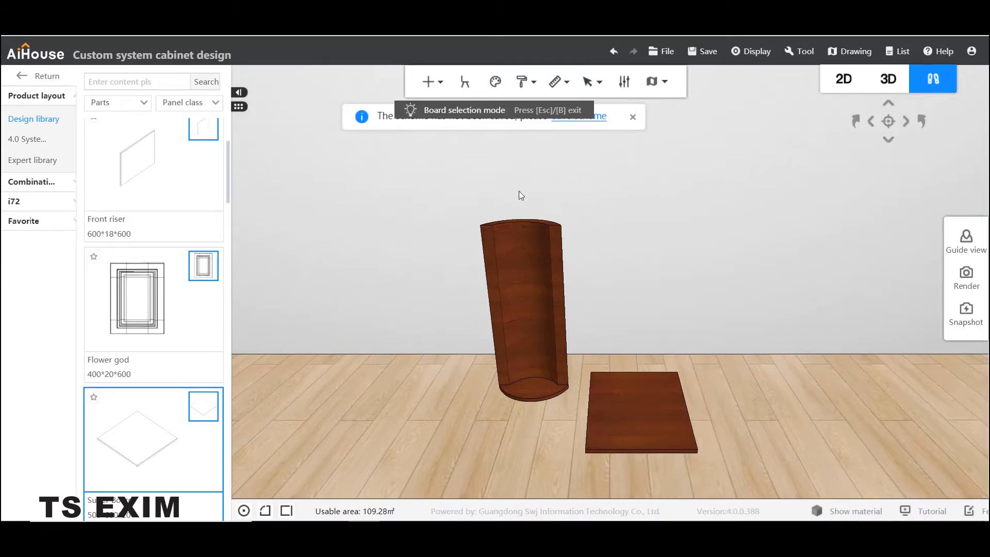
right_click(649, 418)
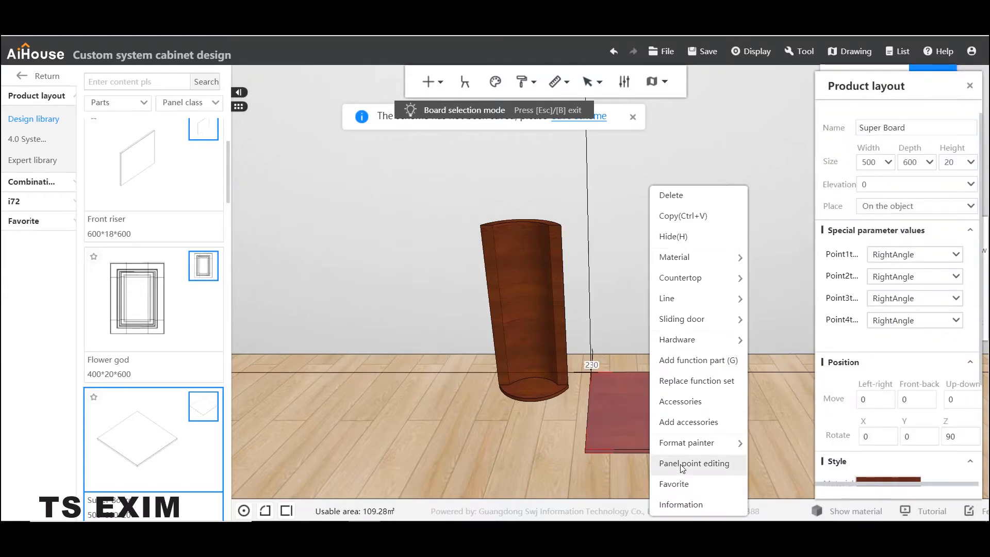
click(683, 464)
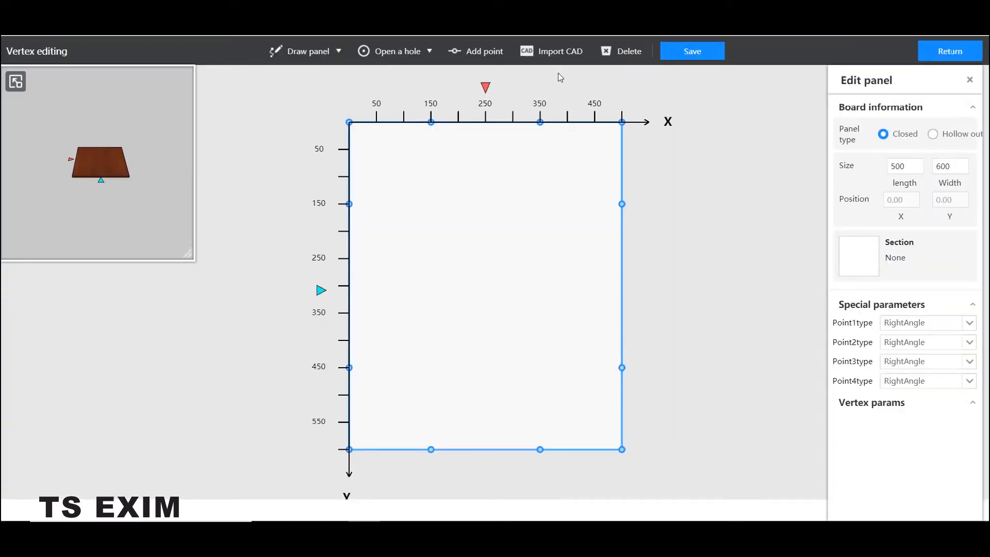
click(557, 53)
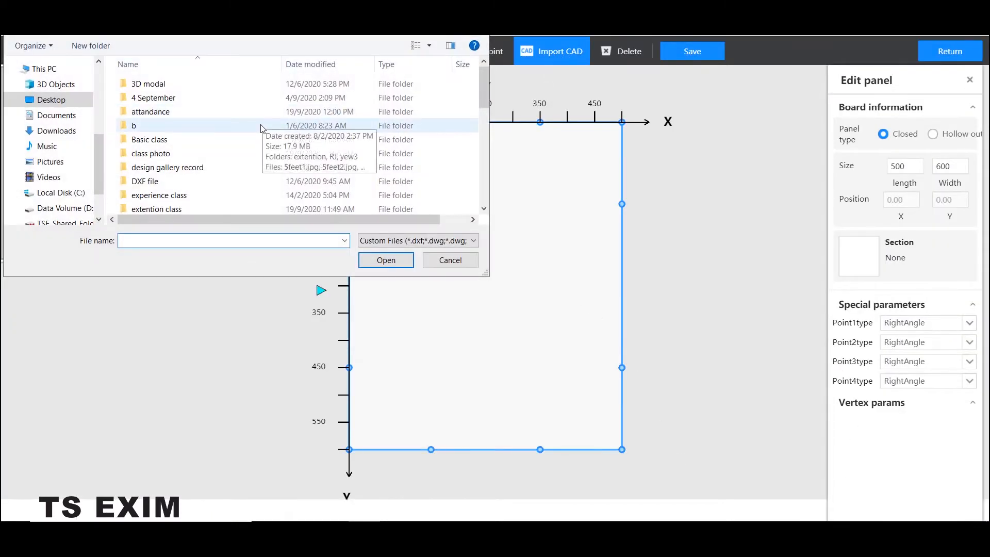
scroll(262, 128, down, 5)
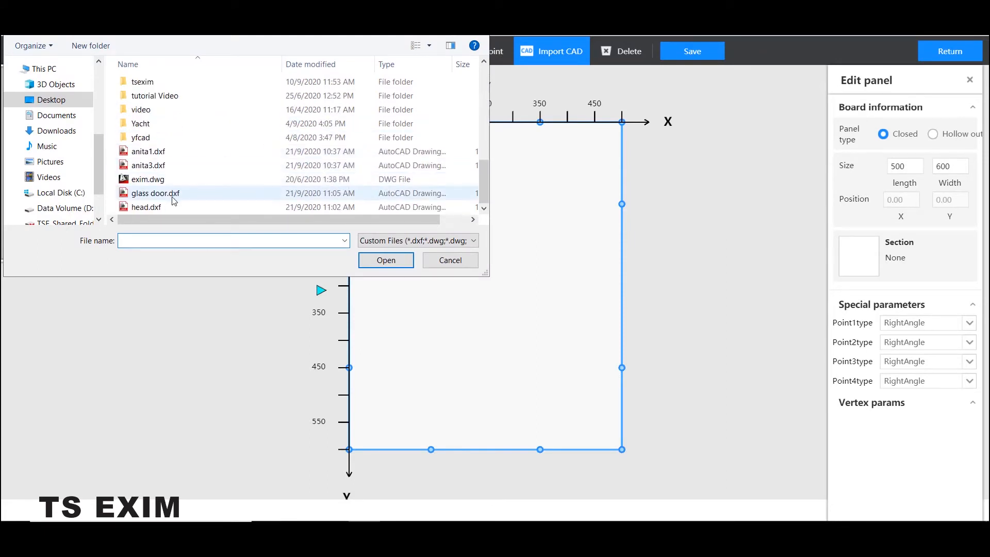
click(165, 209)
click(400, 262)
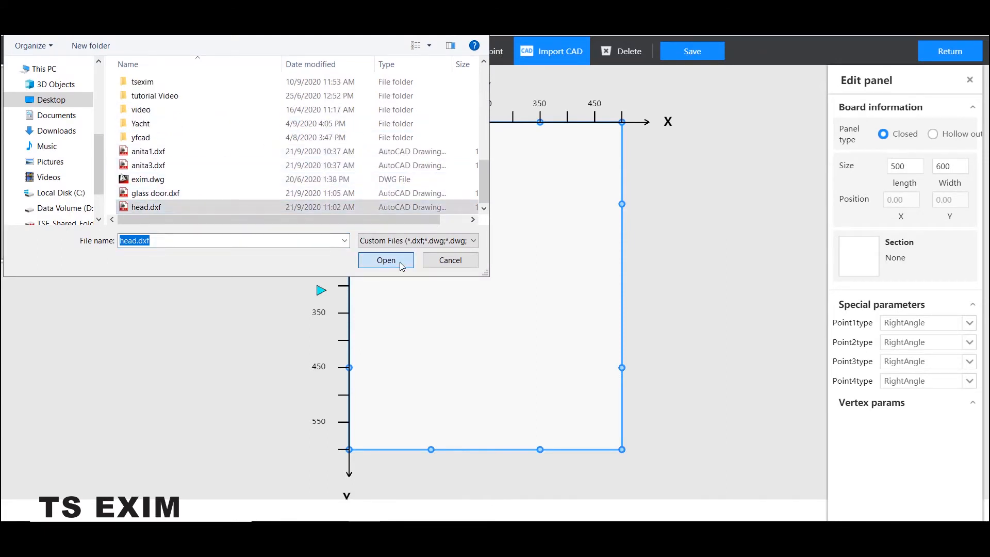
Save the third board's pointed-oval outline and exit vertex editing
click(718, 54)
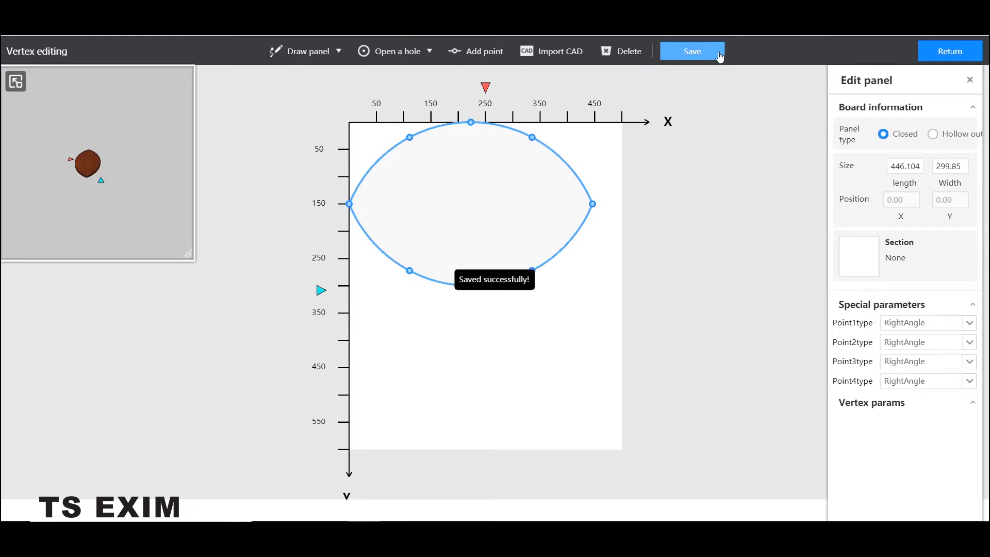
click(948, 54)
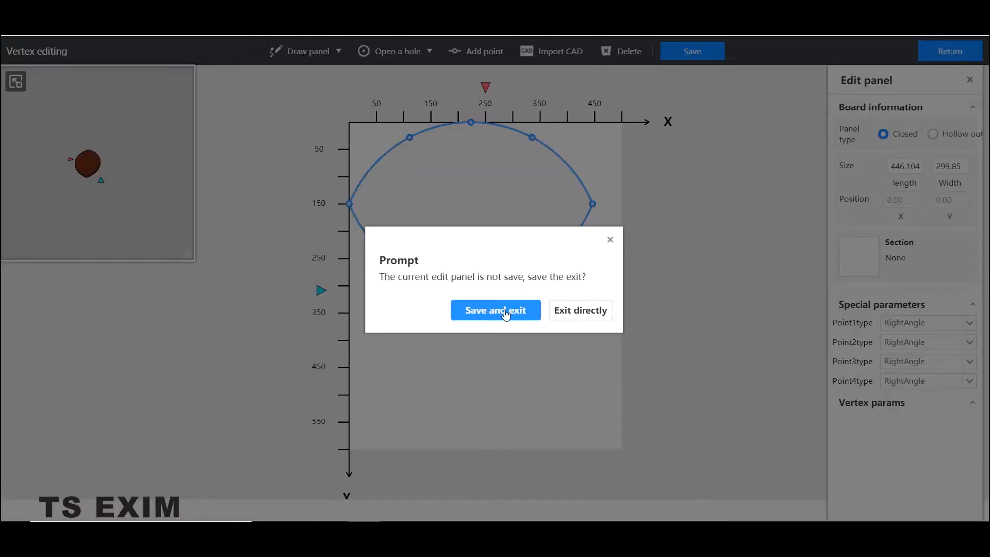
click(504, 310)
Move the pointed-oval board over the curved back panel, raise it to an elevation of 929, and leave board selection mode
click(641, 395)
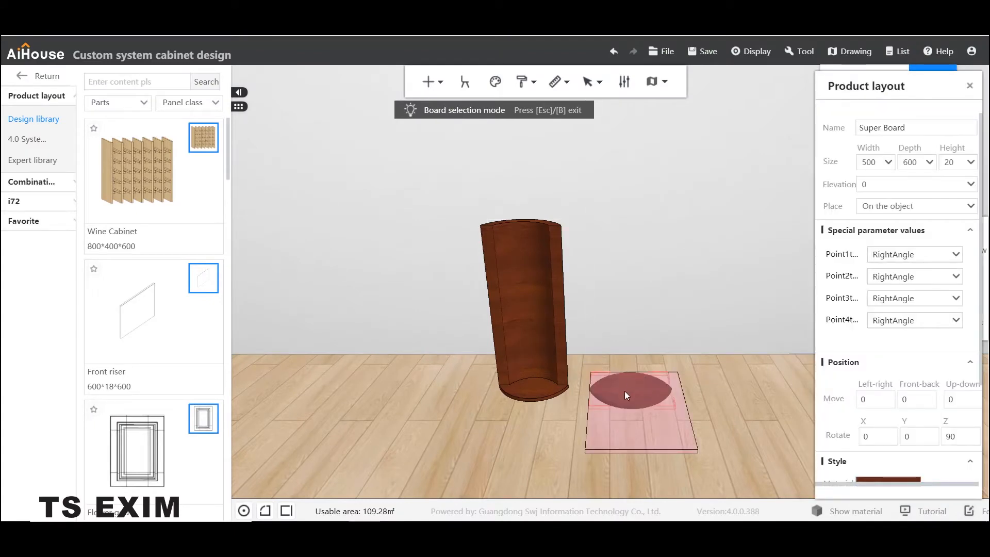
click(626, 393)
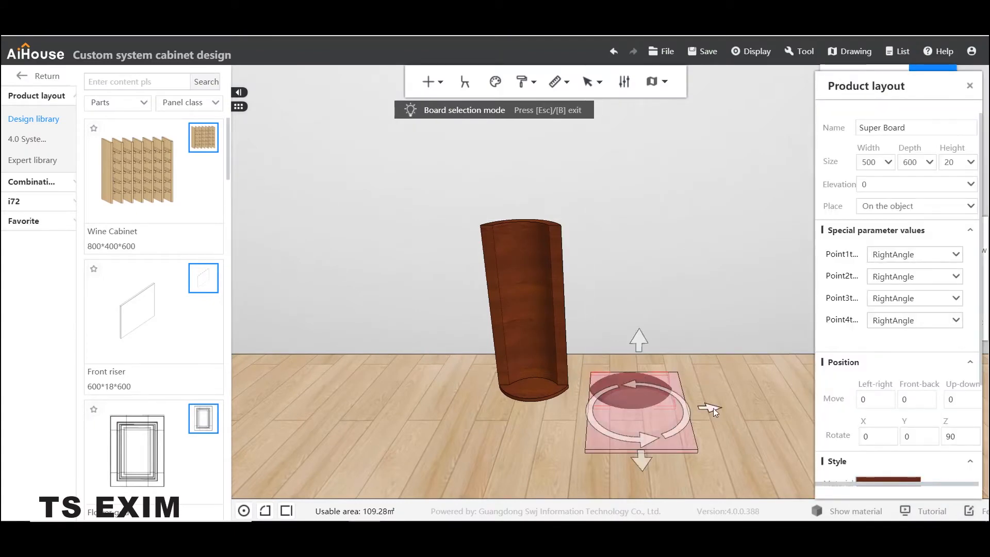
drag(710, 407, 602, 403)
drag(528, 342, 509, 135)
scroll(608, 367, up, 3)
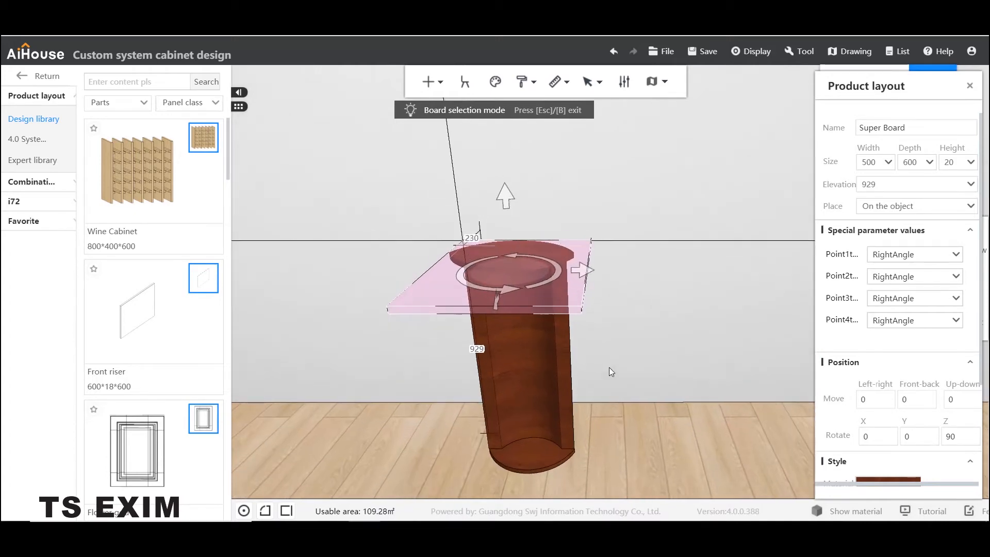
scroll(625, 349, down, 3)
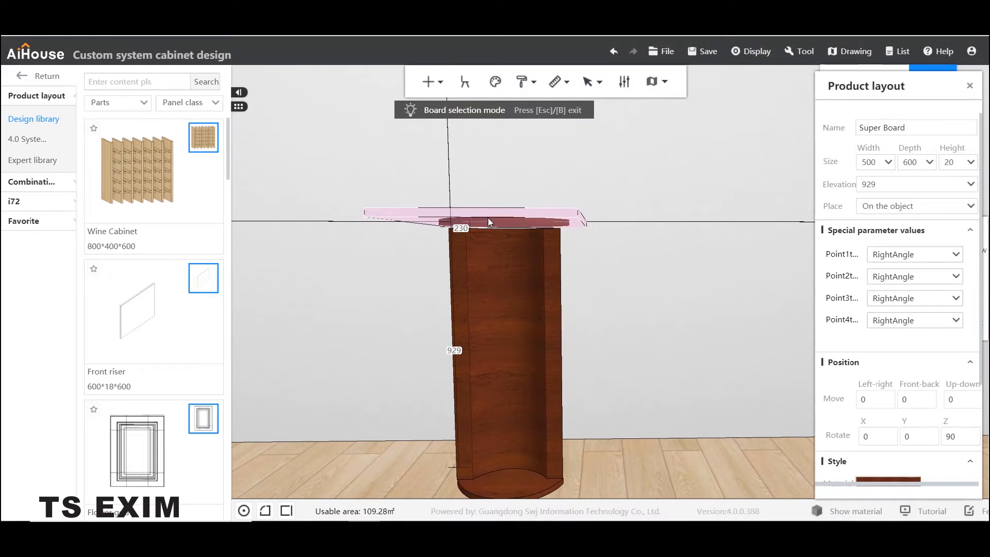
click(646, 292)
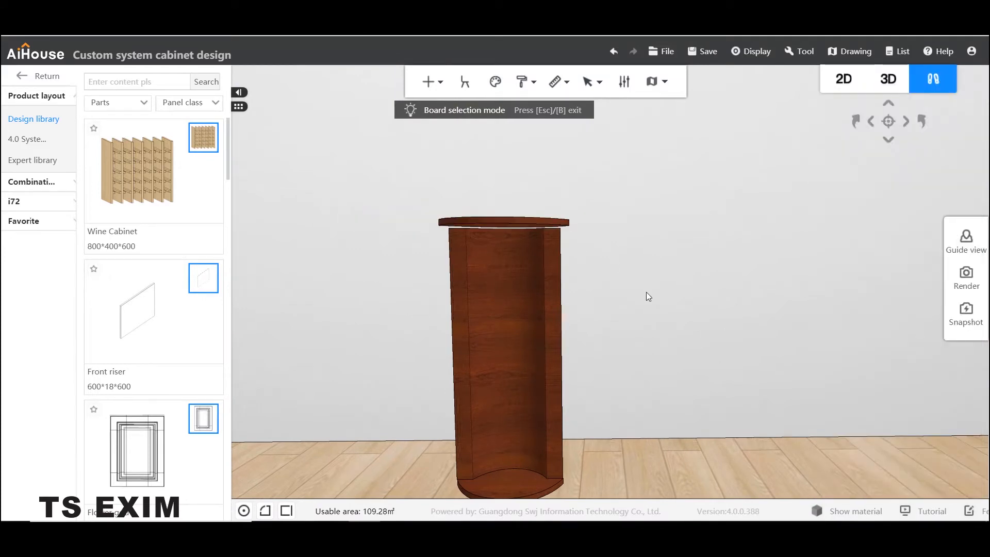
key(Escape)
Lower the top board with three-axis movement to an elevation of 920 so it rests on the curved back panel
scroll(613, 302, up, 5)
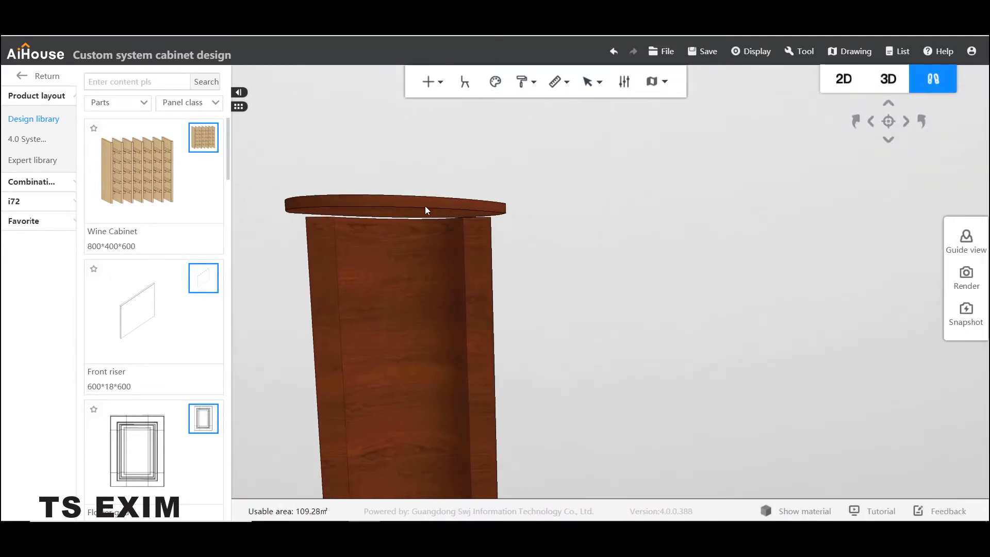
click(418, 204)
key(c)
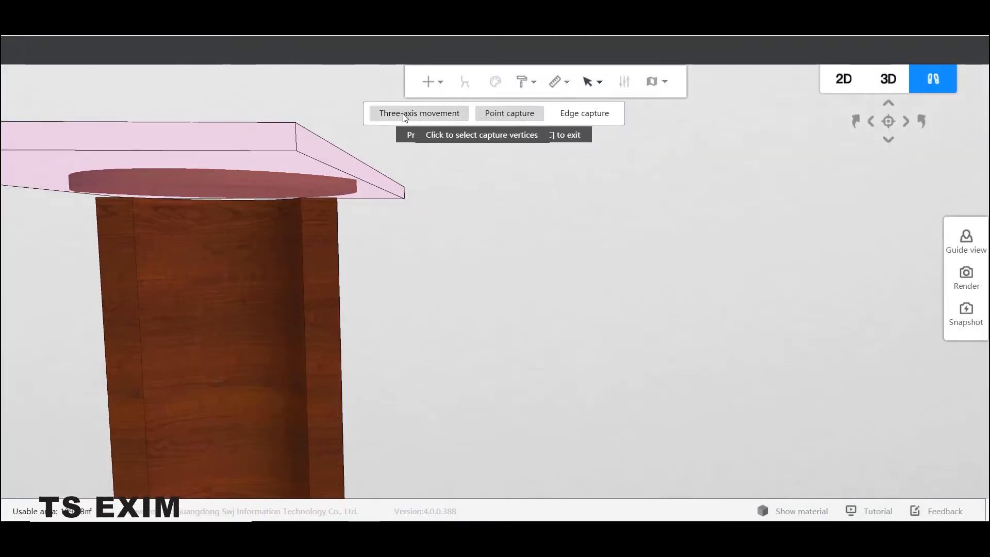
key(z)
key(z)
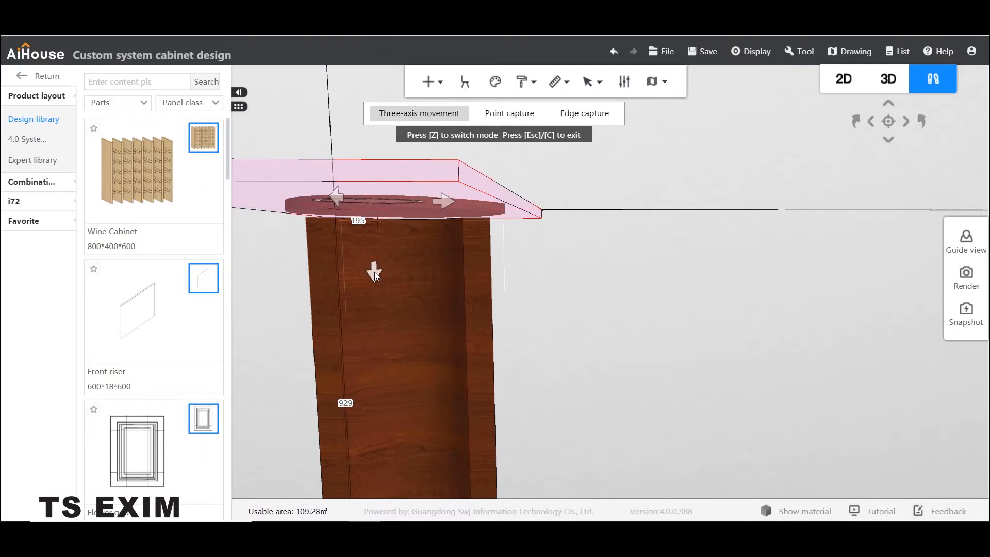
drag(374, 271, 375, 277)
key(Escape)
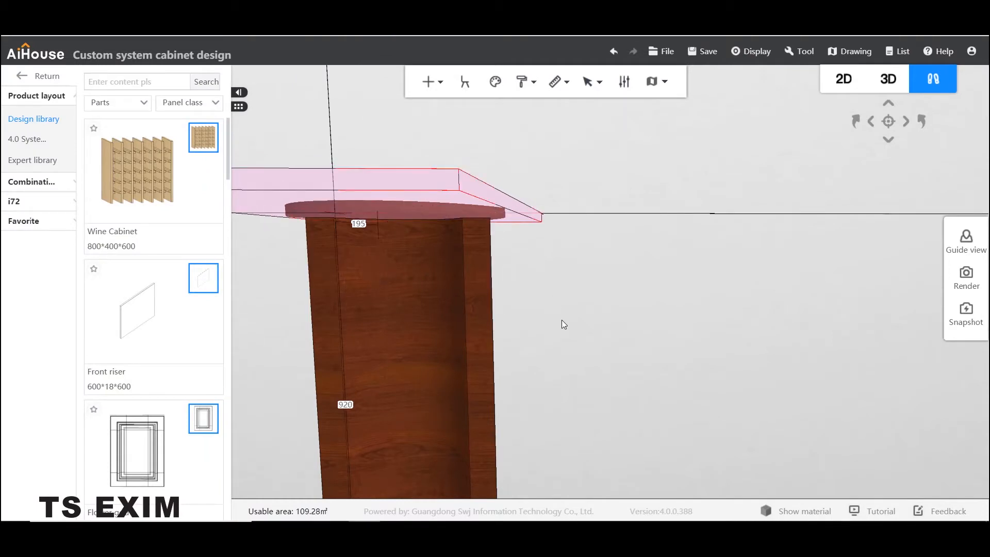
click(561, 320)
Place a fourth Super Board from the design library on the floor beside the cabinet
scroll(556, 300, down, 3)
drag(585, 315, 591, 349)
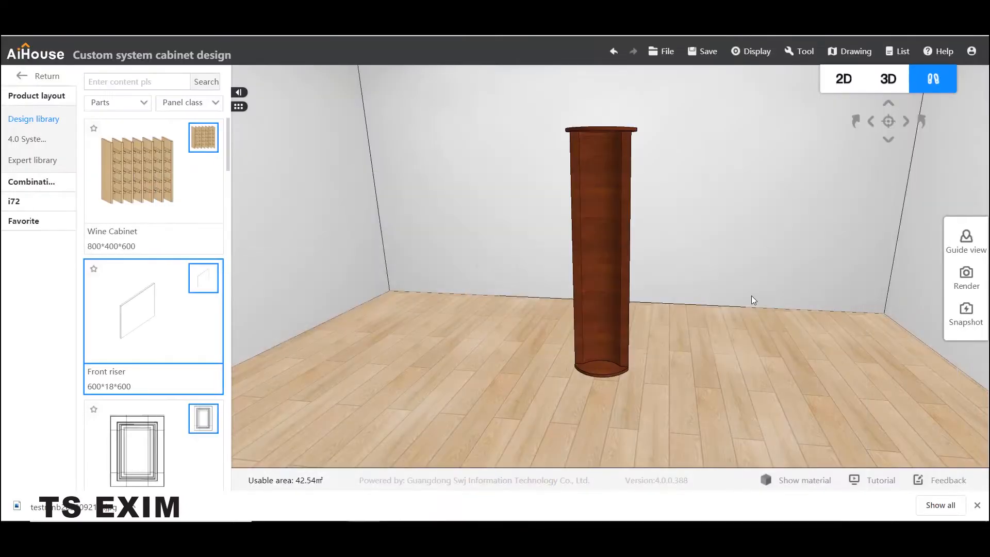
scroll(165, 361, down, 5)
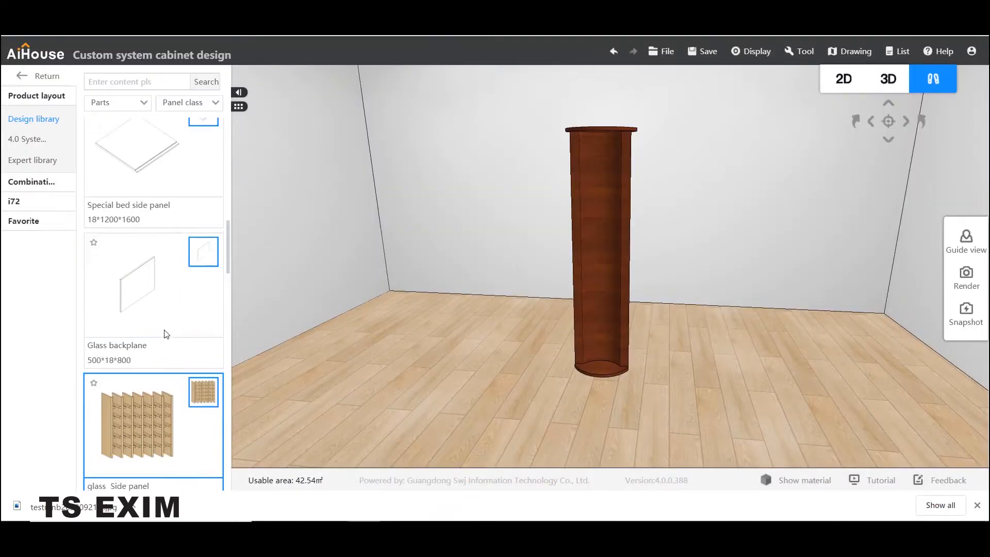
scroll(149, 243, up, 3)
scroll(150, 243, down, 3)
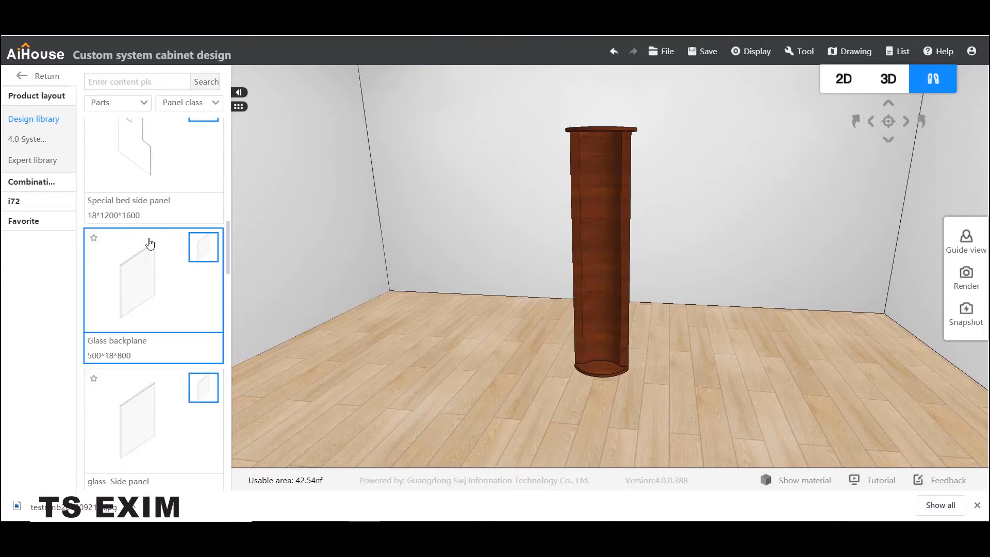
scroll(149, 243, down, 5)
scroll(151, 245, down, 3)
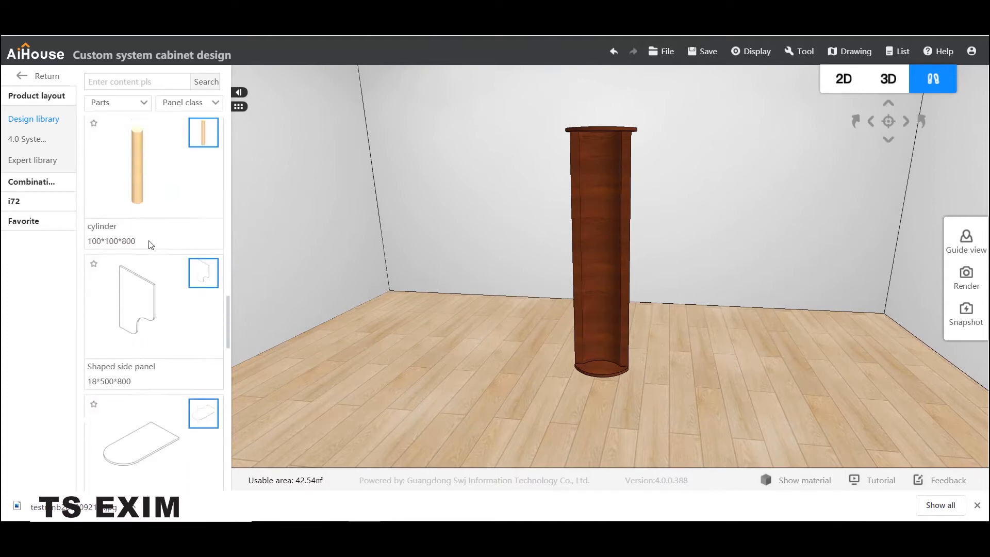
scroll(151, 244, up, 6)
scroll(148, 241, up, 8)
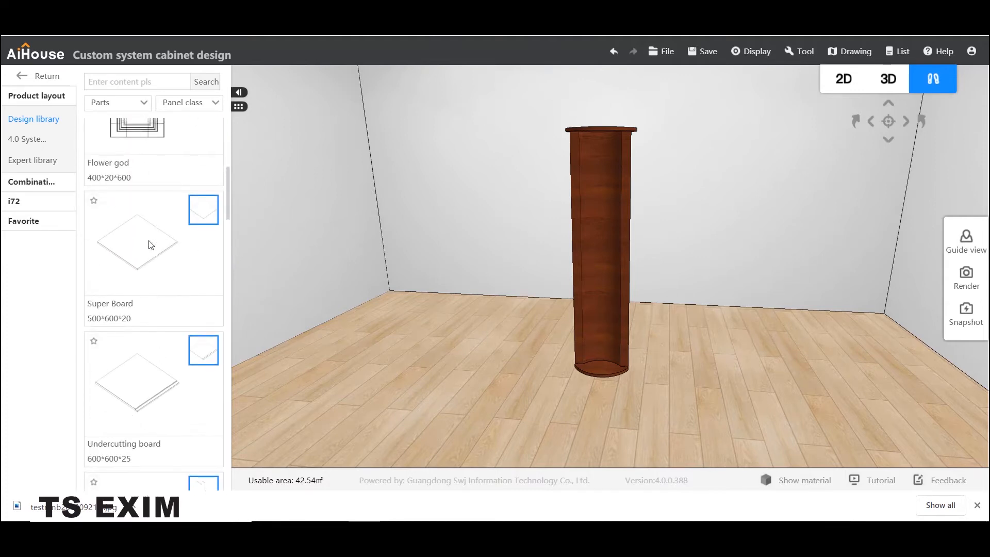
click(465, 389)
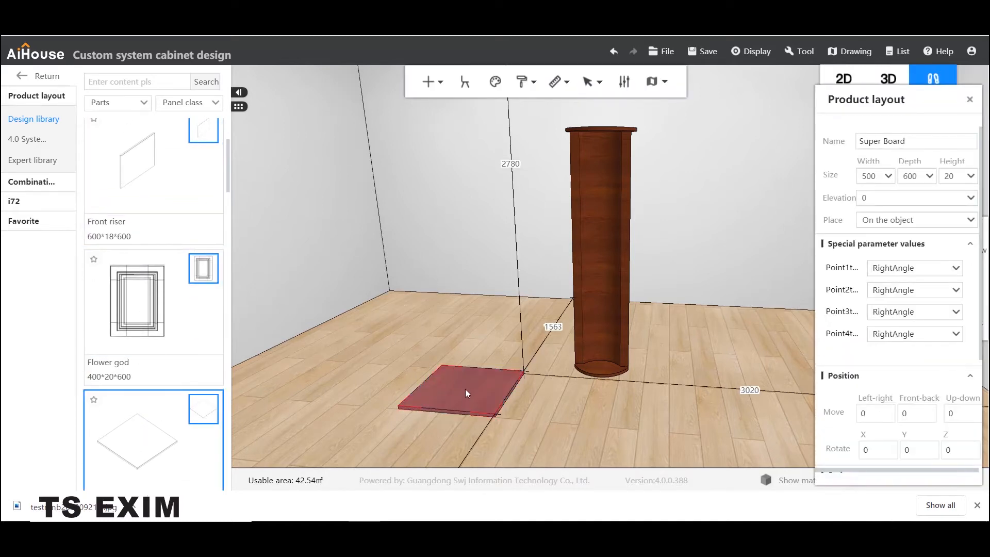
Open the fourth Super Board for panel point editing and import shelf board.dxf as its outline
key(b)
right_click(464, 393)
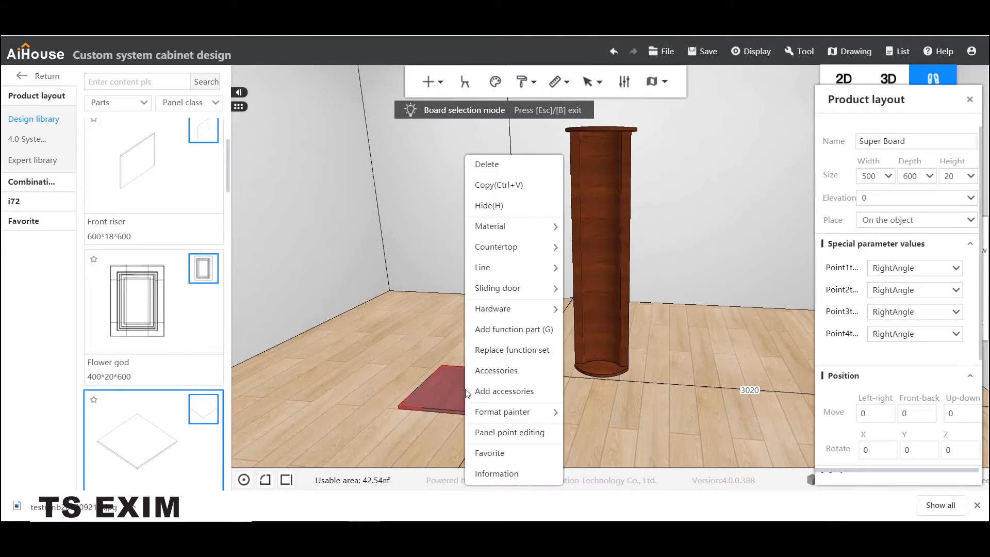
mouse_move(514, 415)
click(524, 433)
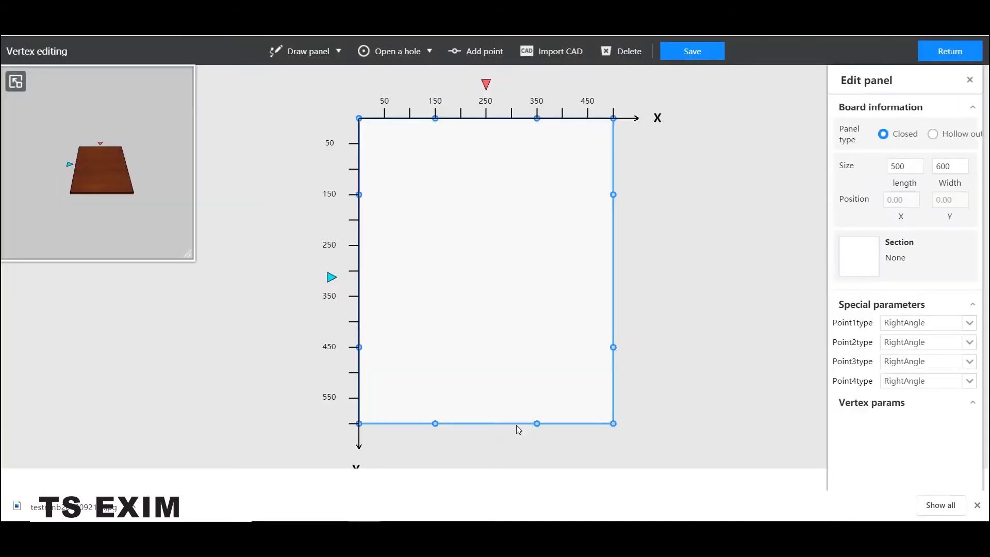
click(550, 51)
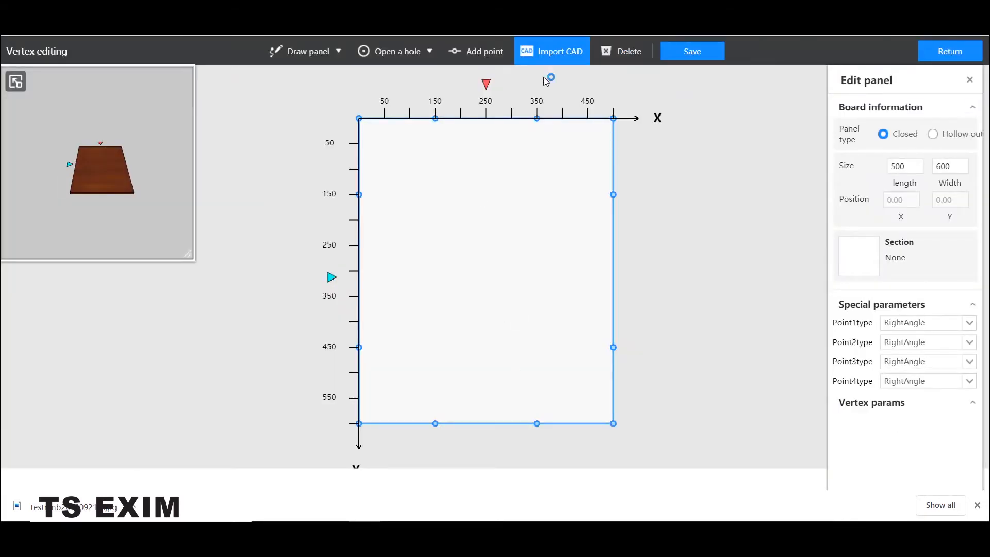
scroll(330, 169, down, 10)
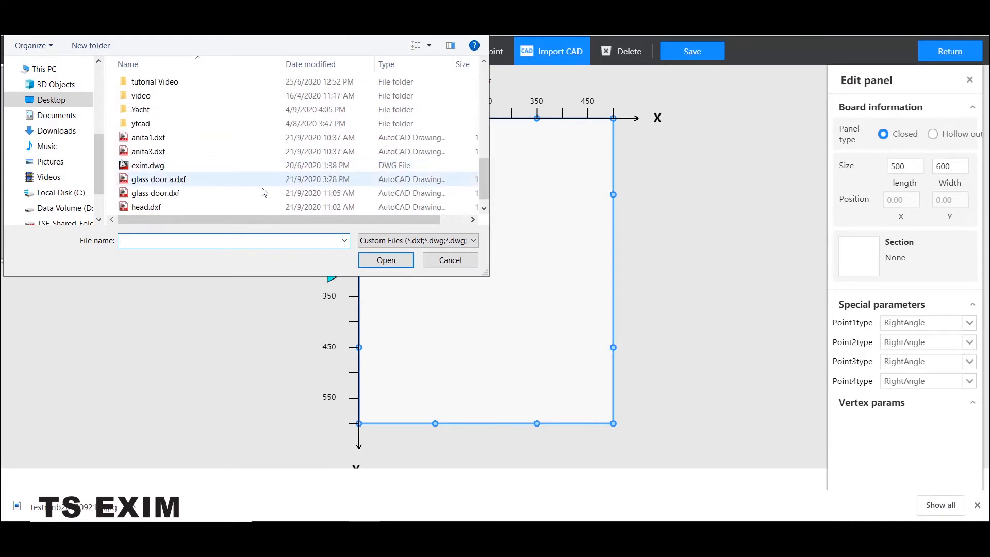
scroll(170, 192, down, 1)
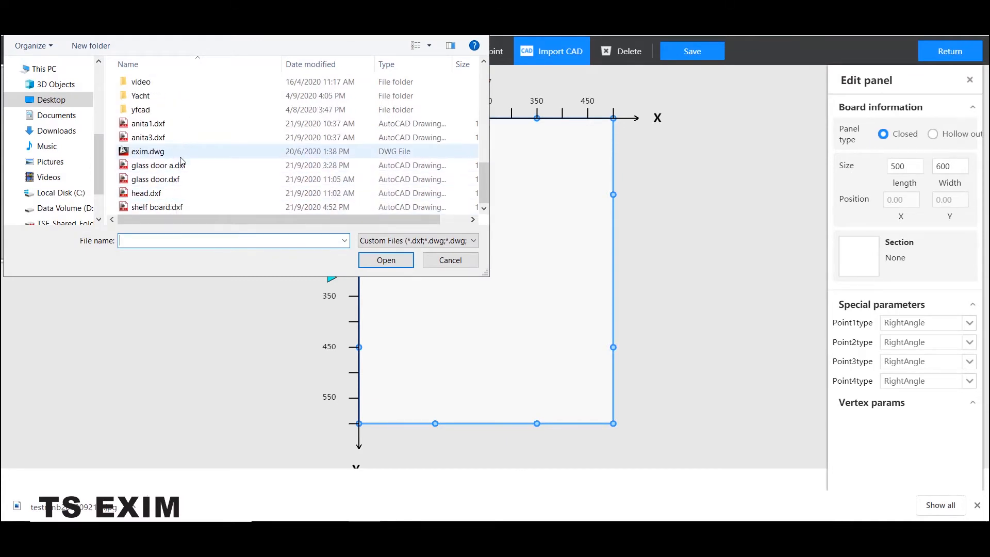
click(184, 206)
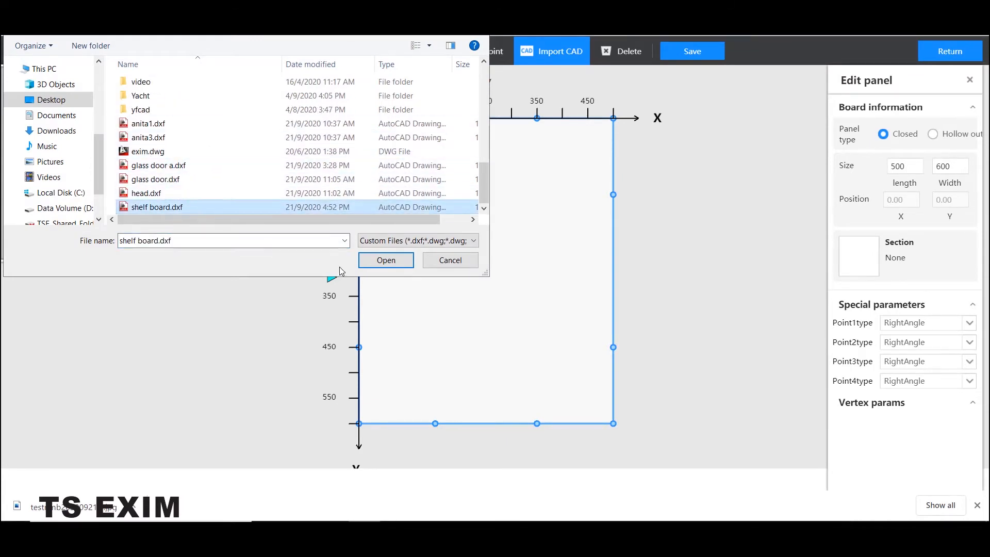
click(405, 261)
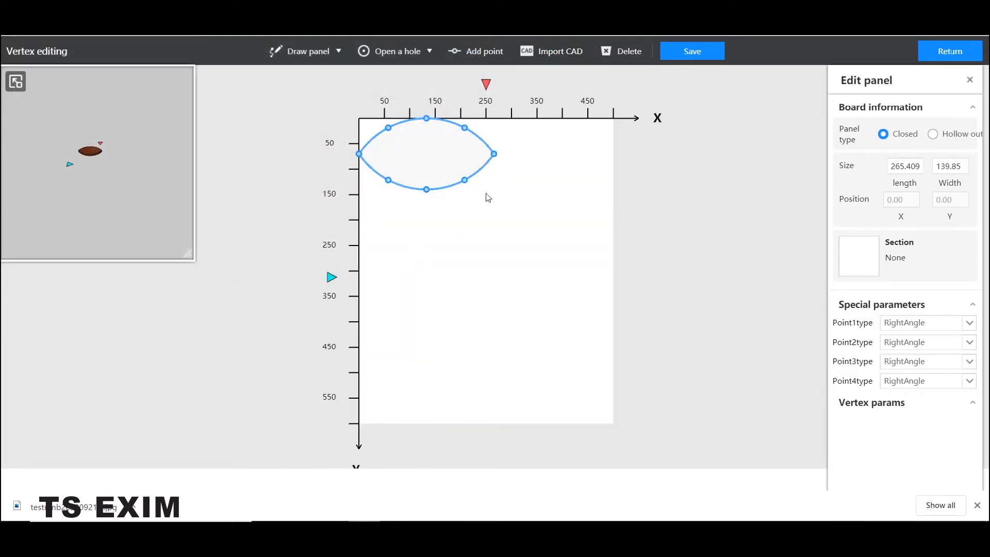
Save the shelf board's imported outline, exit vertex editing and leave board selection mode
click(688, 52)
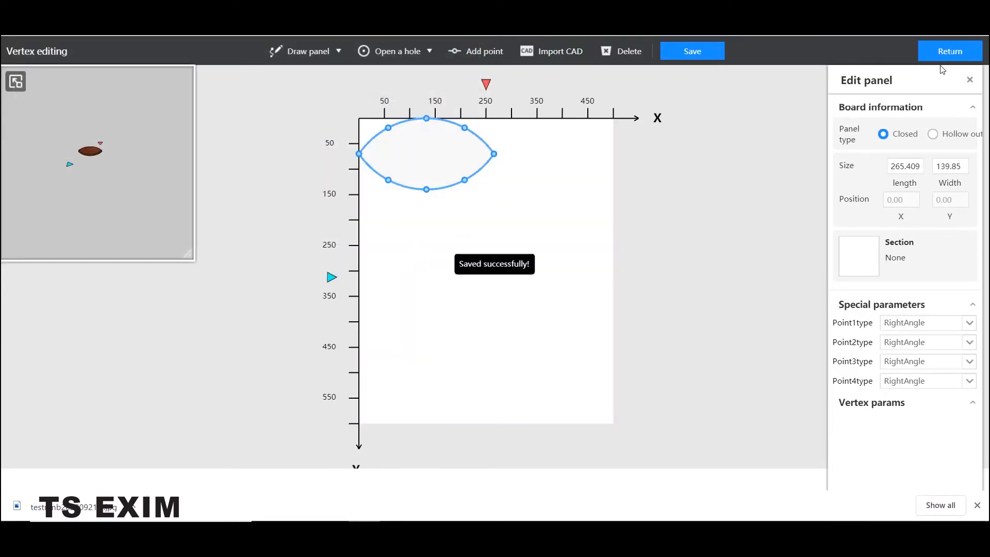
click(965, 53)
click(510, 296)
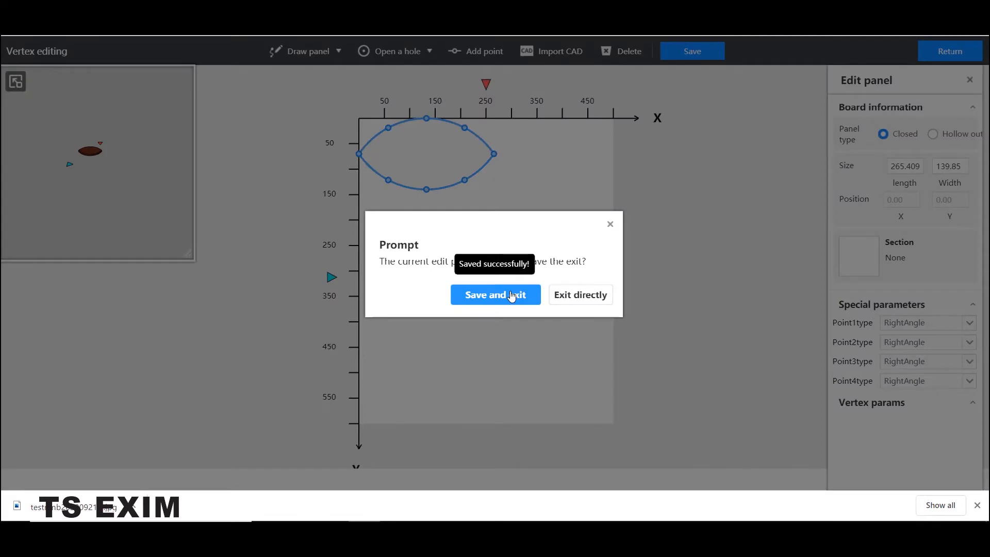
click(516, 379)
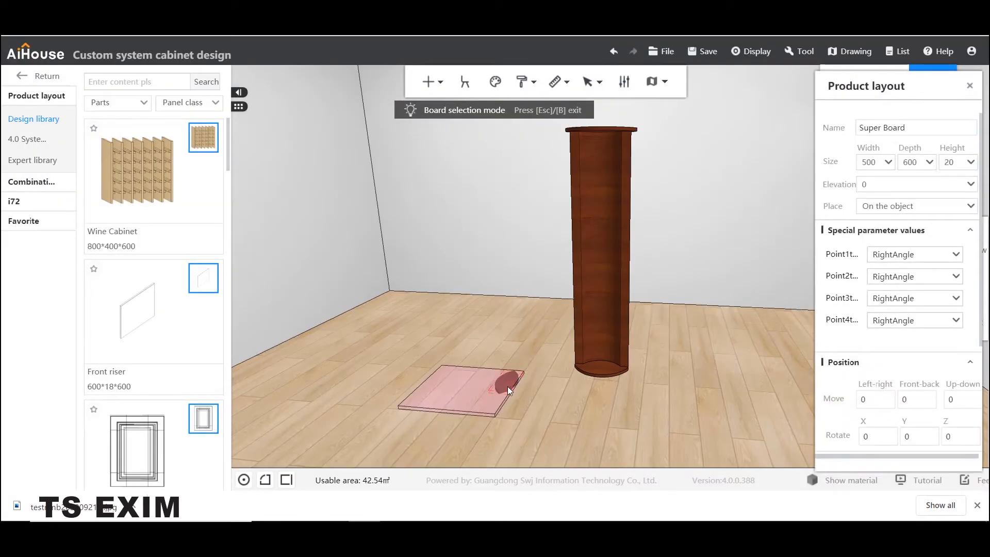
key(Escape)
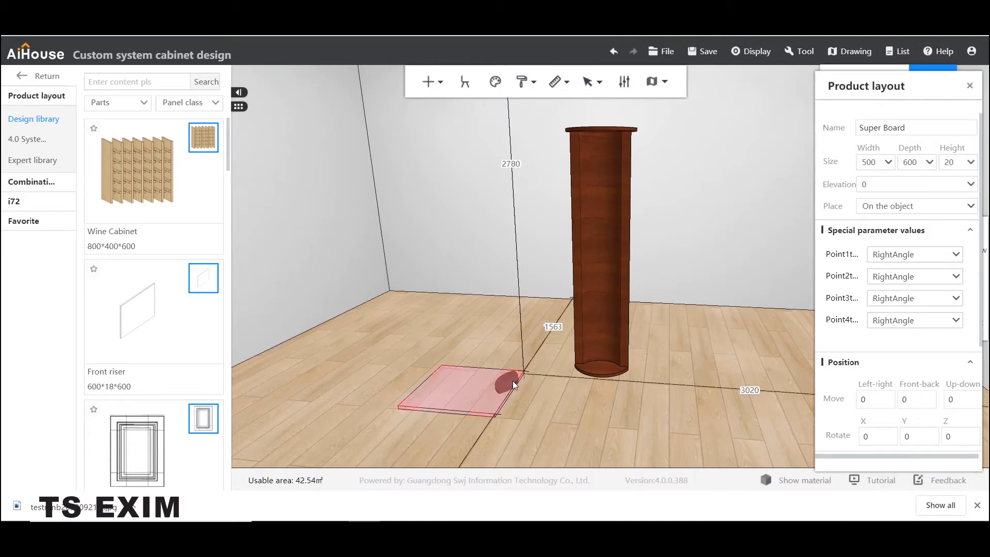
Rotate the shelf board to -90 about Z and move it sideways until it lines up with the front of the cabinet
click(512, 380)
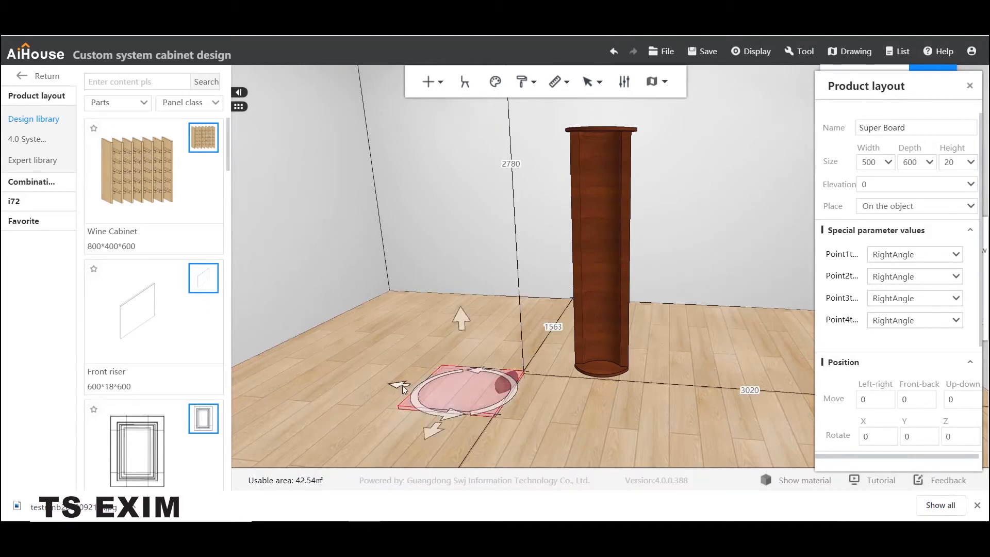
drag(486, 383, 459, 413)
drag(542, 392, 660, 400)
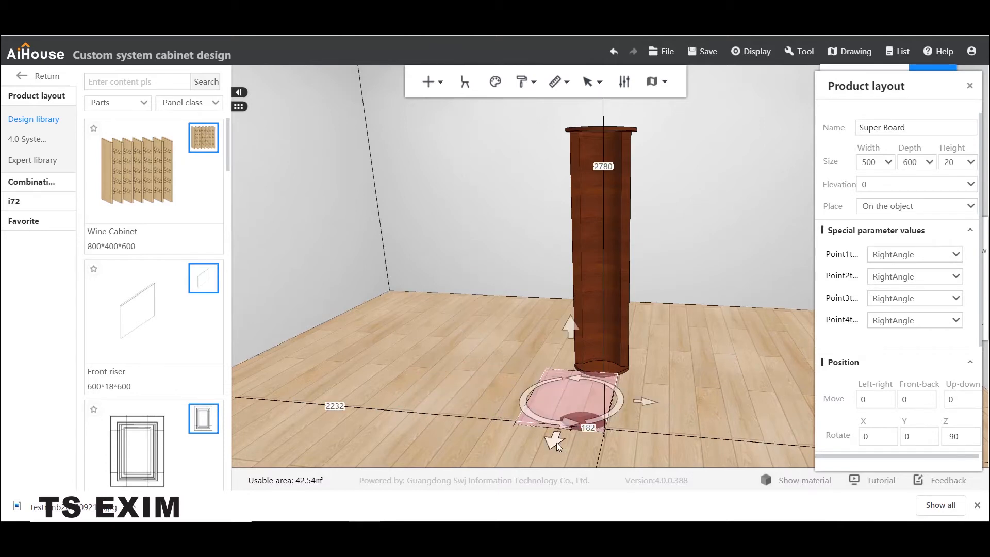
Move the shelf board back into the cabinet and raise it to an elevation of 235
drag(555, 428, 589, 255)
scroll(662, 360, up, 2)
right_drag(661, 360, 650, 407)
drag(649, 407, 658, 382)
right_drag(658, 383, 653, 441)
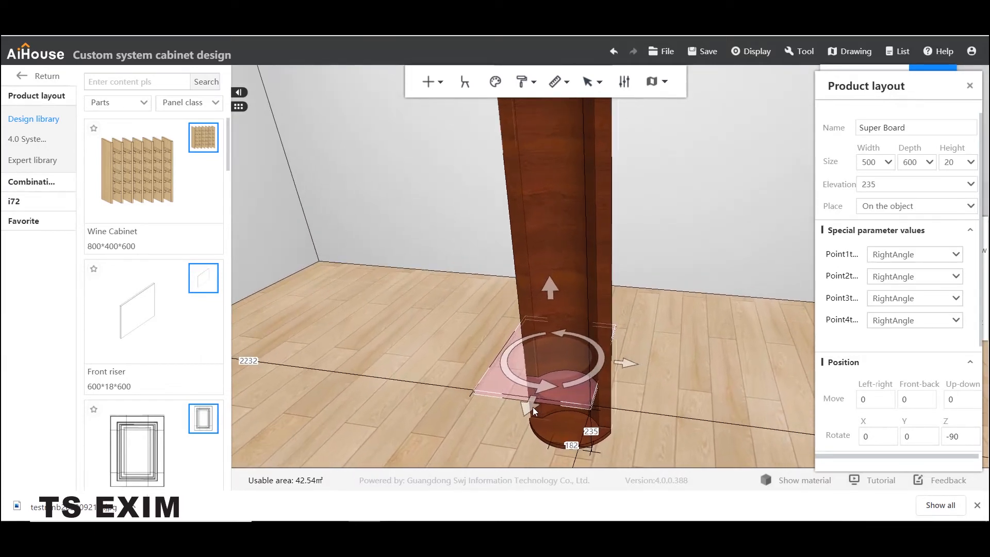
Push the shelf slightly further back against the curved panel and set its height to an elevation of 410
drag(531, 404, 537, 395)
drag(554, 278, 557, 183)
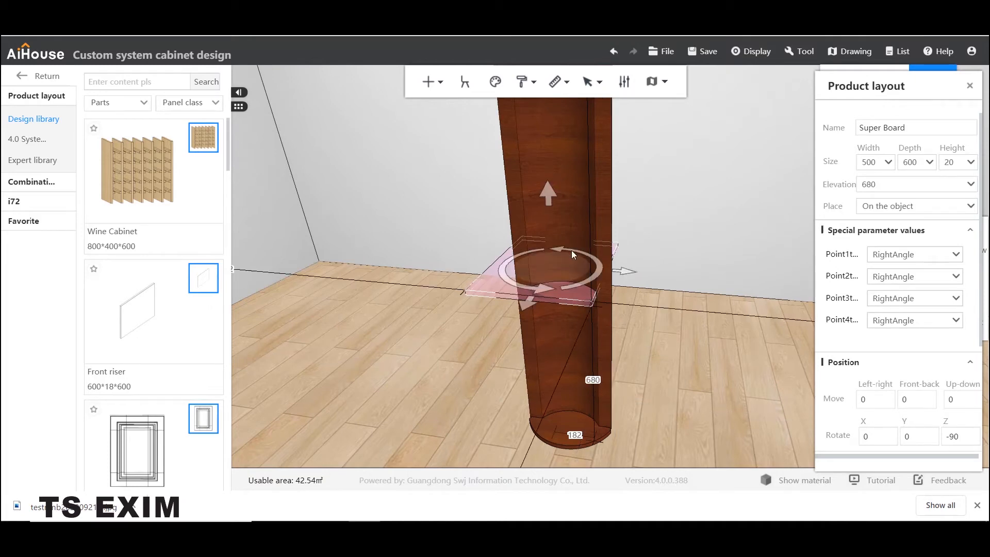
drag(547, 196, 546, 256)
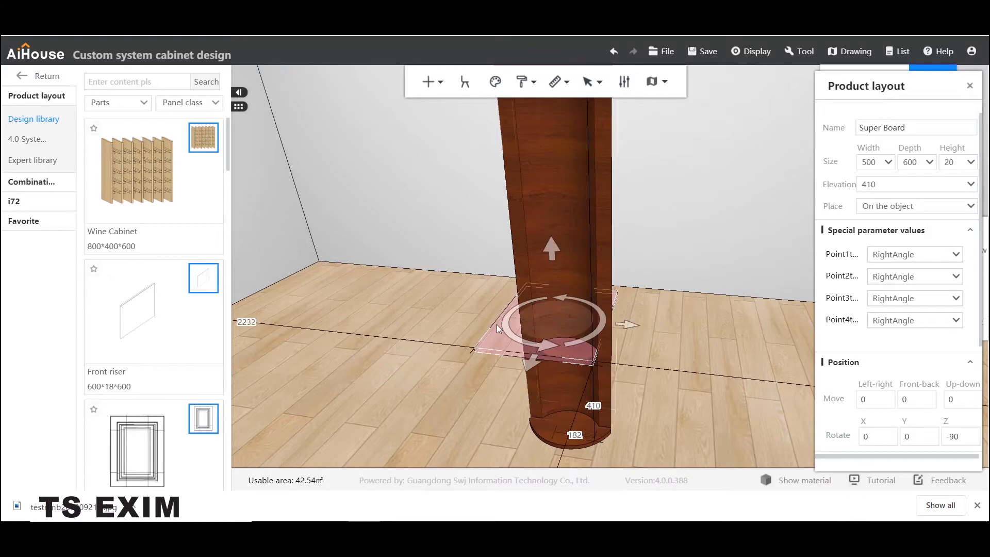
click(421, 413)
Copy the lower shelf, raise the copy to an elevation of 902 and move it sideways into the cabinet
drag(446, 389, 662, 372)
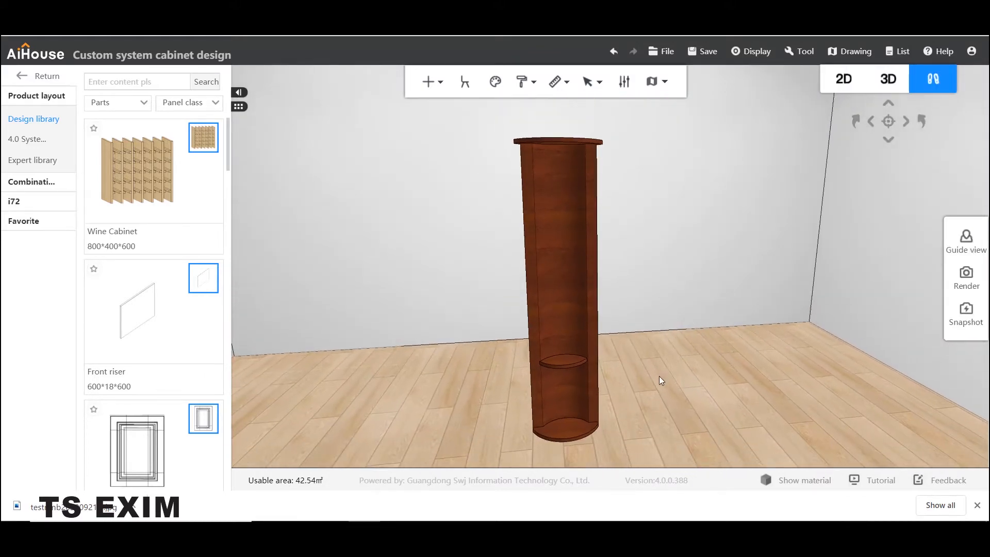
click(559, 361)
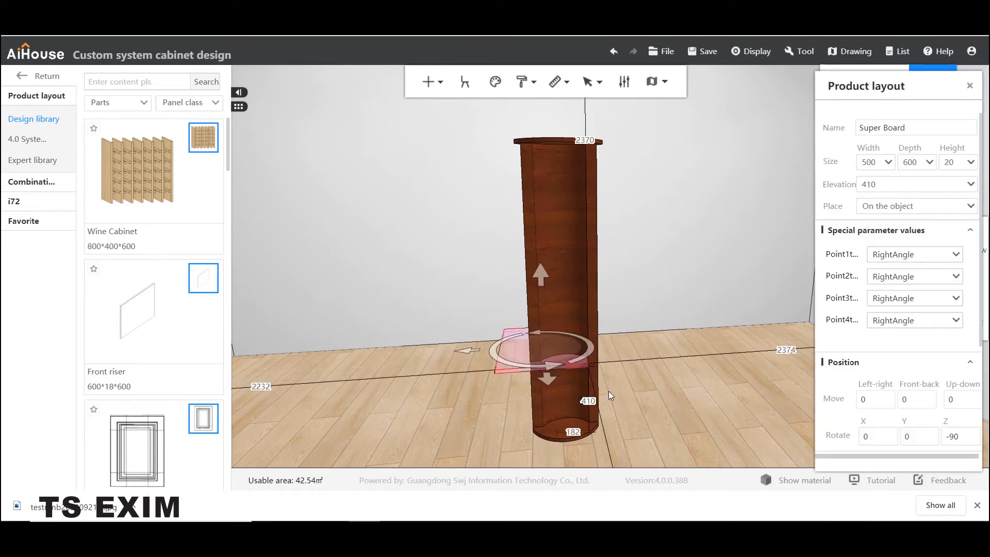
drag(609, 391, 468, 372)
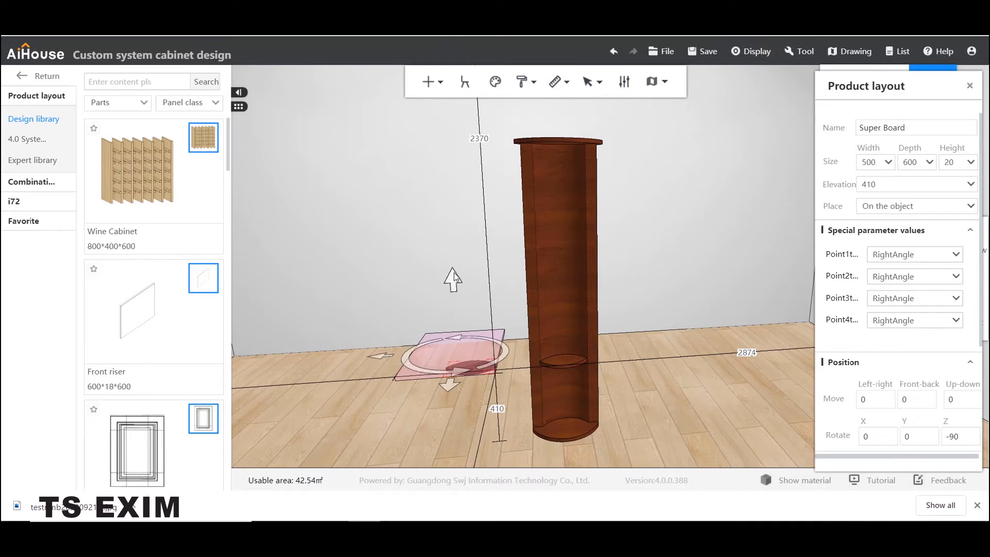
drag(453, 272, 453, 233)
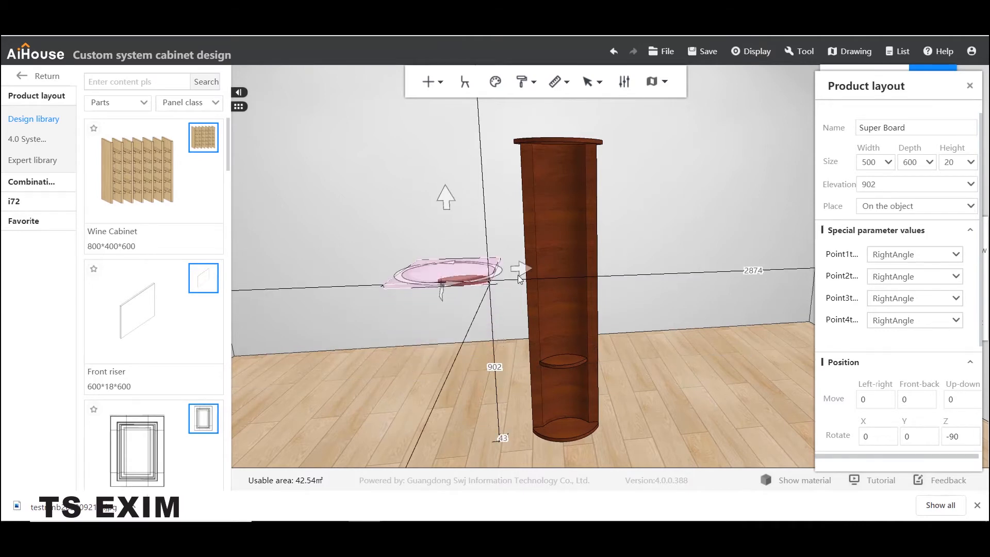
drag(522, 268, 601, 274)
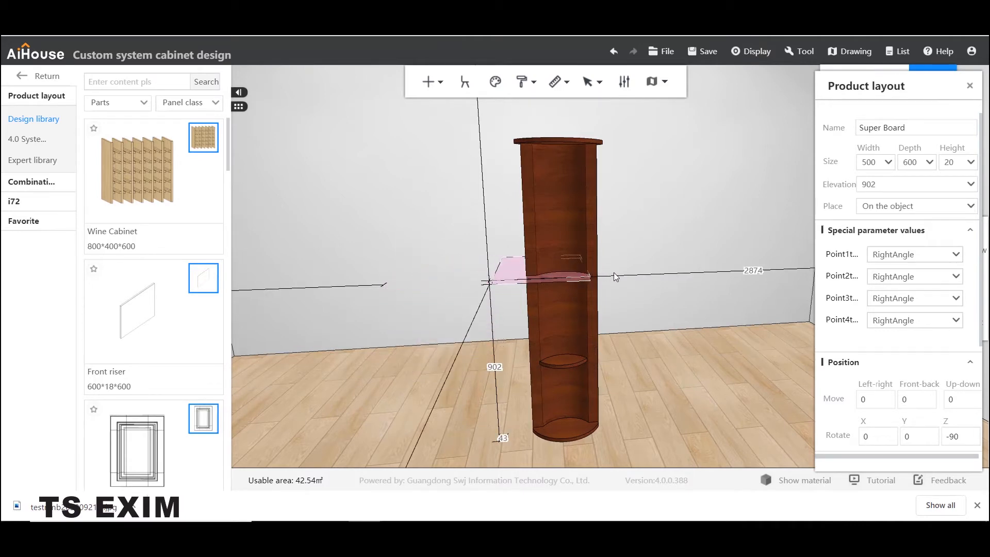
Nudge the second shelf sideways so it lines up with the shelf below inside the curved back panel
scroll(635, 355, up, 3)
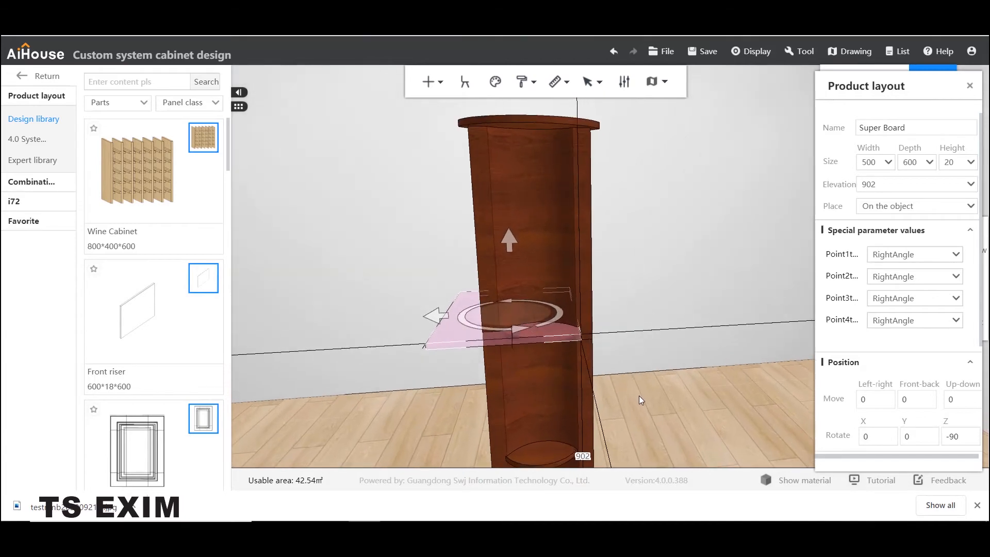
scroll(639, 399, down, 4)
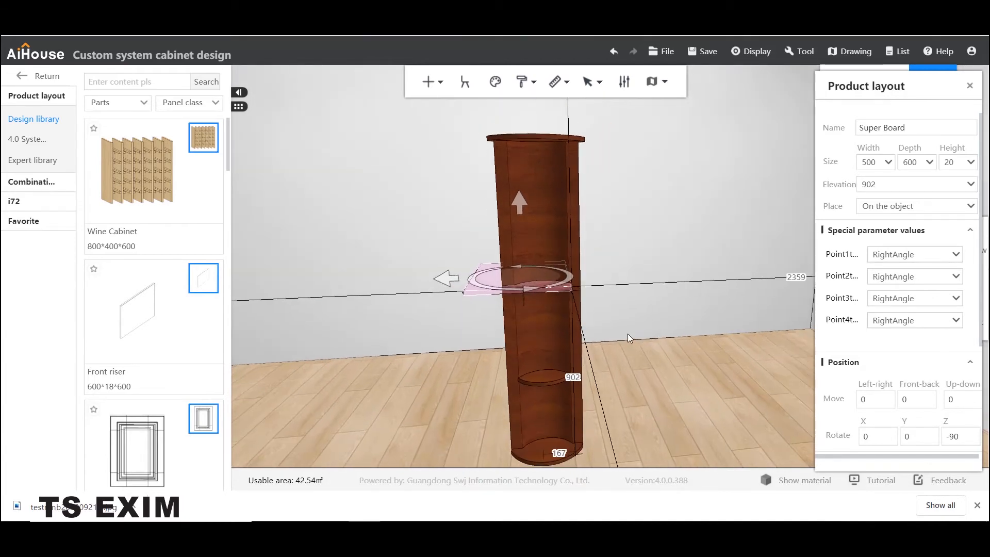
scroll(627, 334, down, 1)
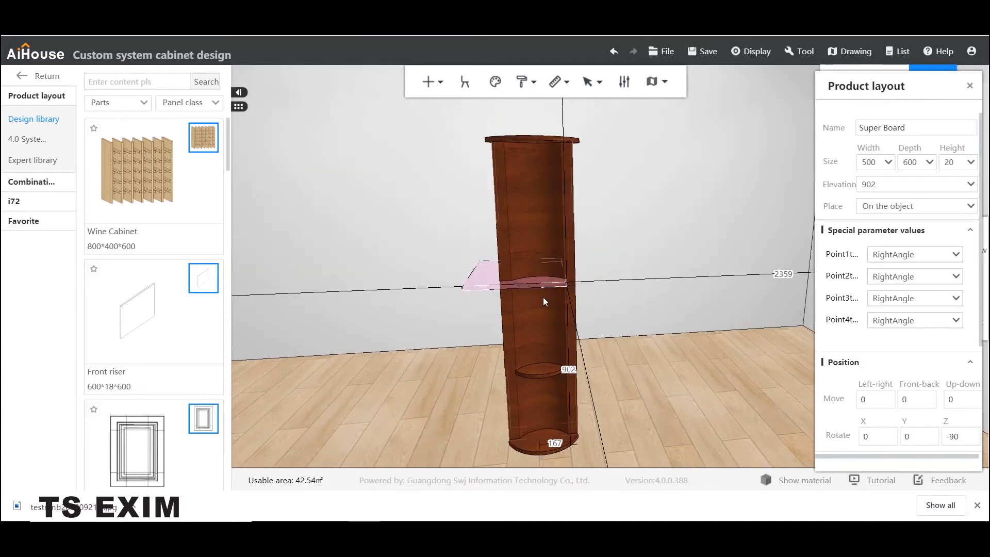
click(641, 351)
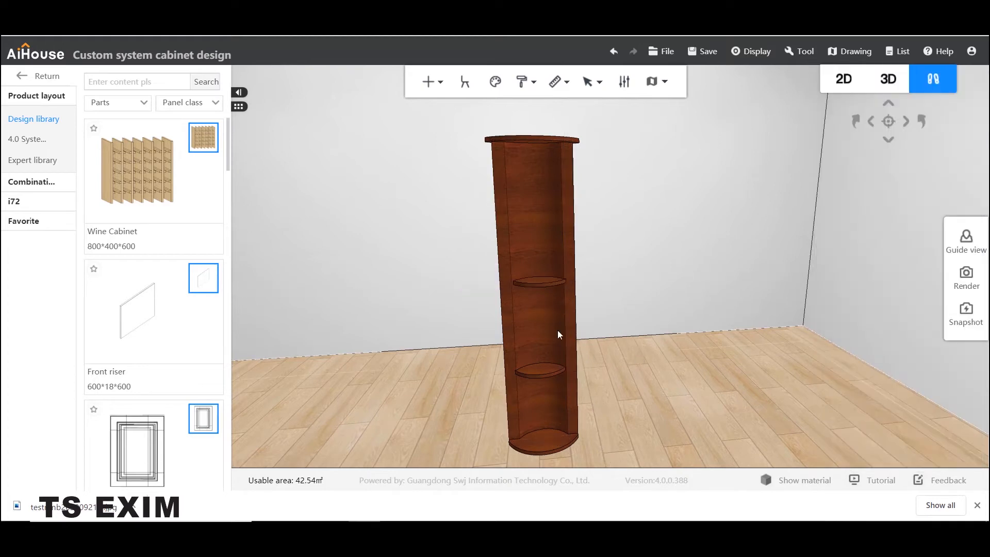
click(540, 284)
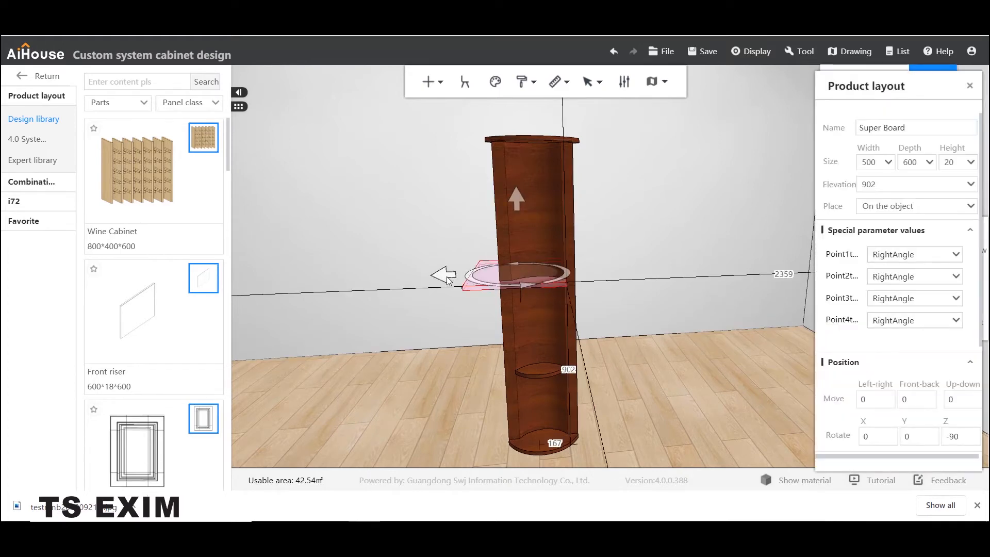
drag(446, 277, 444, 279)
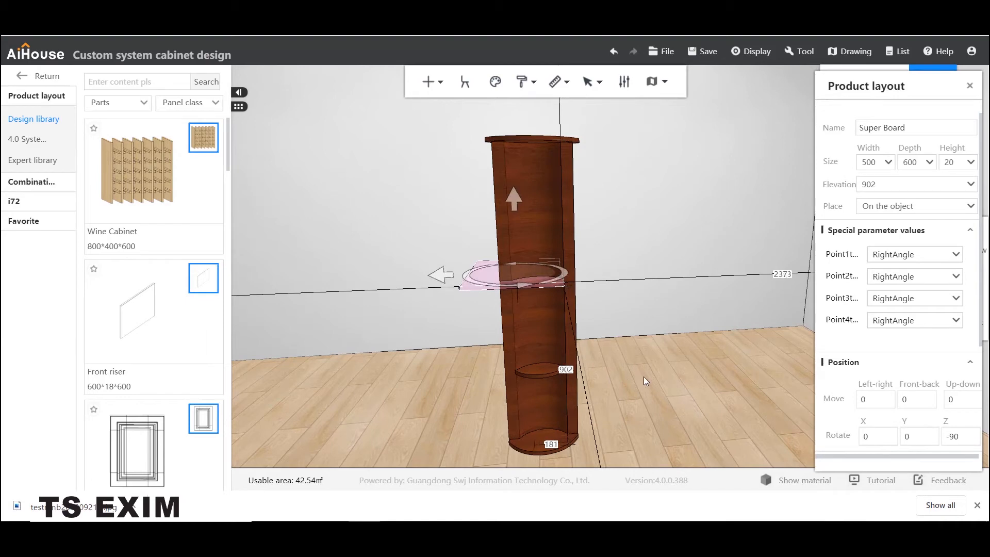
Copy the second shelf, raise the copy to an elevation of 1242 and move it sideways into the cabinet
key(ctrl+c)
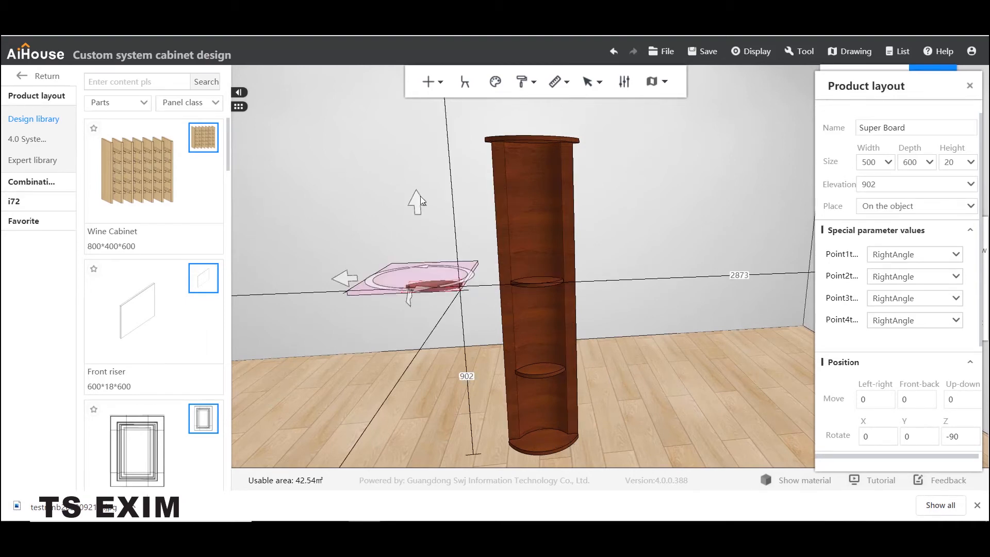
drag(410, 186, 411, 125)
drag(490, 212, 583, 218)
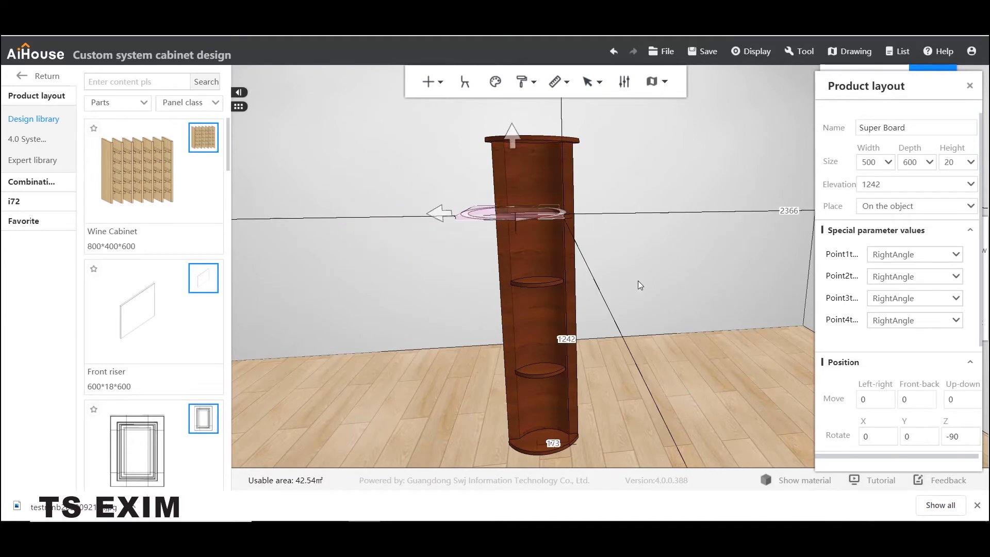
Nudge the third shelf slightly sideways to fit it inside the curved back panel
scroll(638, 307, up, 2)
drag(639, 307, 630, 351)
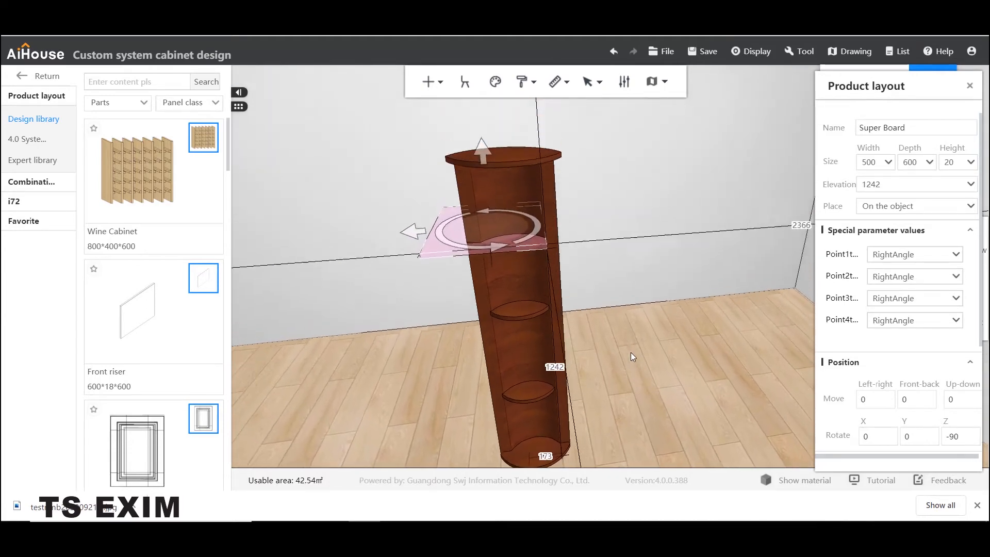
scroll(631, 364, up, 1)
click(633, 354)
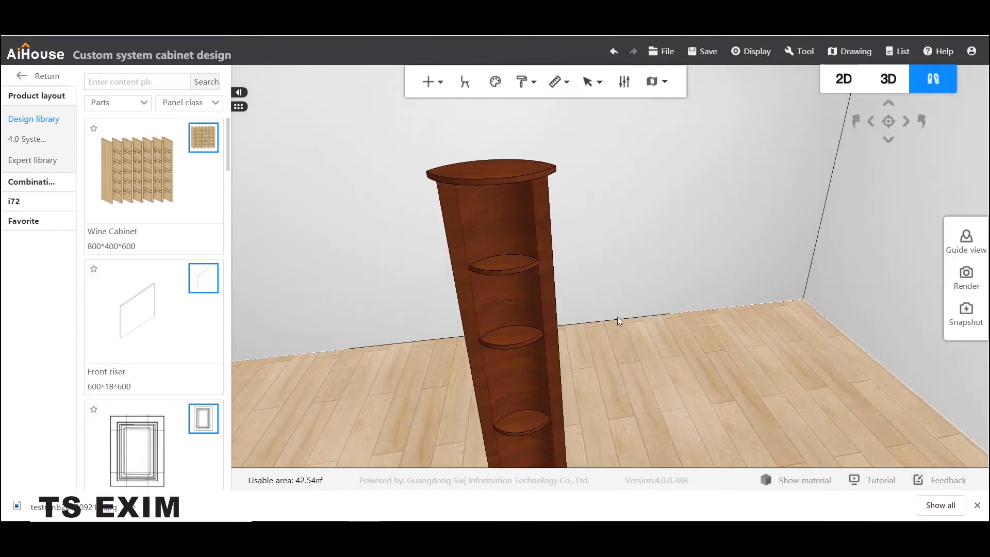
click(513, 266)
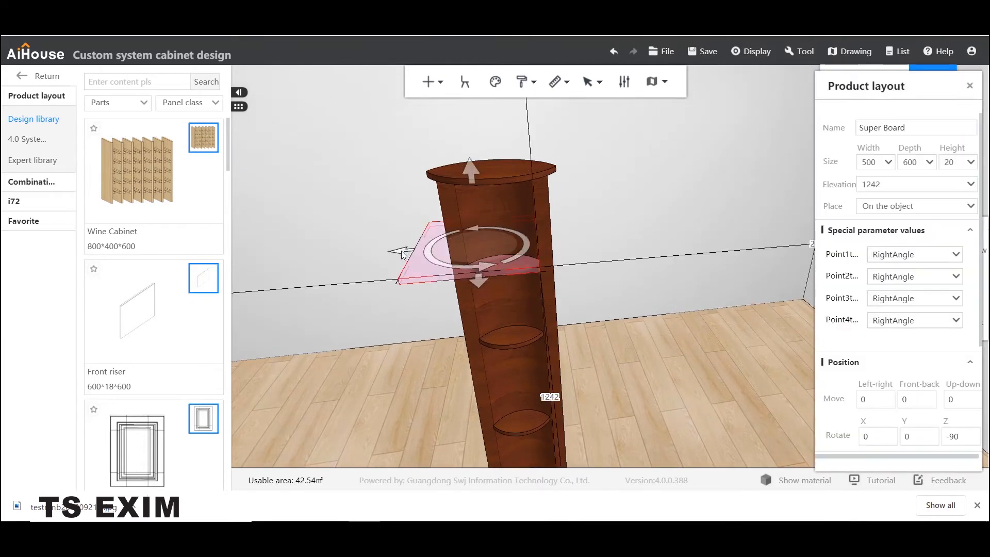
drag(402, 251, 399, 252)
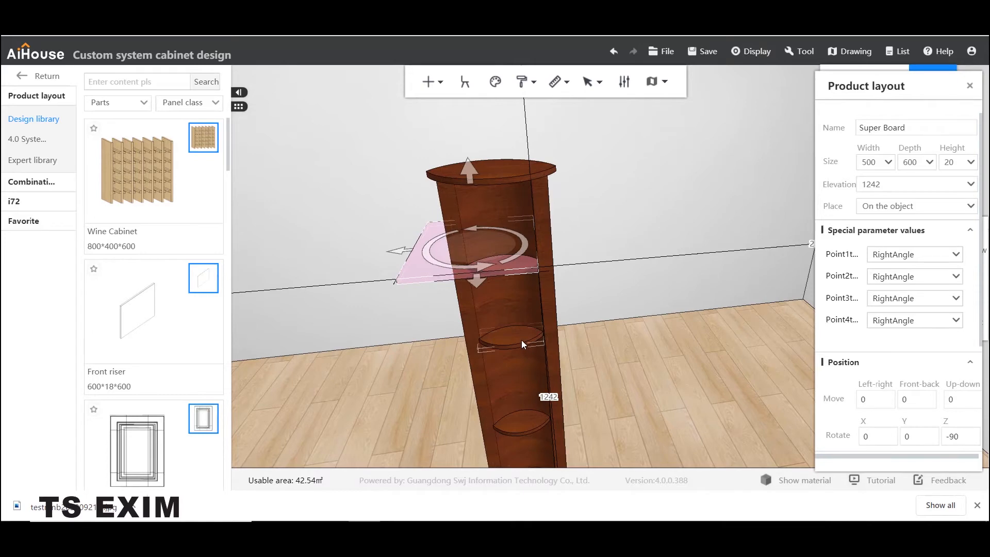
Lower the middle shelf to an elevation of 851 and deselect it
click(522, 339)
drag(478, 246, 484, 260)
scroll(647, 357, down, 5)
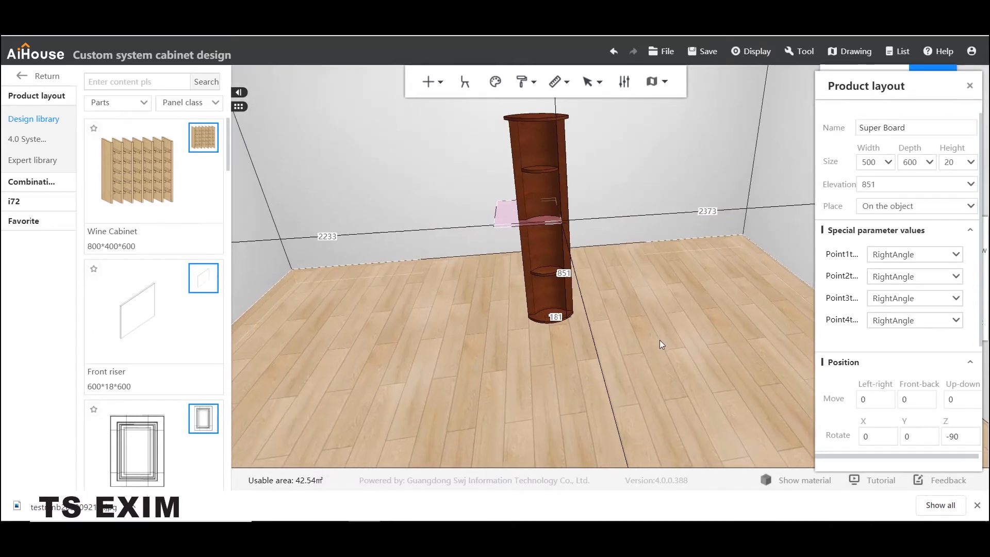
click(660, 339)
drag(648, 347, 644, 317)
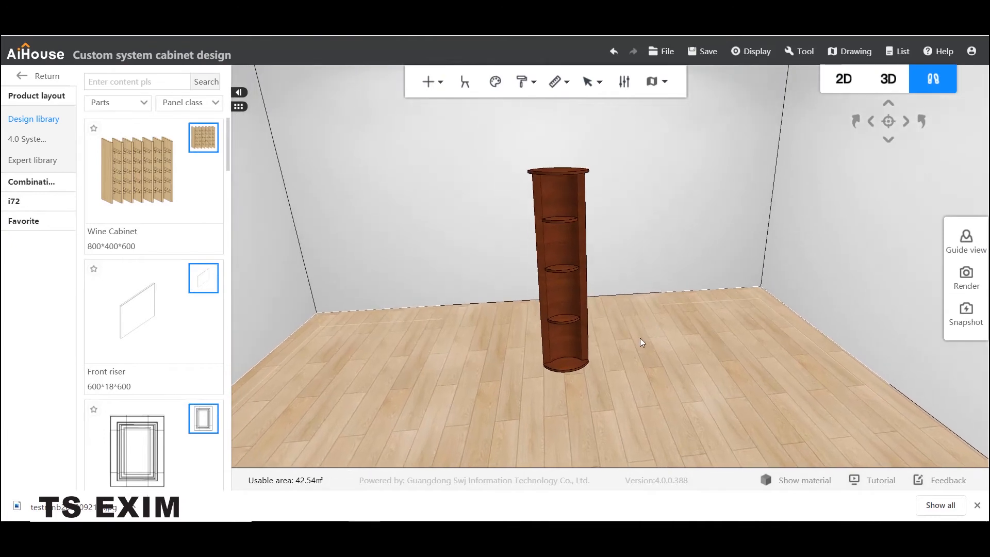
scroll(646, 373, up, 3)
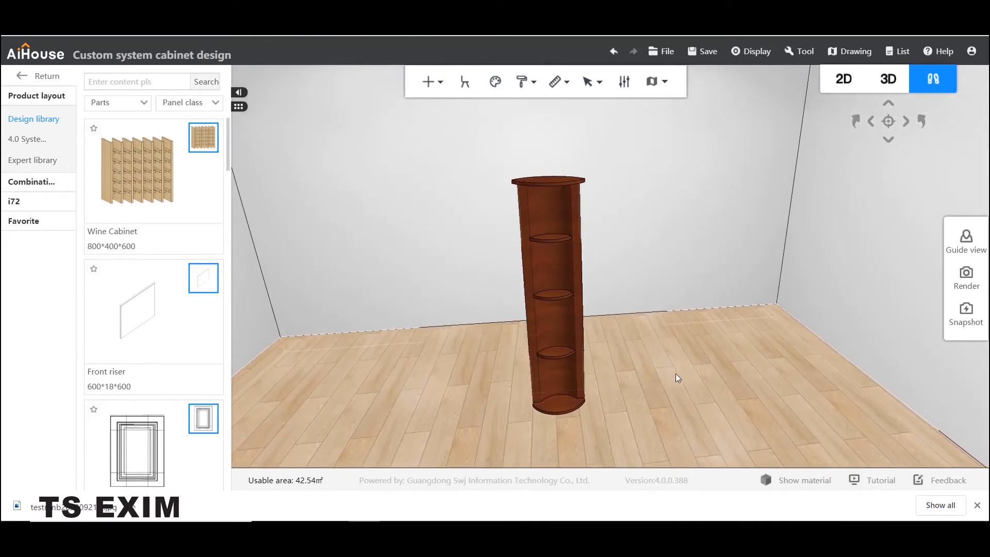
drag(667, 398, 582, 221)
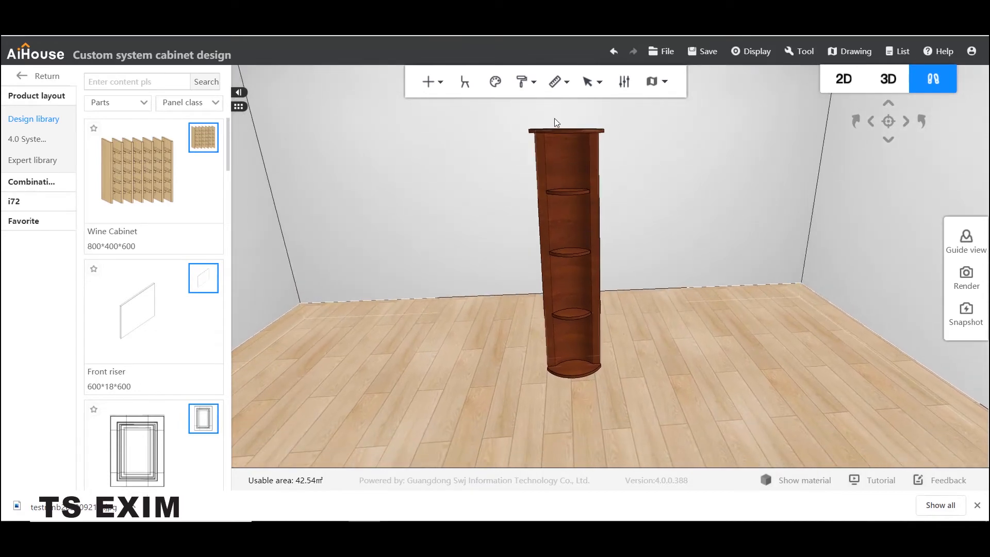
drag(687, 428, 664, 270)
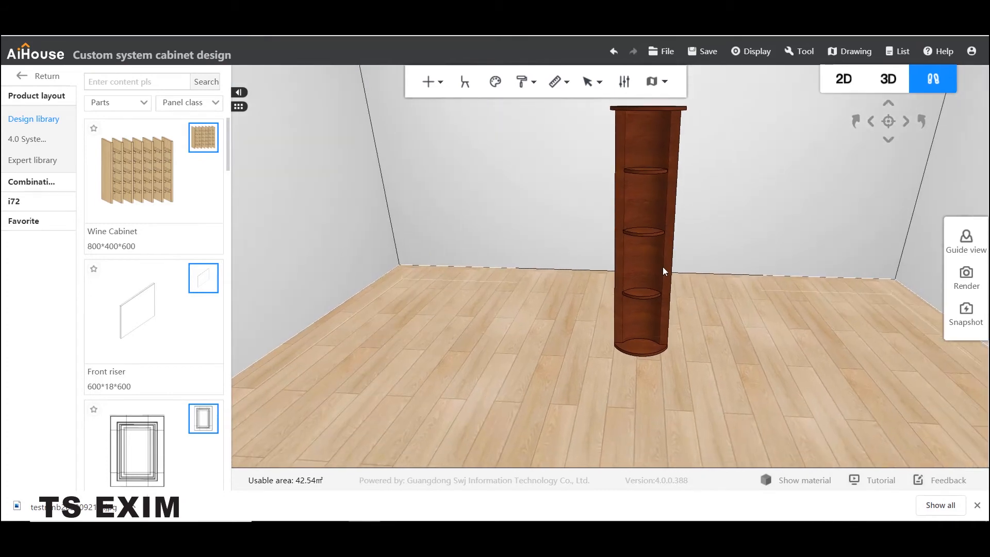
click(631, 268)
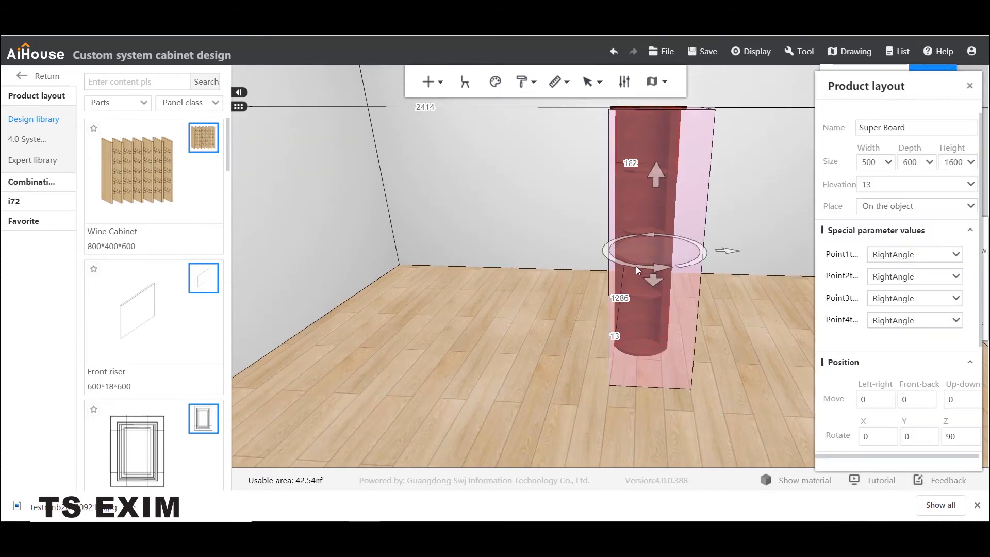
click(552, 404)
Copy the clear glass1 material from the Front riser panel onto all three cabinet shelves with the Material painter
drag(536, 394, 417, 293)
click(420, 293)
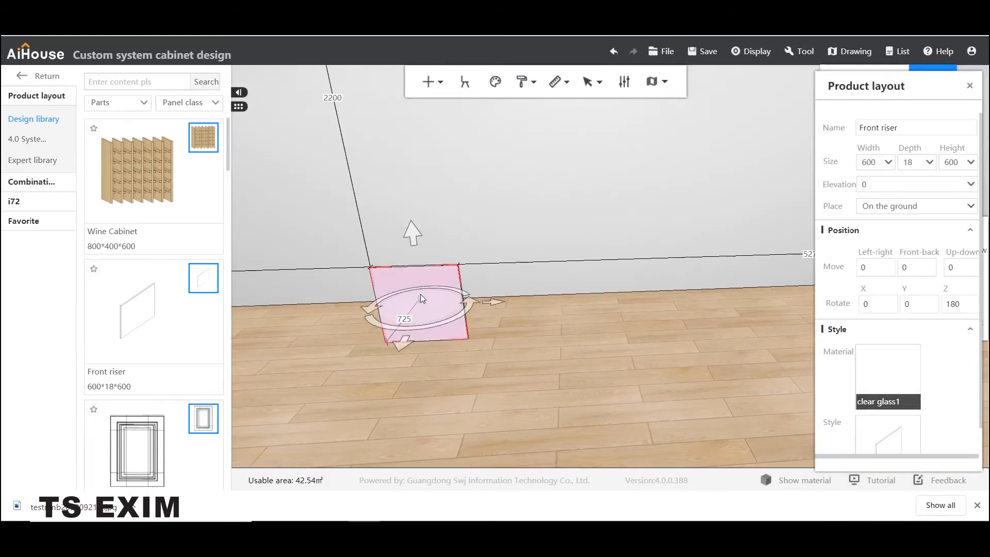
right_click(419, 294)
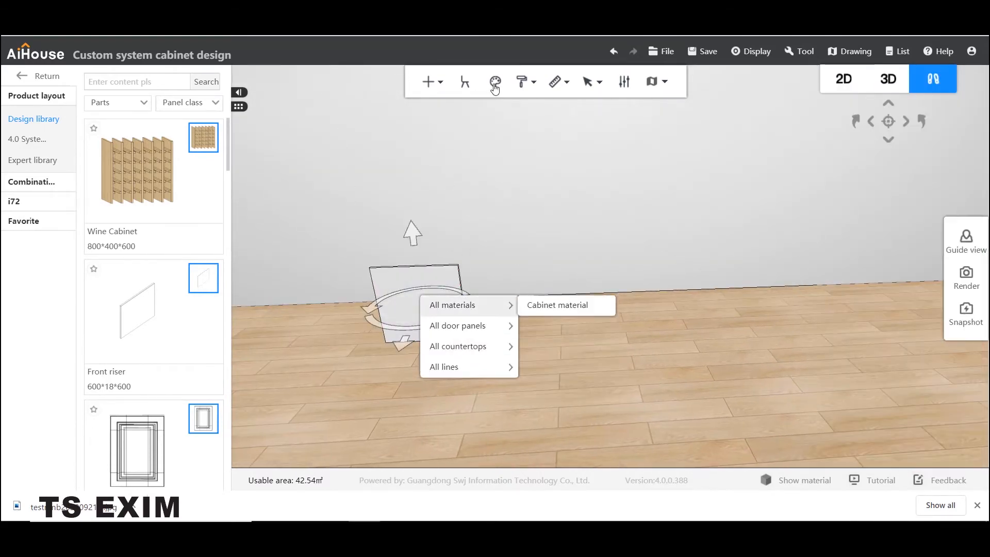
click(522, 84)
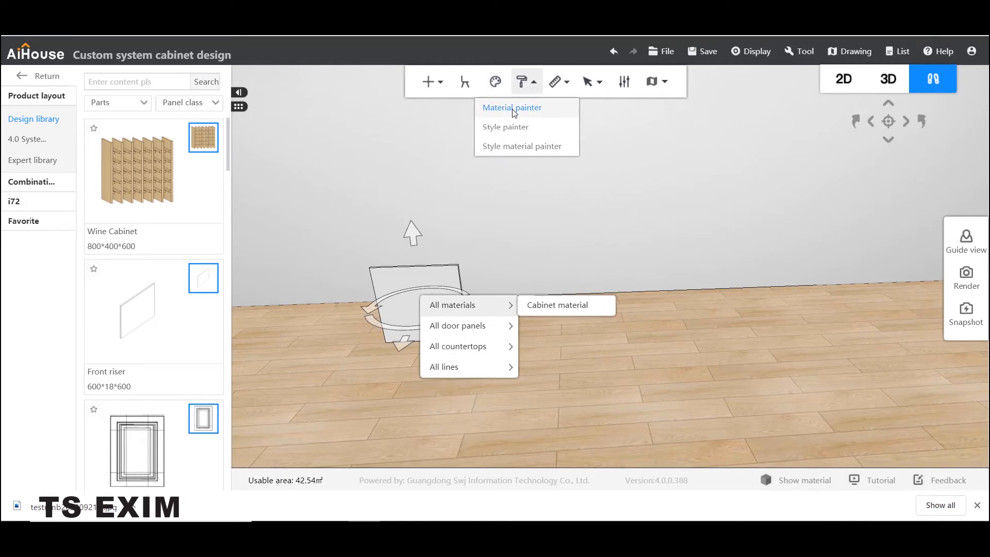
click(514, 108)
drag(588, 287, 902, 273)
click(614, 221)
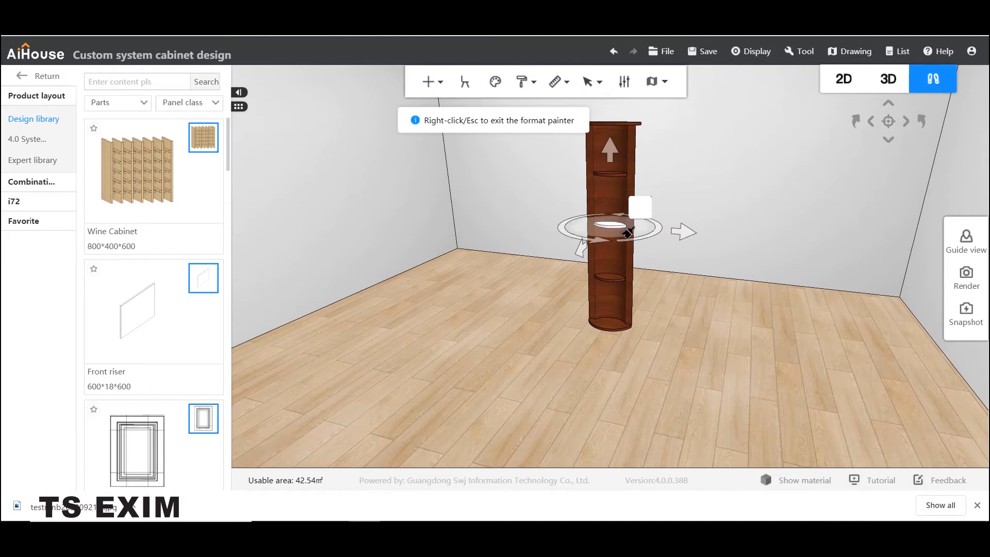
click(610, 277)
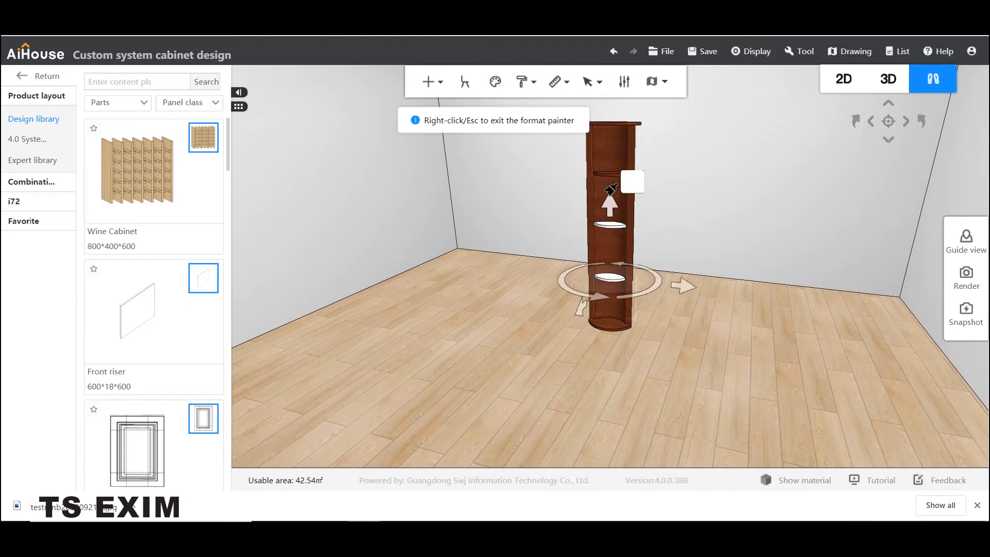
click(611, 174)
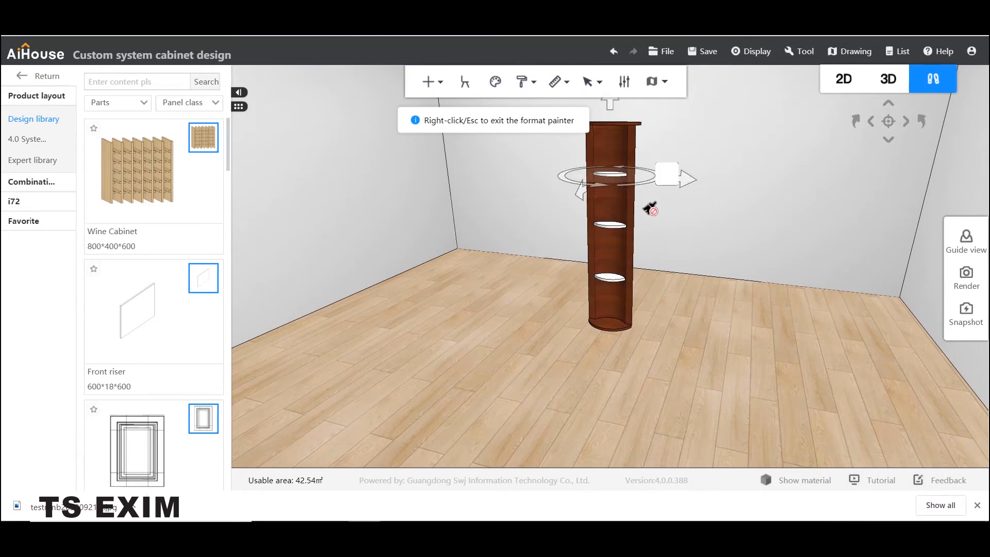
right_click(674, 236)
click(663, 383)
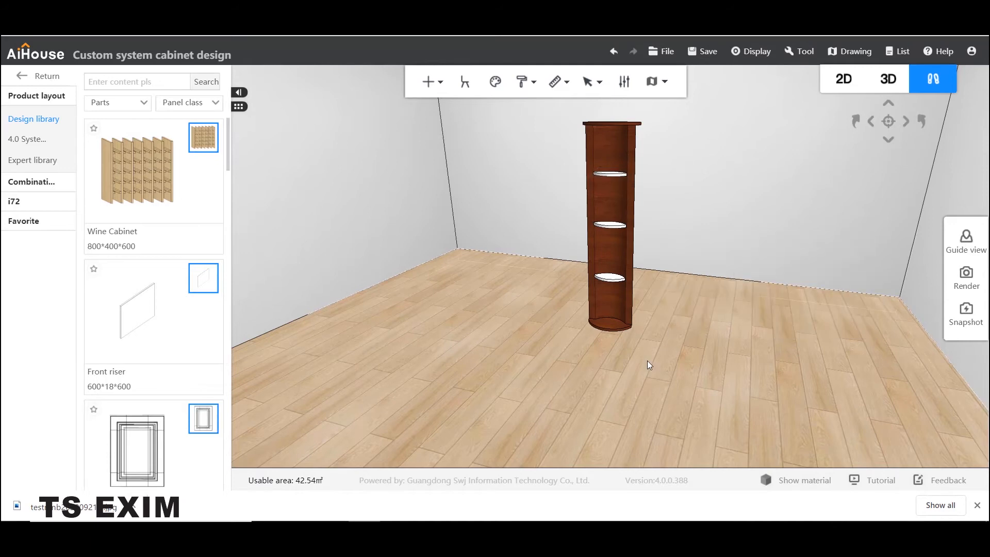
key(a)
key(w)
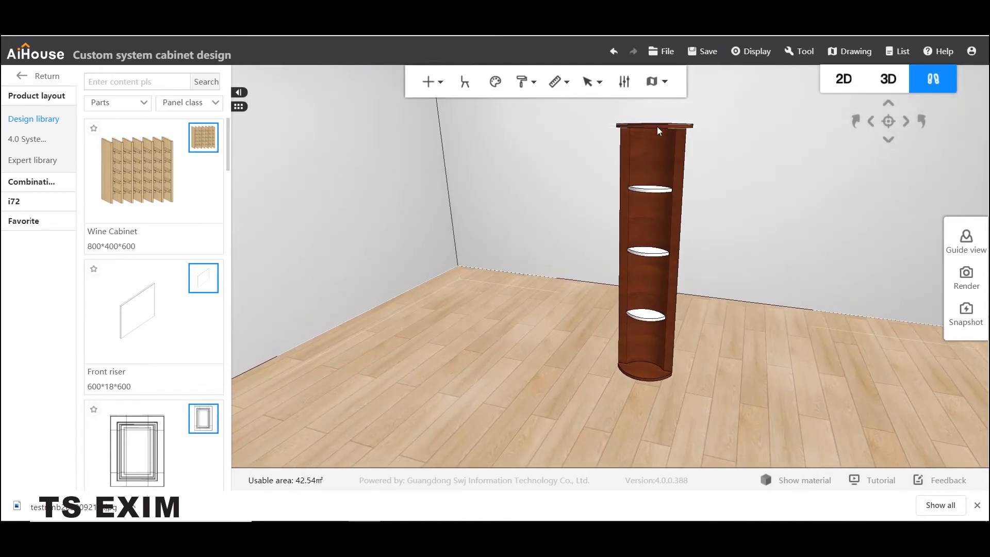
click(657, 127)
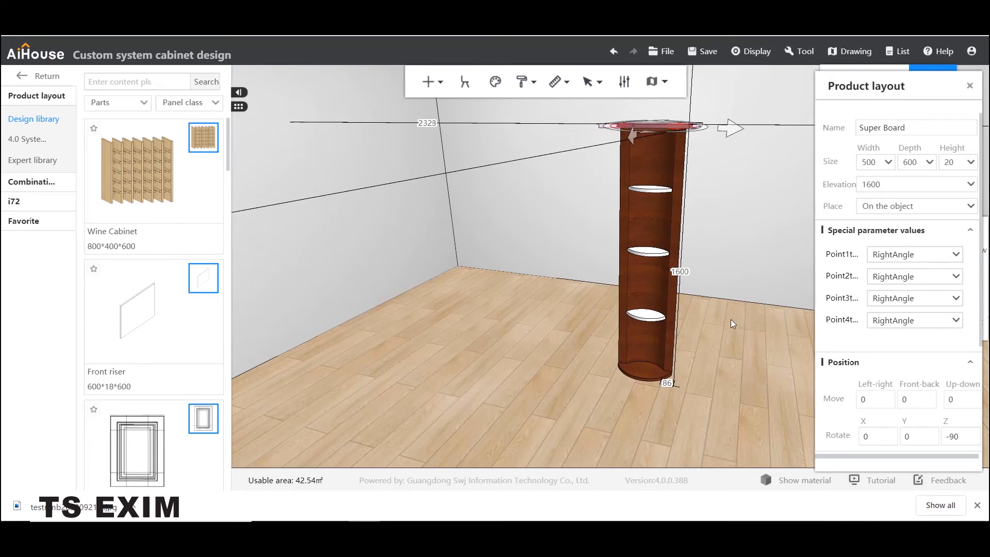
right_click(658, 126)
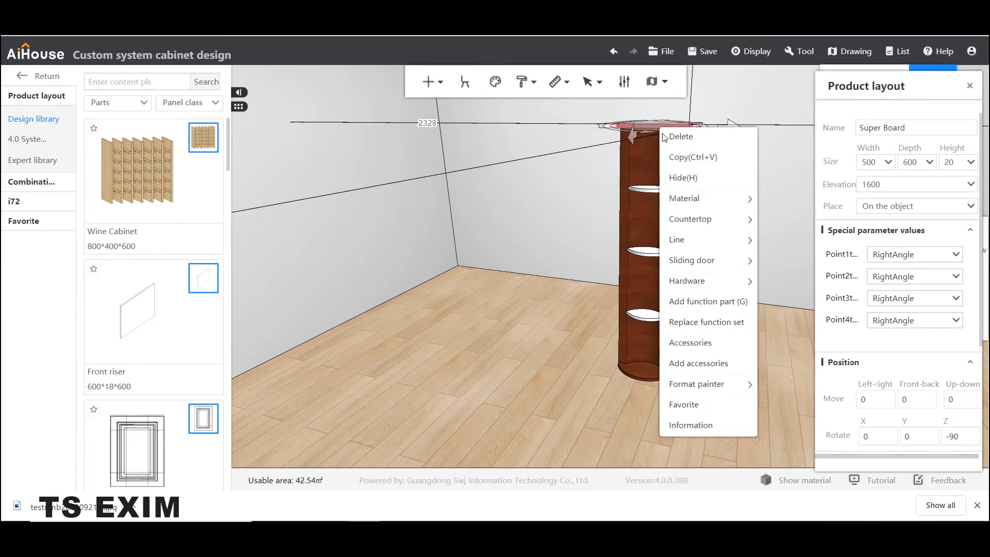
mouse_move(737, 386)
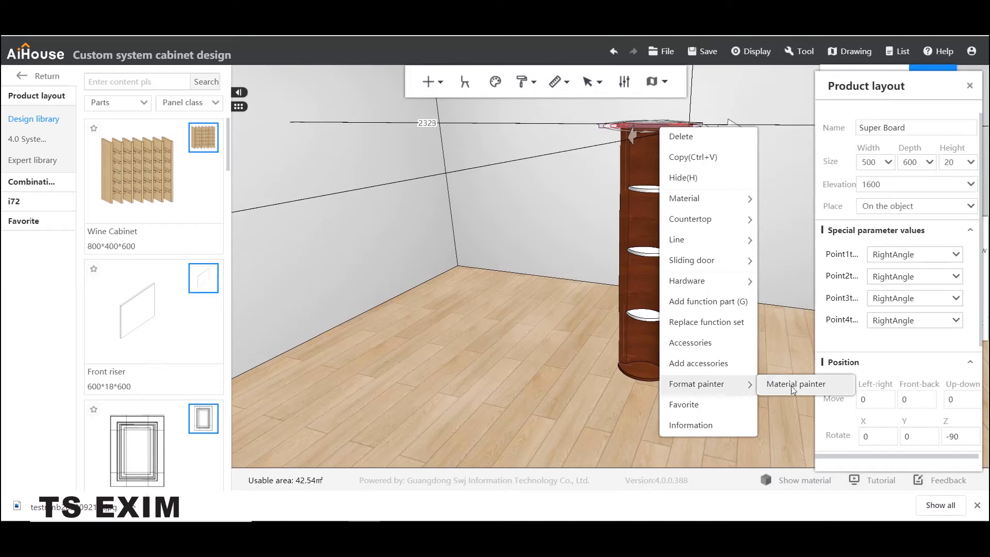
click(586, 400)
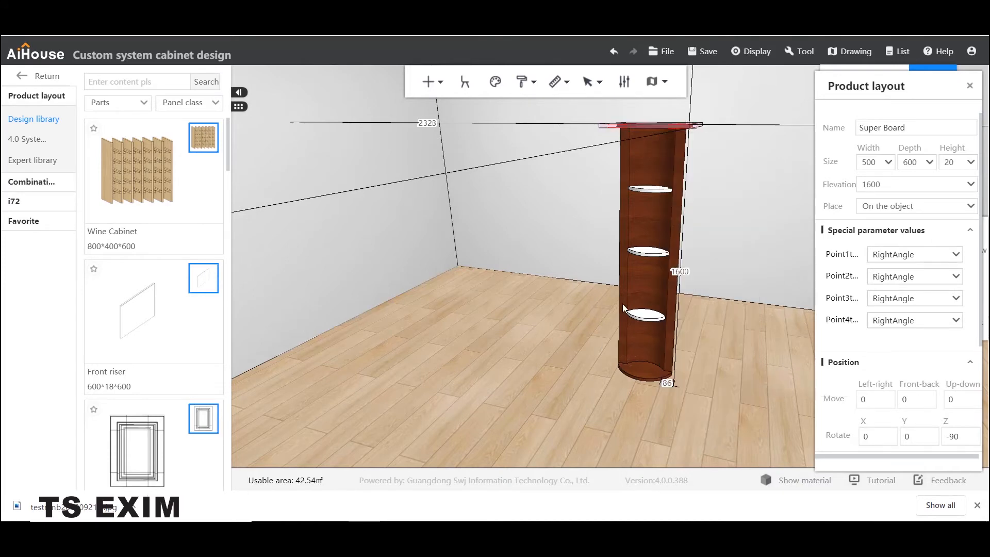
Change the cabinet's top board material to Yellow oak from the Oak wood category of the Double-faced material in the Universal material library
click(657, 125)
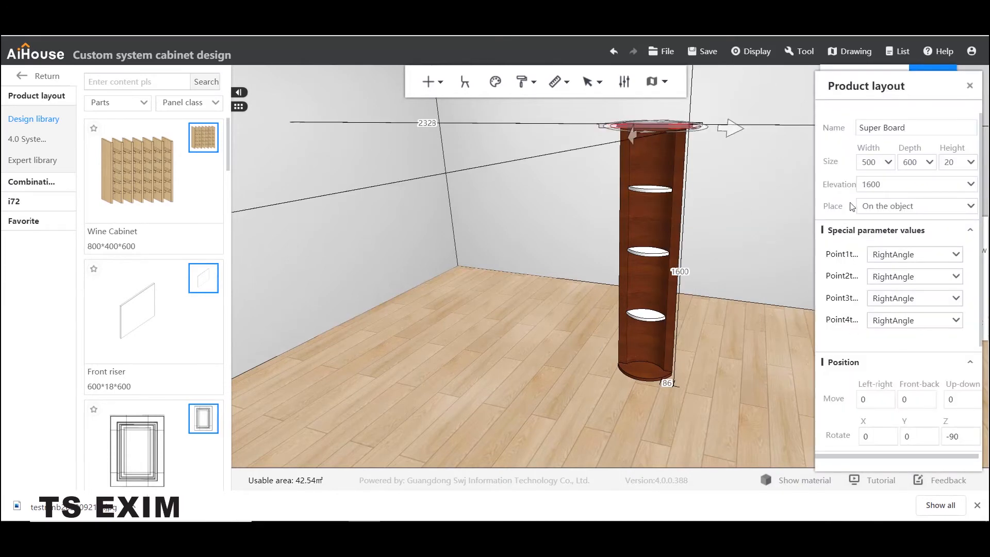
scroll(852, 206, down, 3)
click(886, 347)
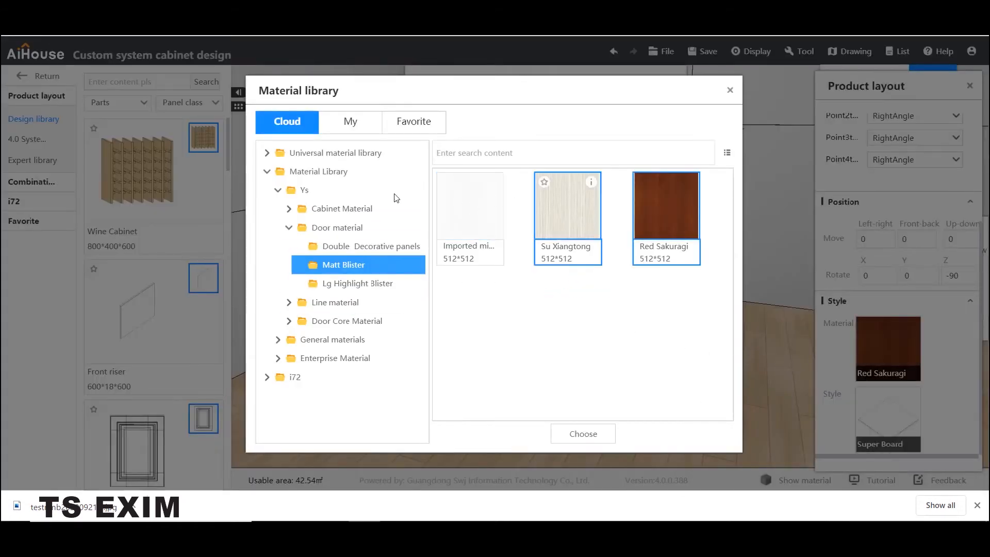
click(347, 208)
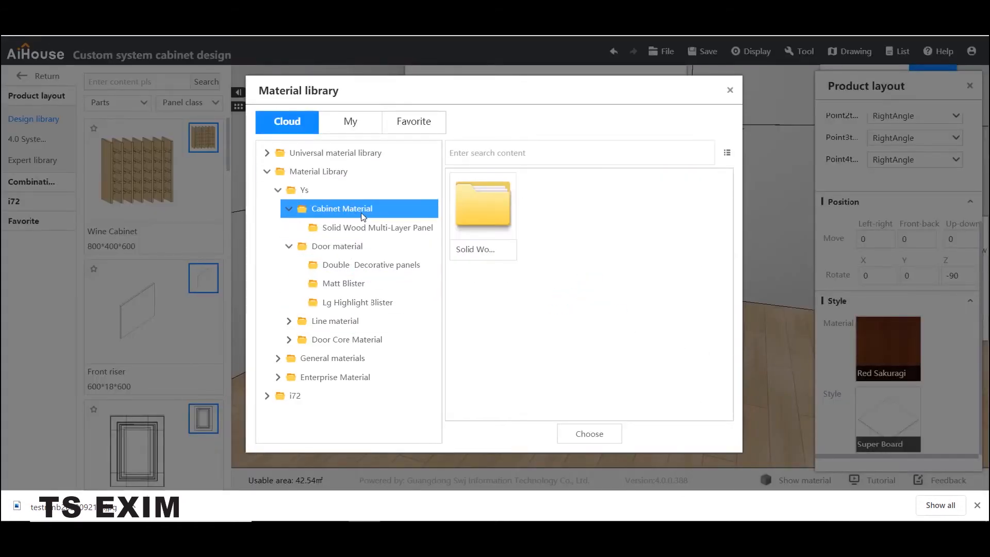
click(357, 225)
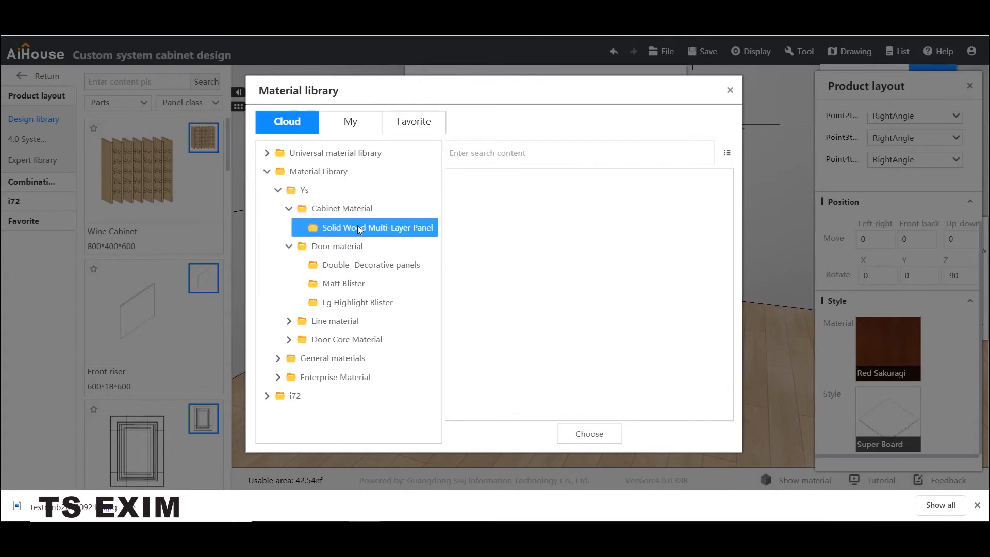
click(321, 172)
click(324, 153)
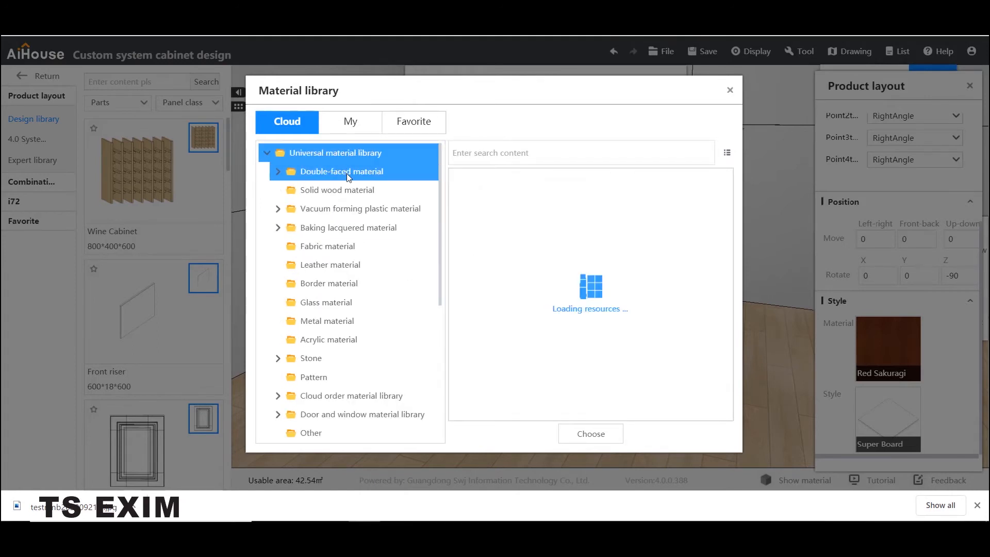
click(347, 174)
click(346, 190)
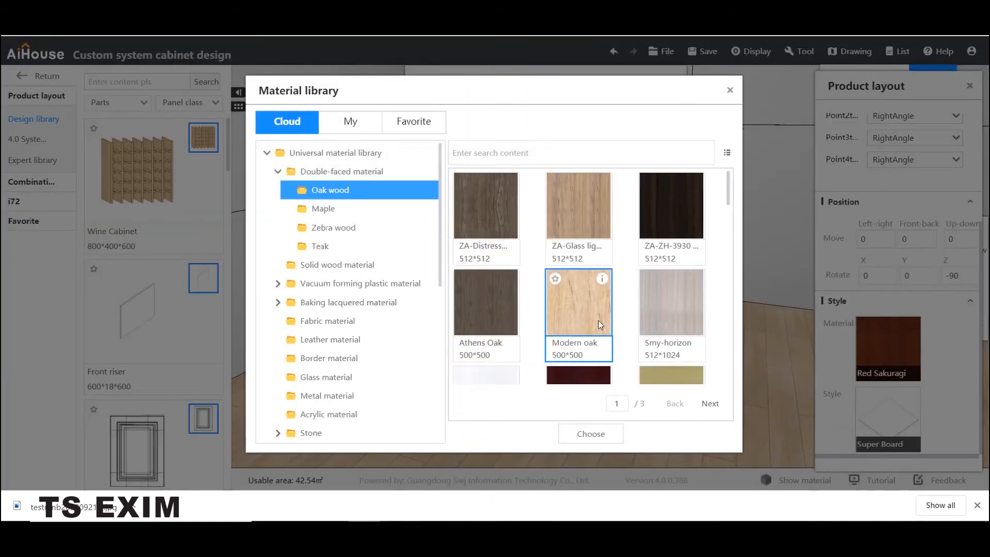
scroll(598, 320, down, 5)
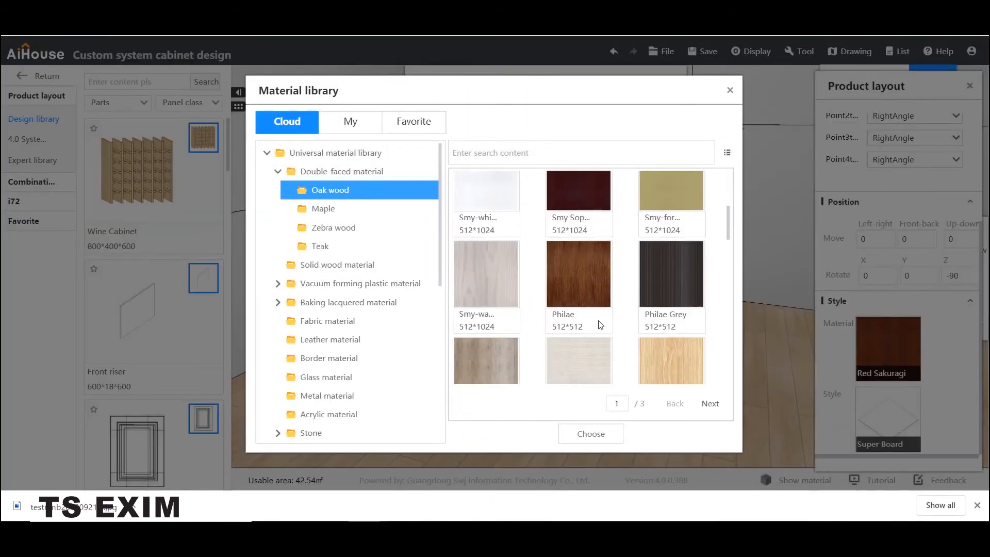
click(593, 434)
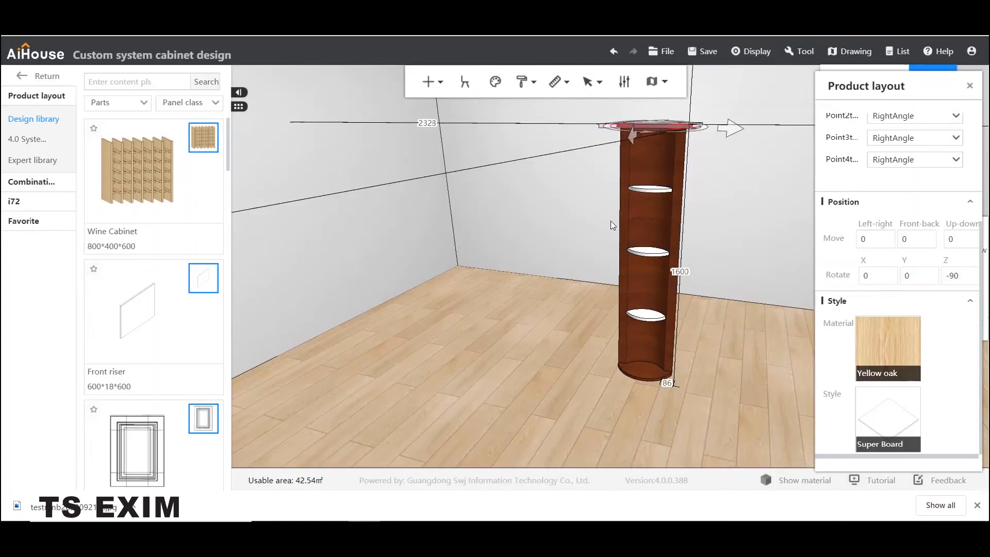
Copy the top board's Yellow oak material onto the curved back panel and the base with the Material painter
right_click(675, 125)
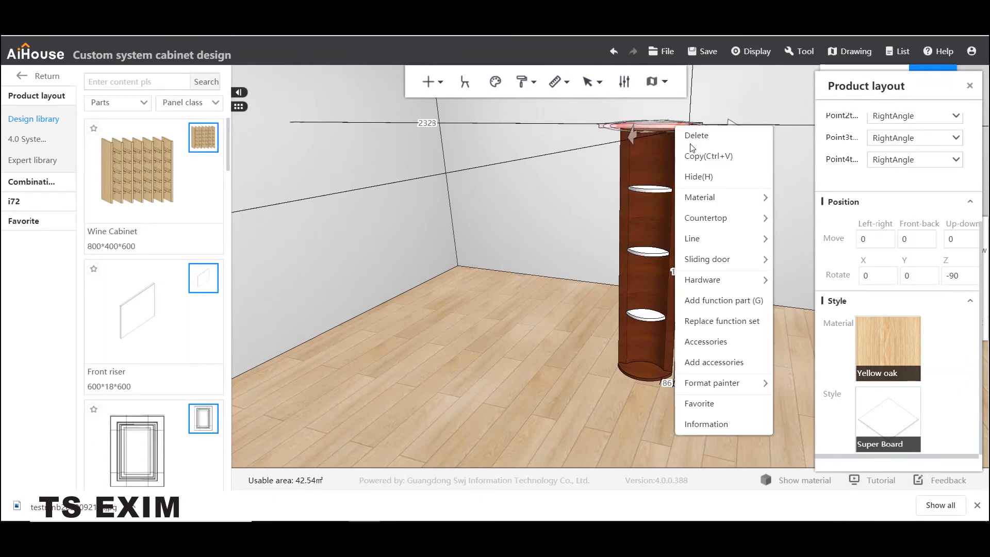
mouse_move(725, 393)
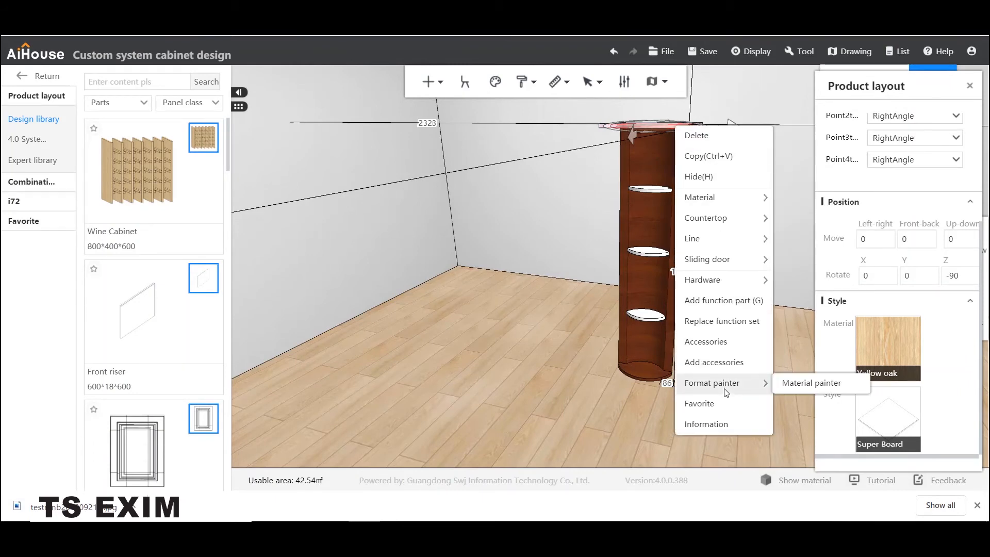
click(785, 385)
click(665, 361)
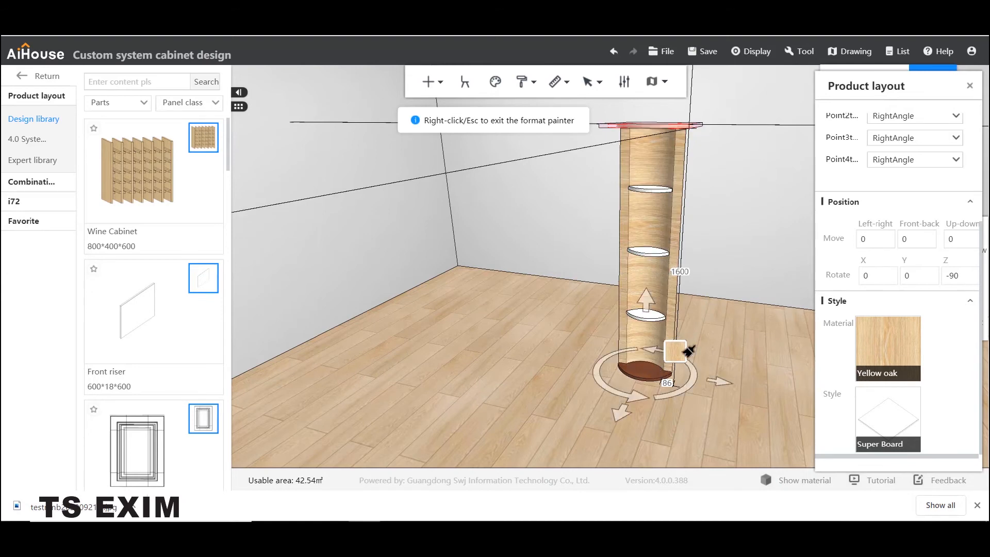
right_click(715, 315)
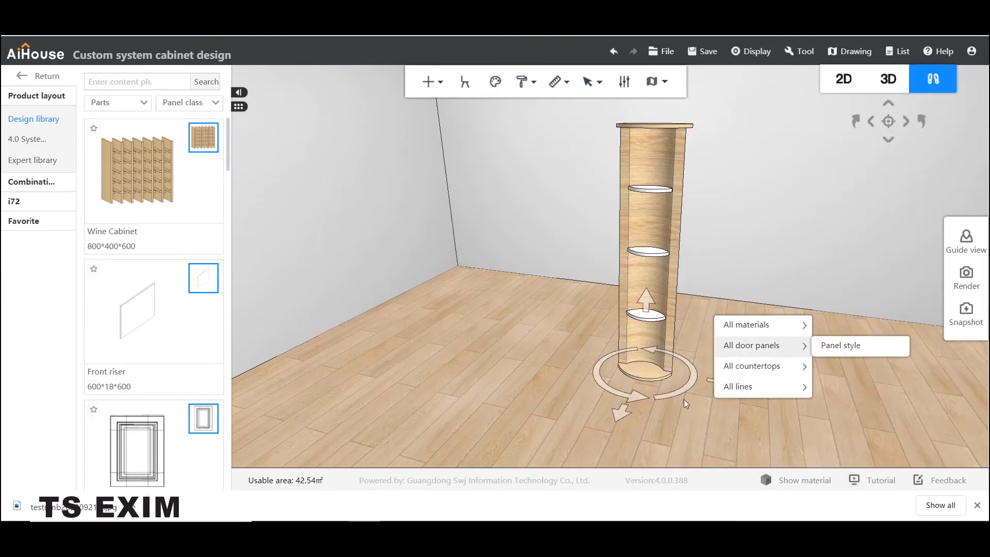
click(543, 383)
Place a new 500*600*20 Super Board on the floor beside the cabinet and enter board selection mode for it
drag(534, 361, 806, 382)
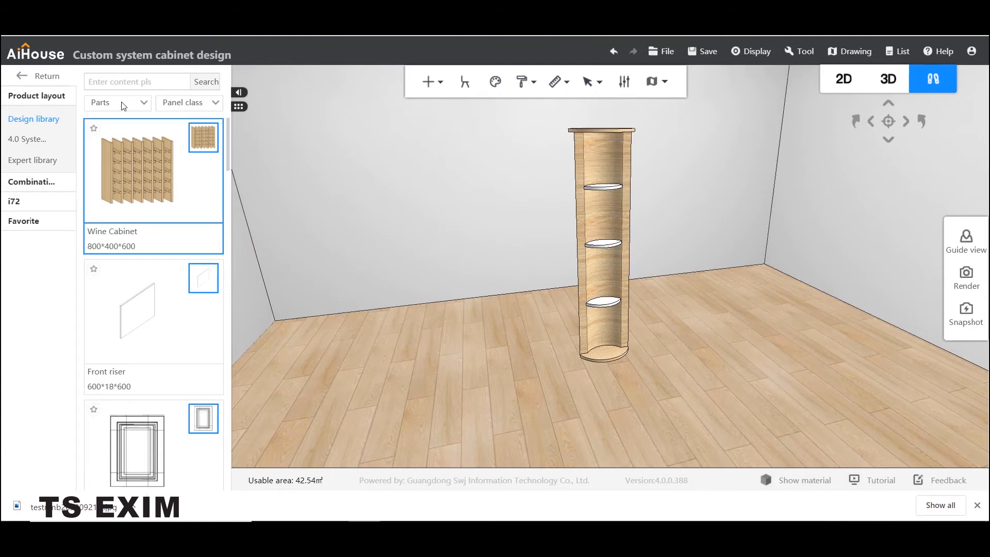
scroll(145, 344, down, 10)
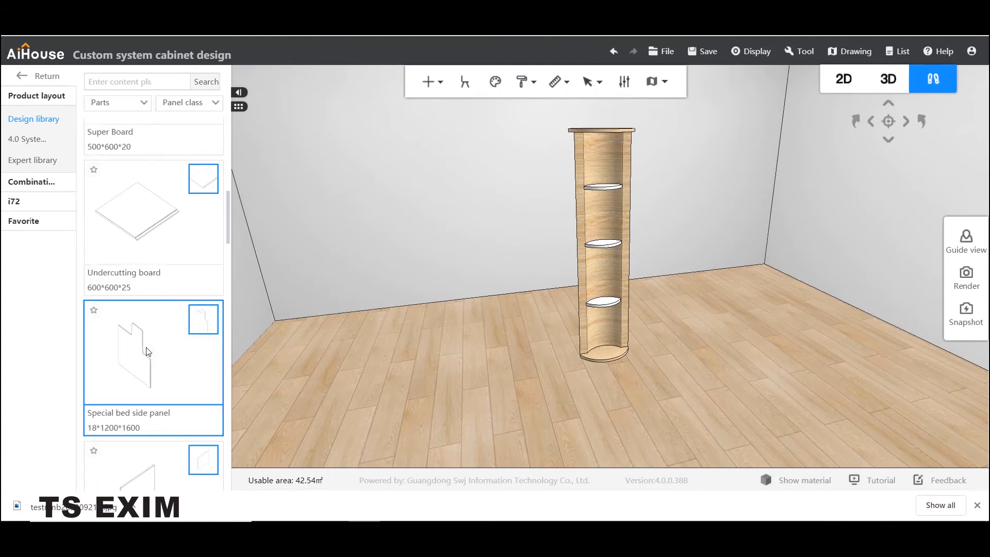
scroll(153, 323, down, 1)
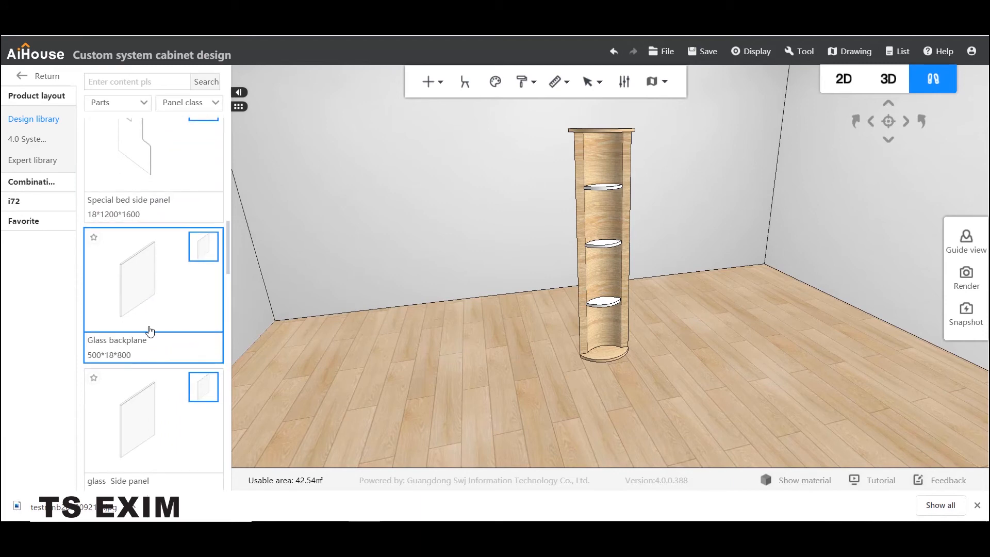
scroll(138, 321, down, 10)
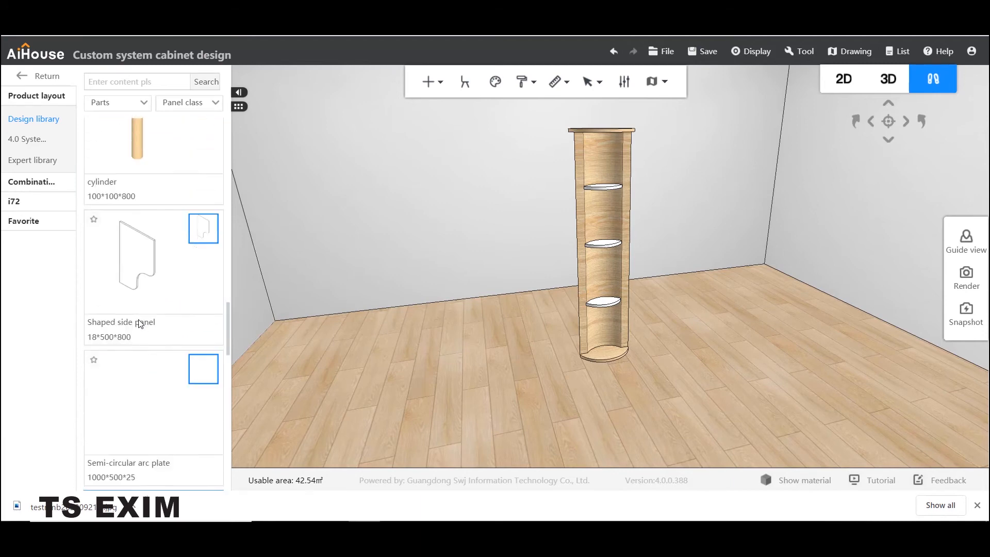
scroll(147, 242, up, 5)
scroll(148, 241, up, 10)
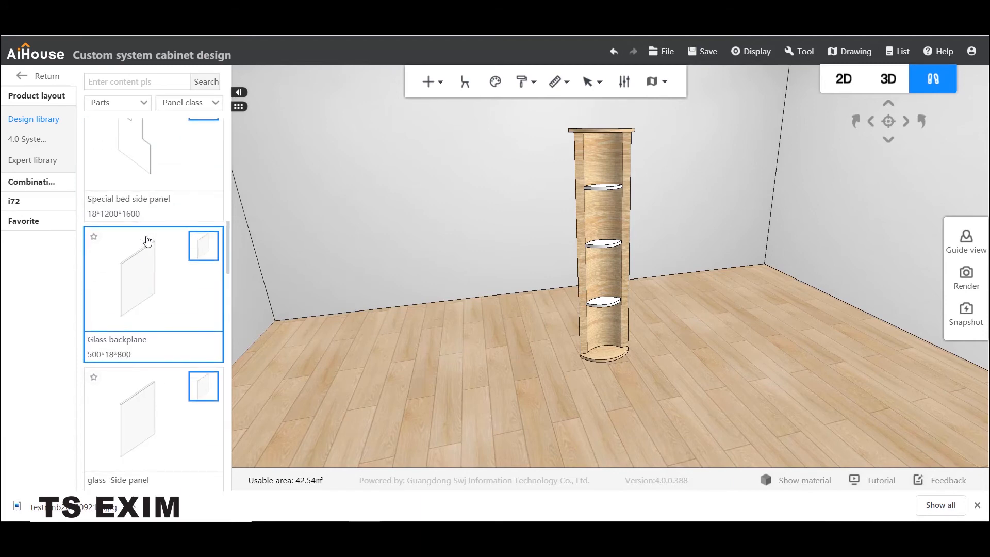
click(148, 242)
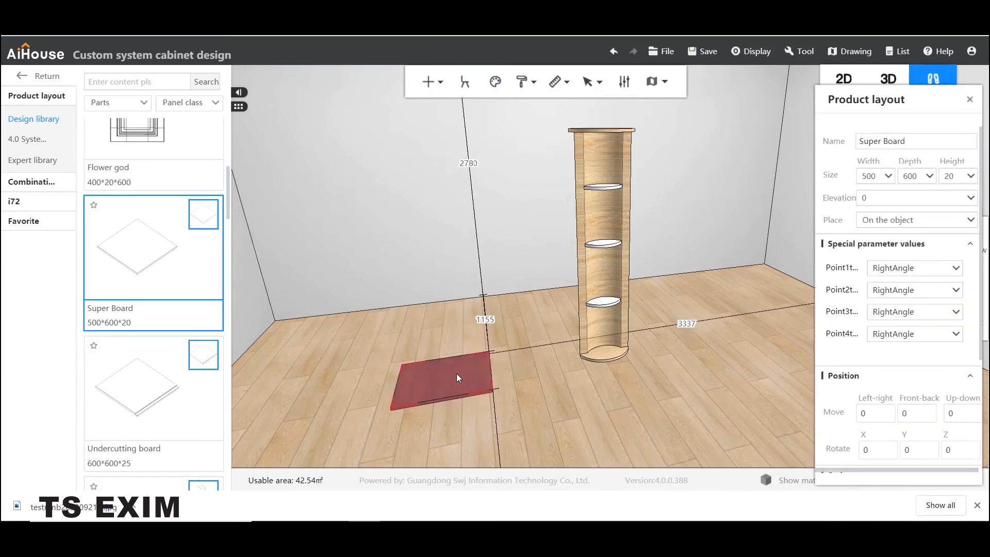
click(459, 377)
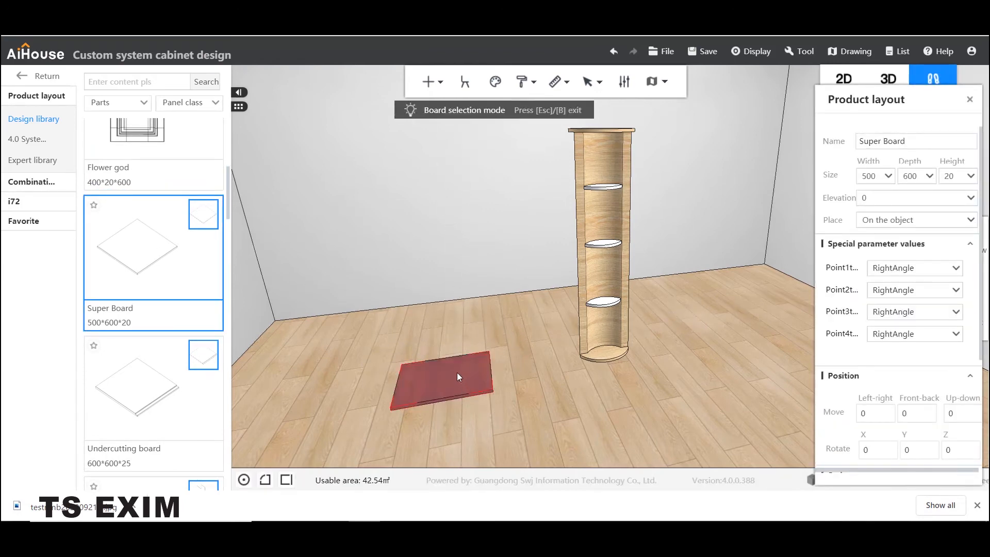
Reshape the new Super Board by importing glass door.dxf in panel point editing, and save and exit the editor
right_click(457, 372)
mouse_move(480, 412)
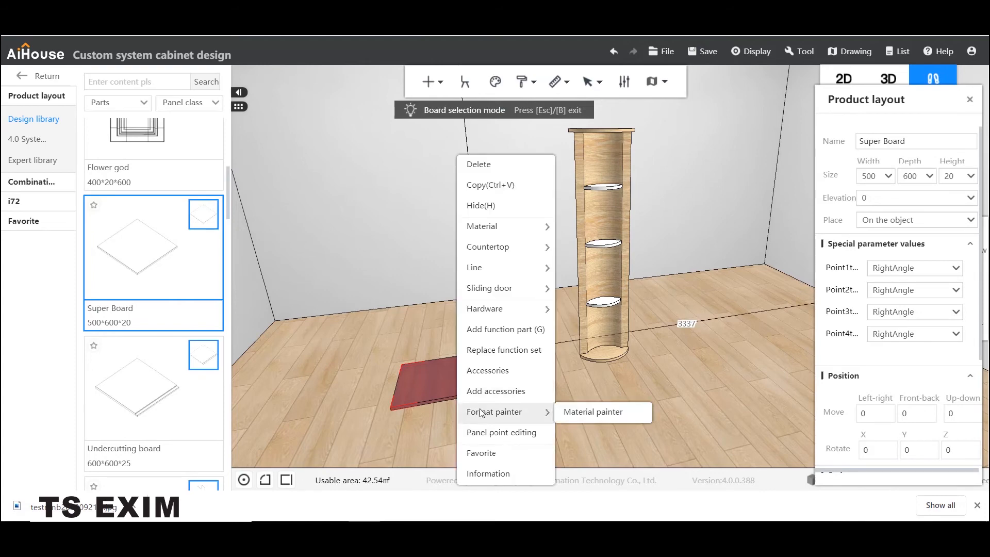
click(495, 434)
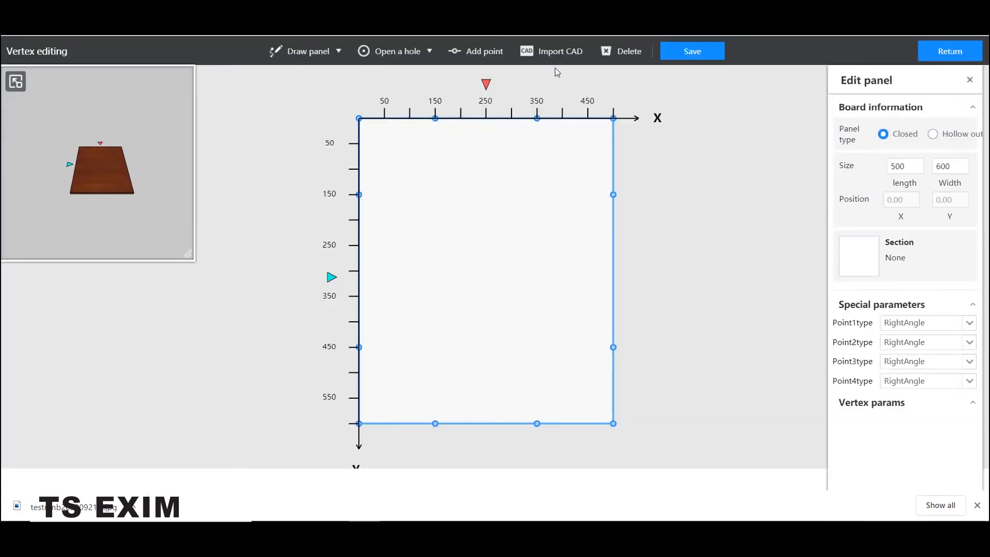
click(551, 51)
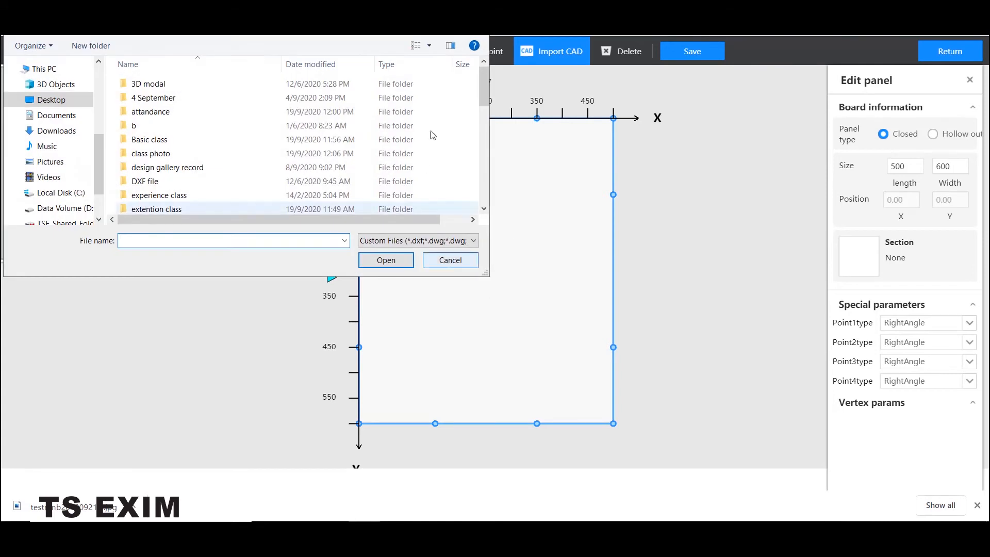
drag(481, 91, 492, 228)
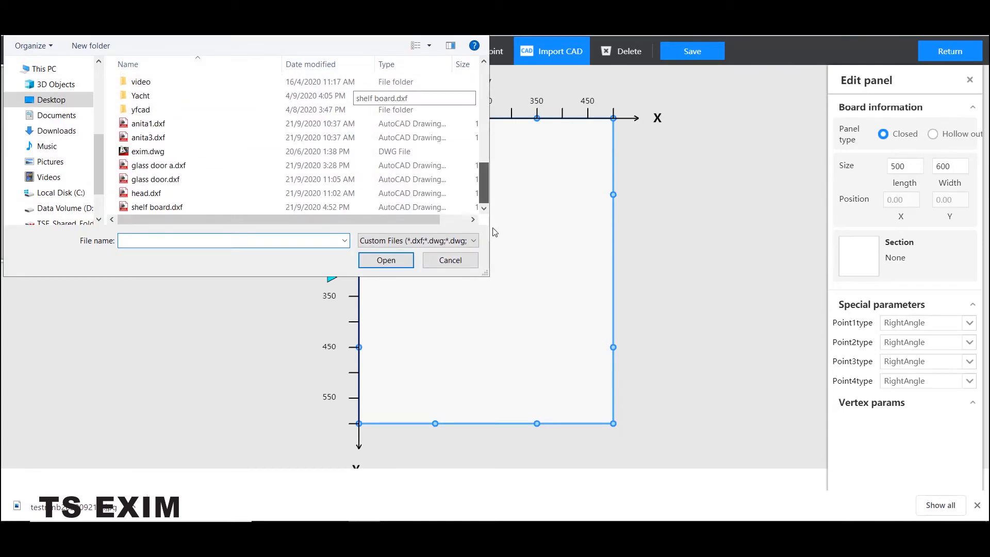
click(182, 180)
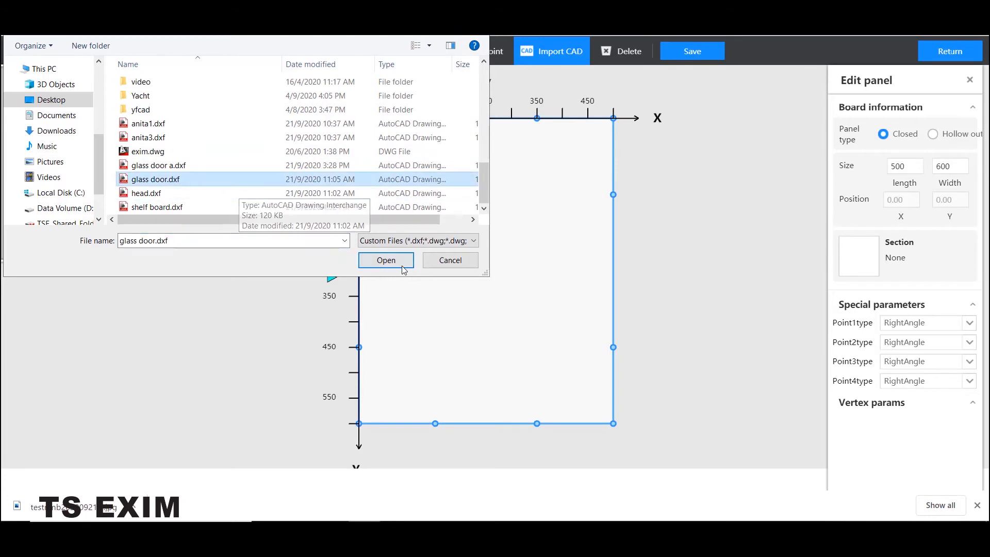
click(386, 260)
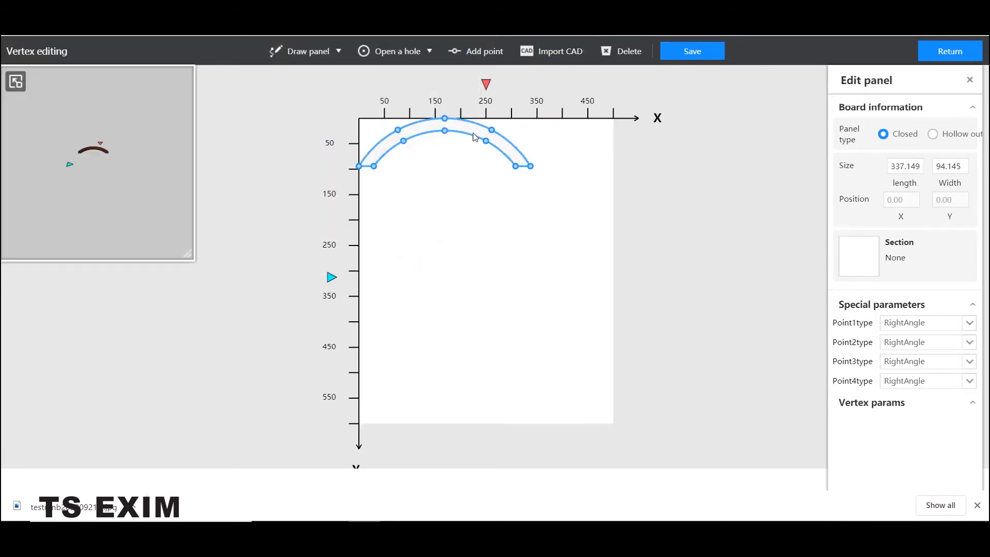
click(691, 51)
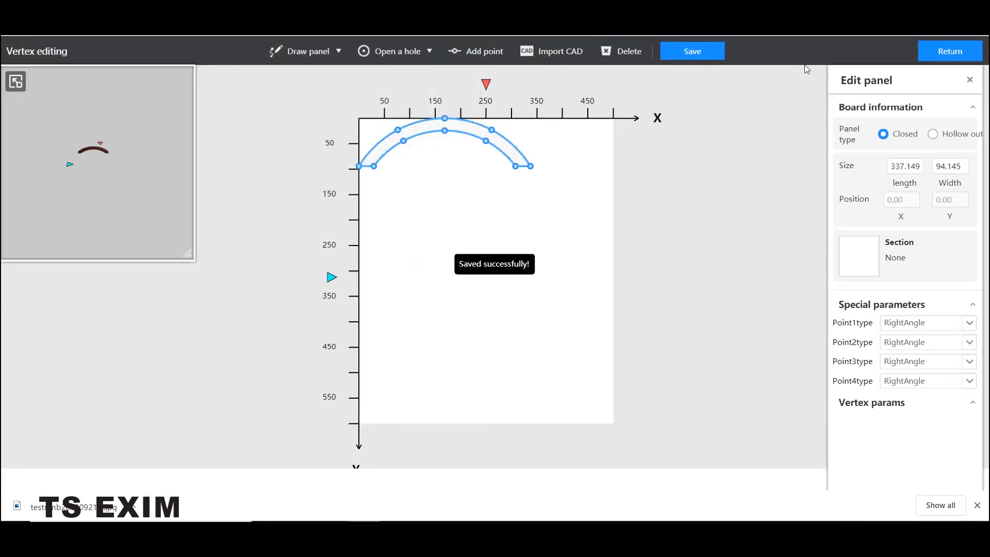
click(950, 51)
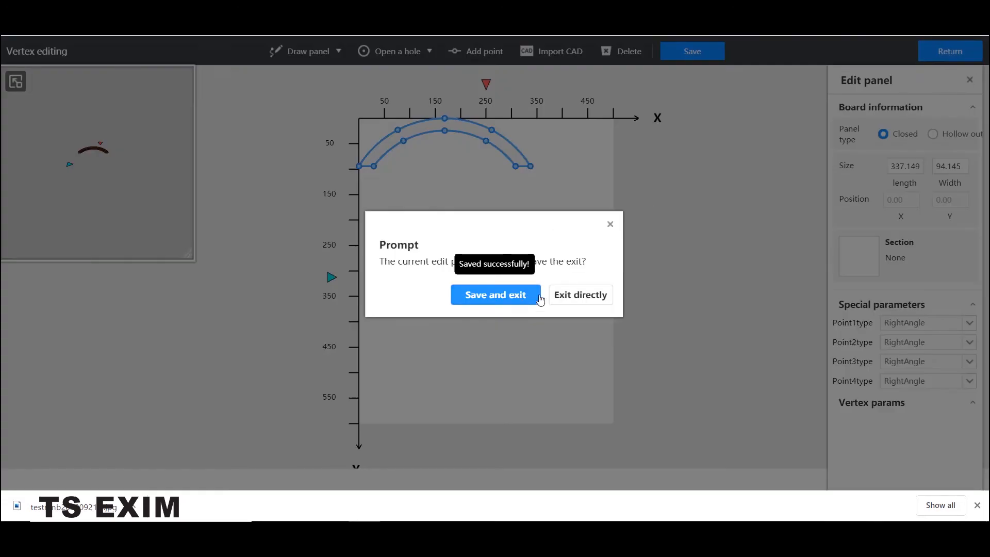
click(522, 298)
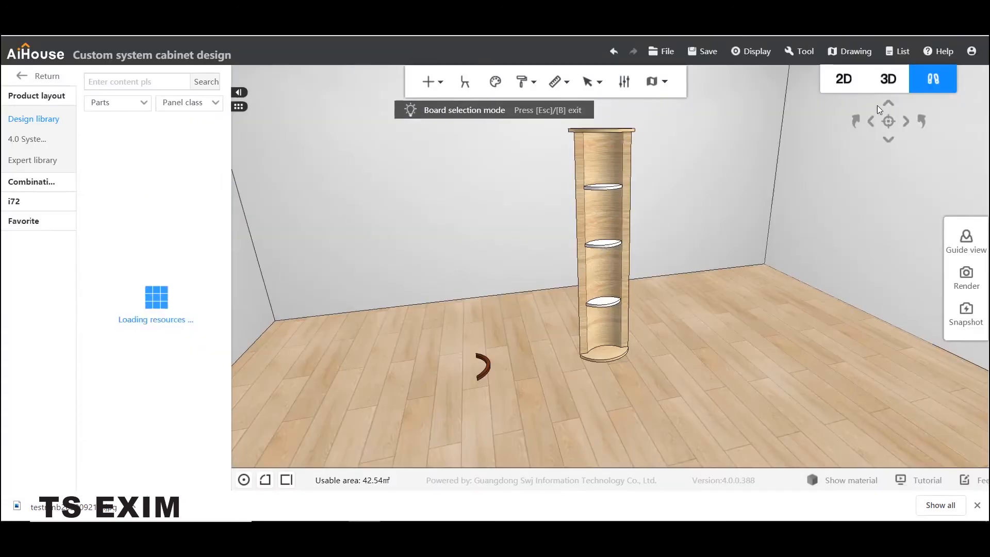
Set the curved door board's height to 800
click(487, 369)
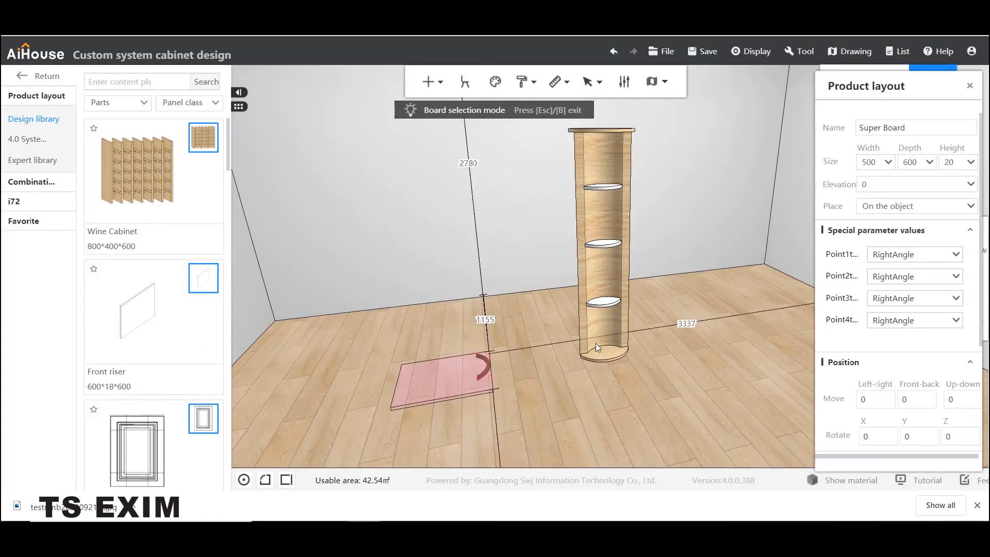
click(948, 164)
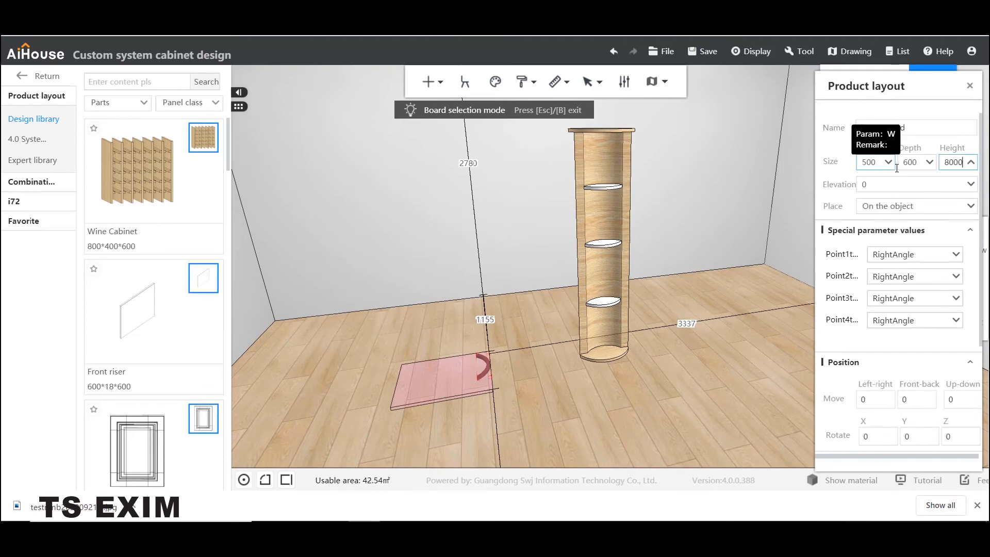
key(Return)
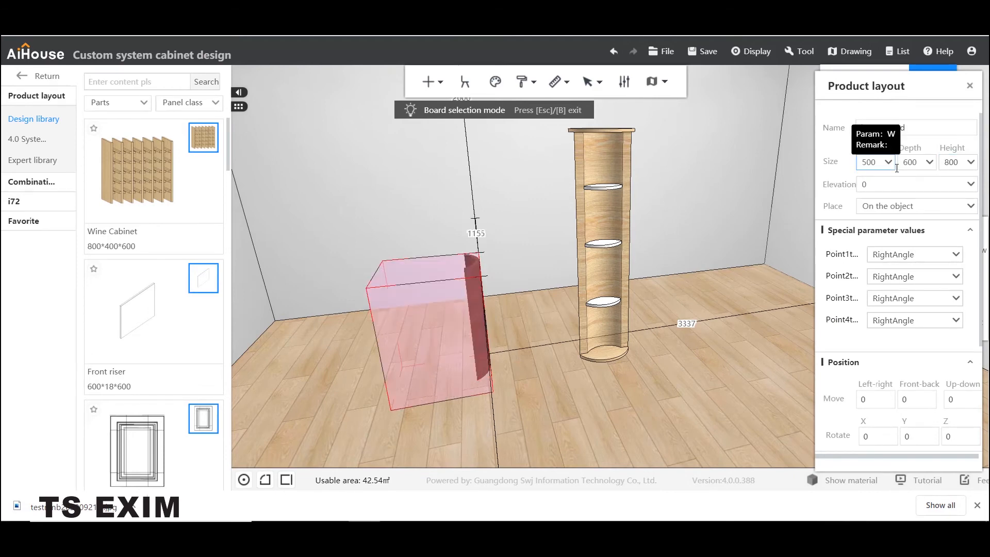
Check the cabinet's curved back panel height, set the curved door board's height to 1600, and leave board selection mode
click(627, 157)
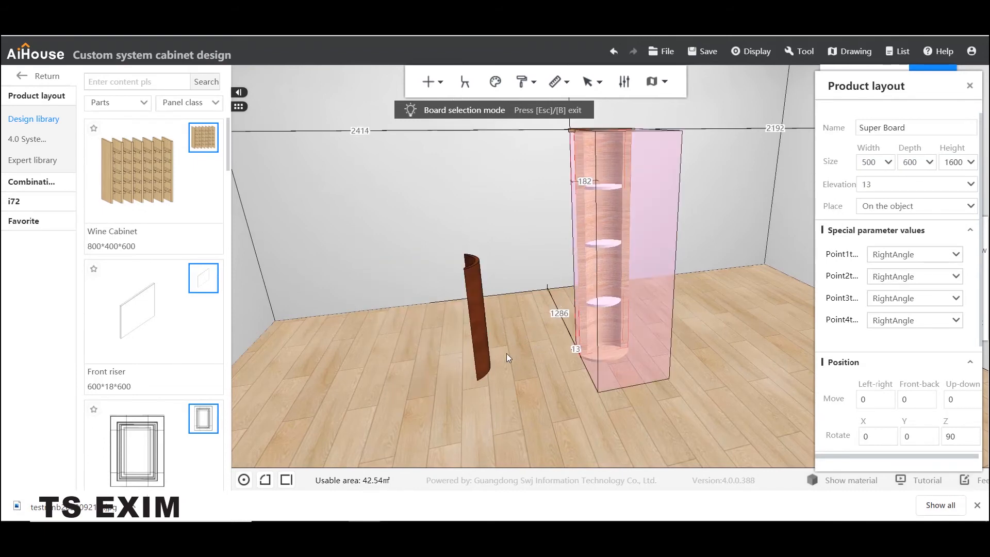
click(483, 333)
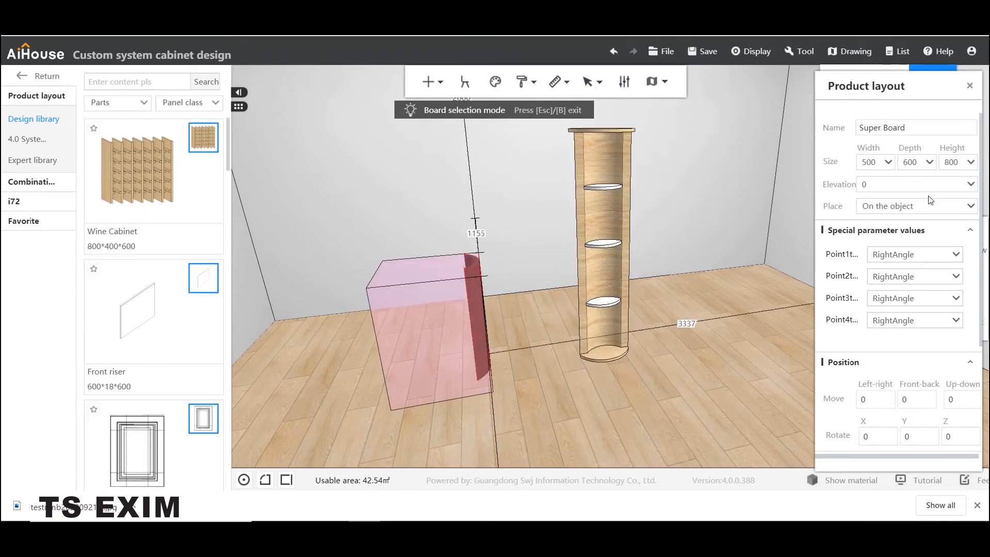
click(956, 162)
key(Return)
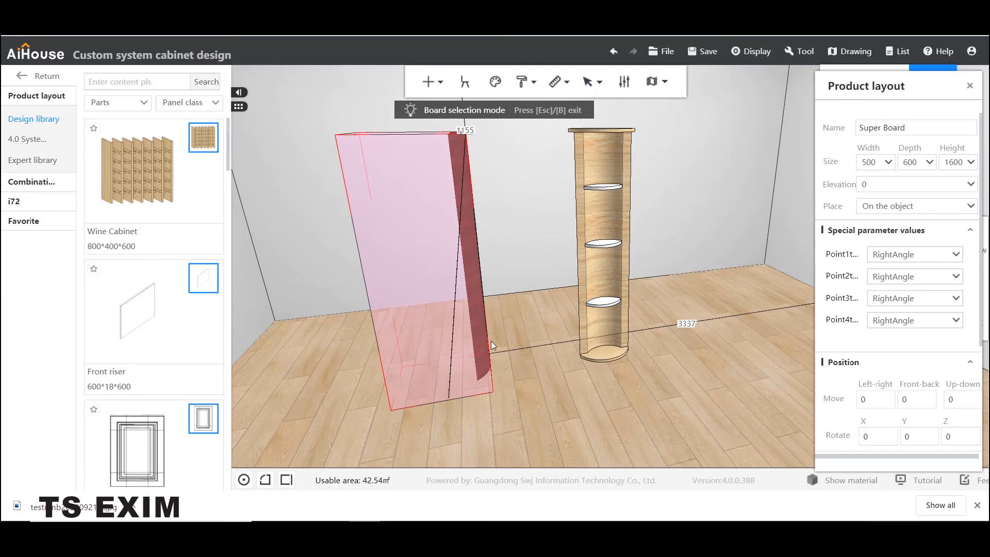
key(Escape)
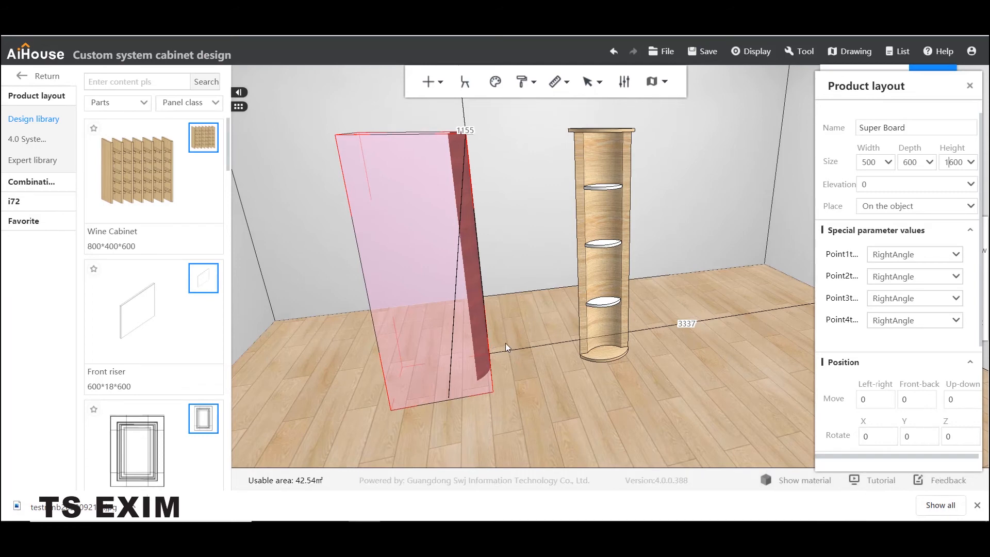
Rotate the curved door board to -90 about Z and move it against the open front of the shelf cabinet
text(z)
right_drag(486, 355, 480, 359)
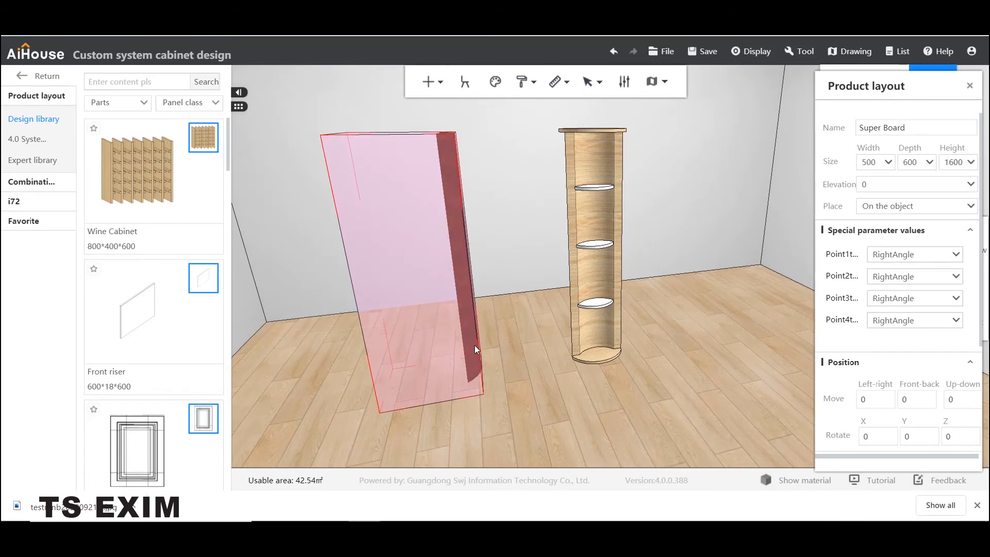
click(475, 344)
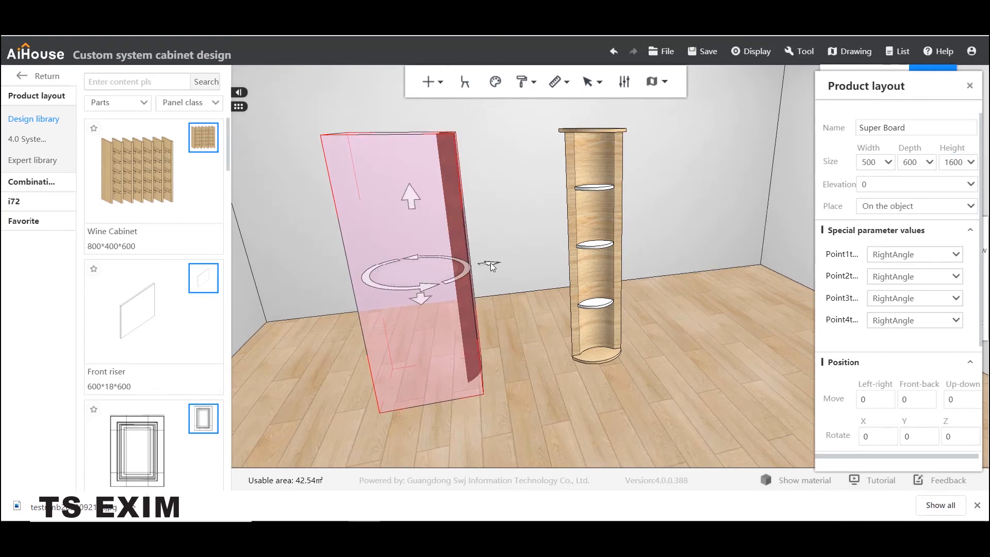
drag(489, 263, 514, 258)
click(609, 262)
drag(615, 280, 597, 270)
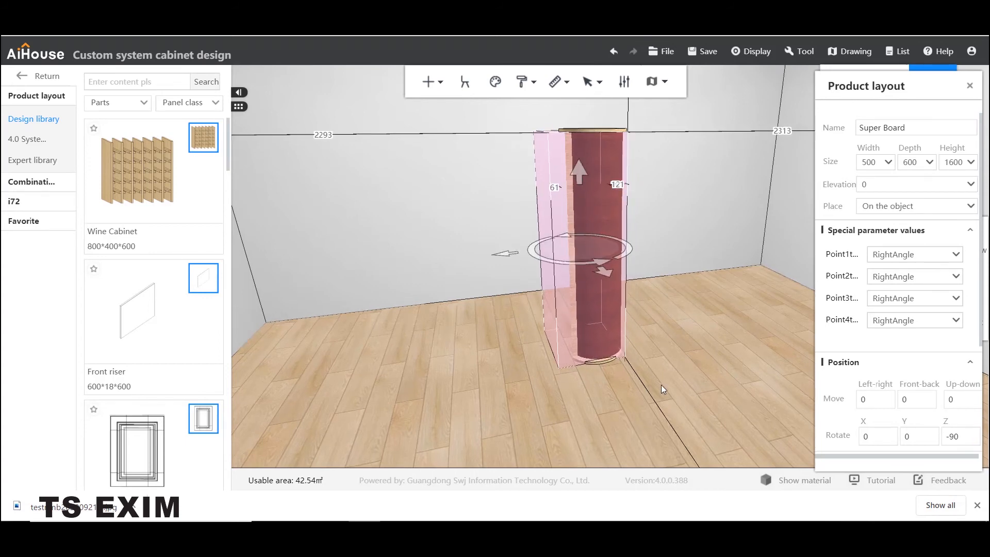
drag(661, 385, 577, 295)
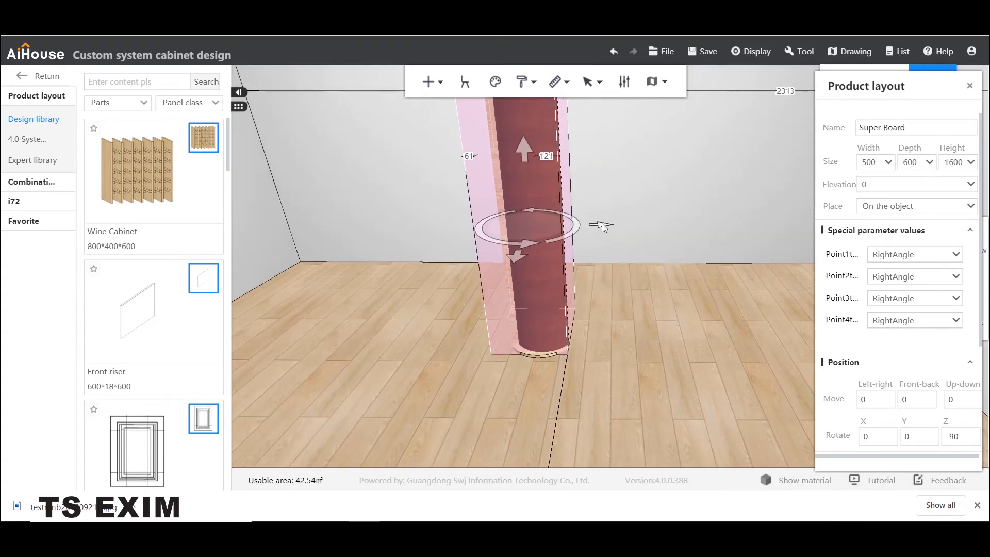
drag(604, 230, 596, 225)
drag(620, 326, 689, 234)
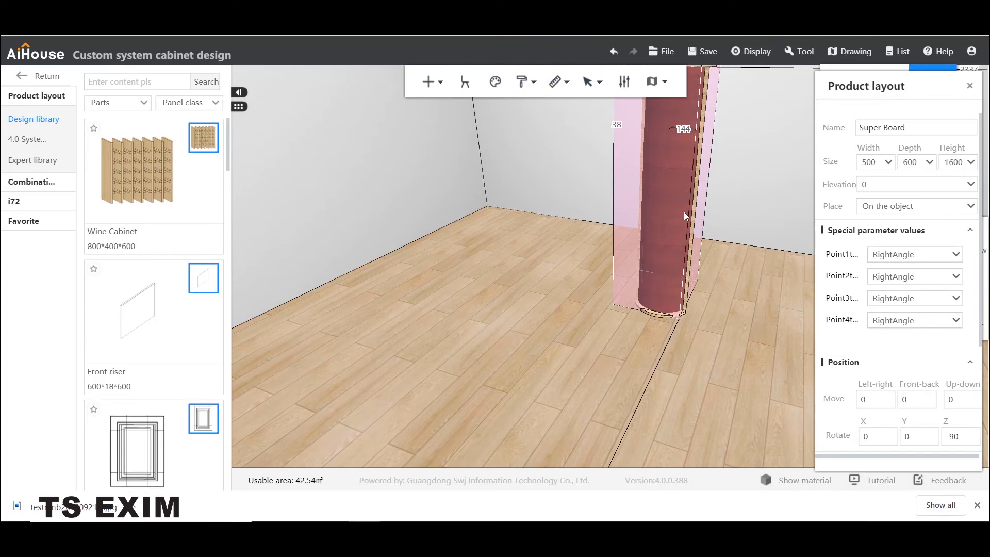
Slide the curved door board aside and copy the middle shelf's glass material onto it with the Material painter
click(670, 207)
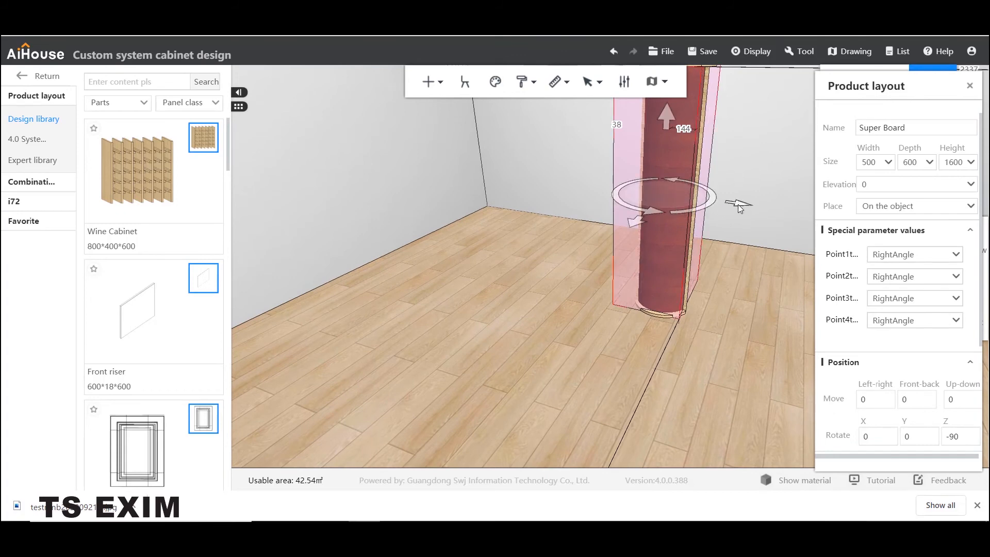
drag(738, 204, 684, 205)
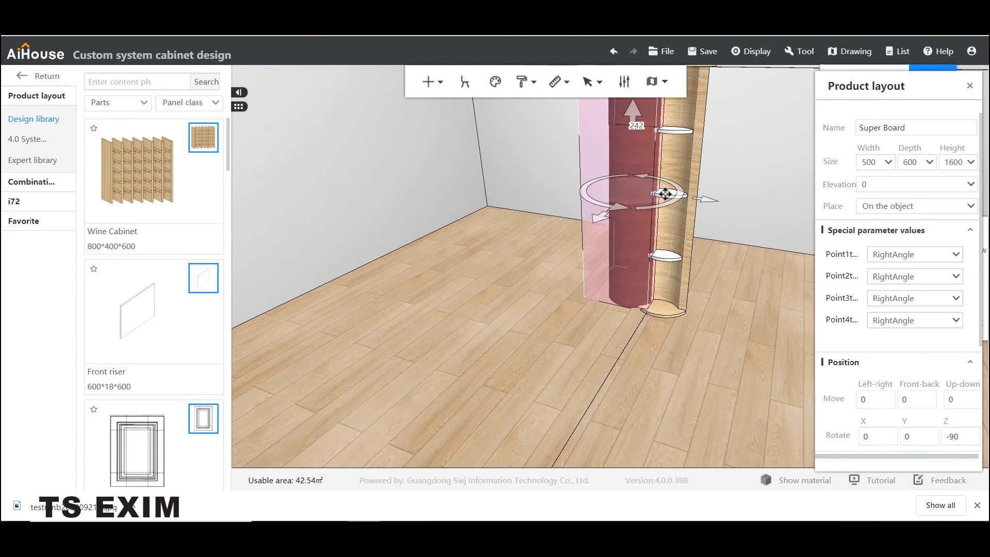
click(673, 196)
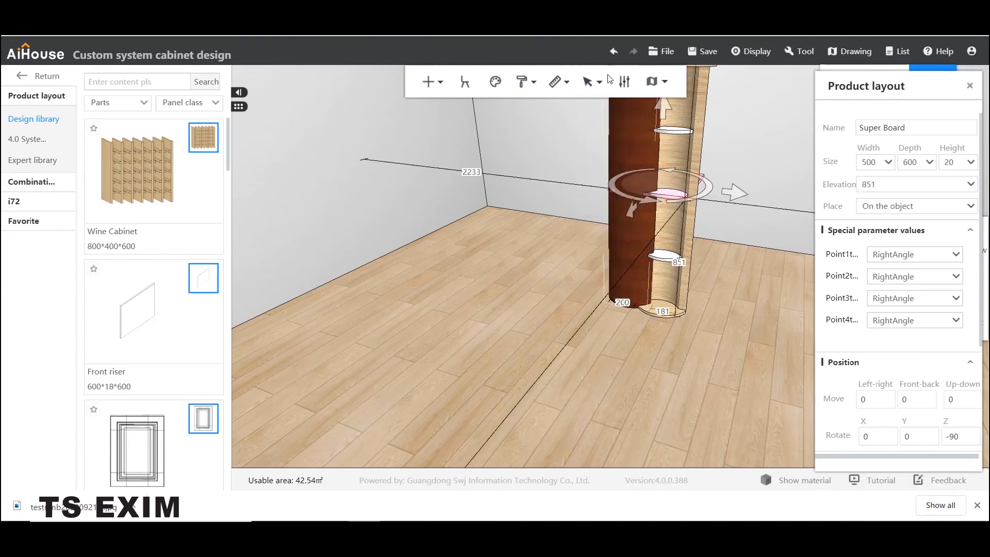
right_click(670, 195)
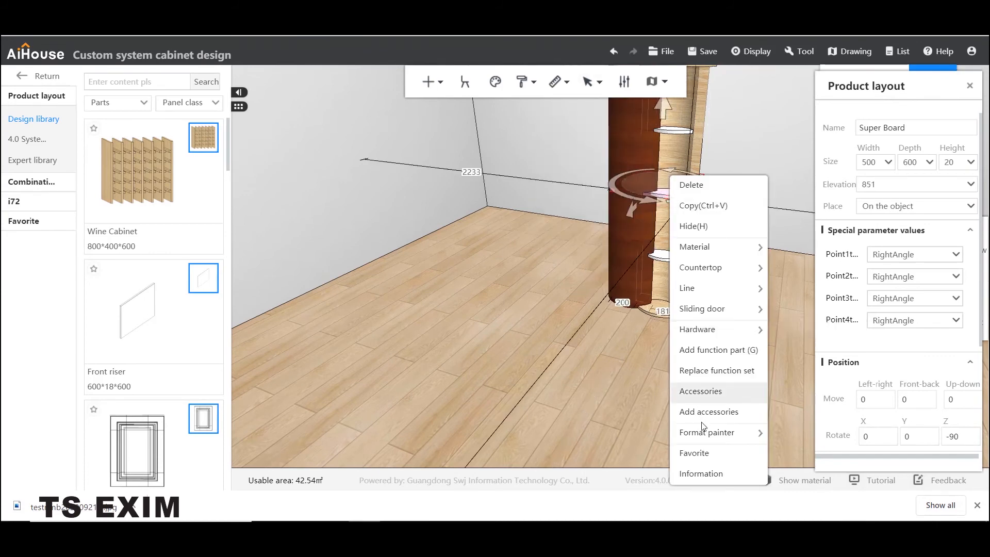
mouse_move(742, 432)
click(804, 432)
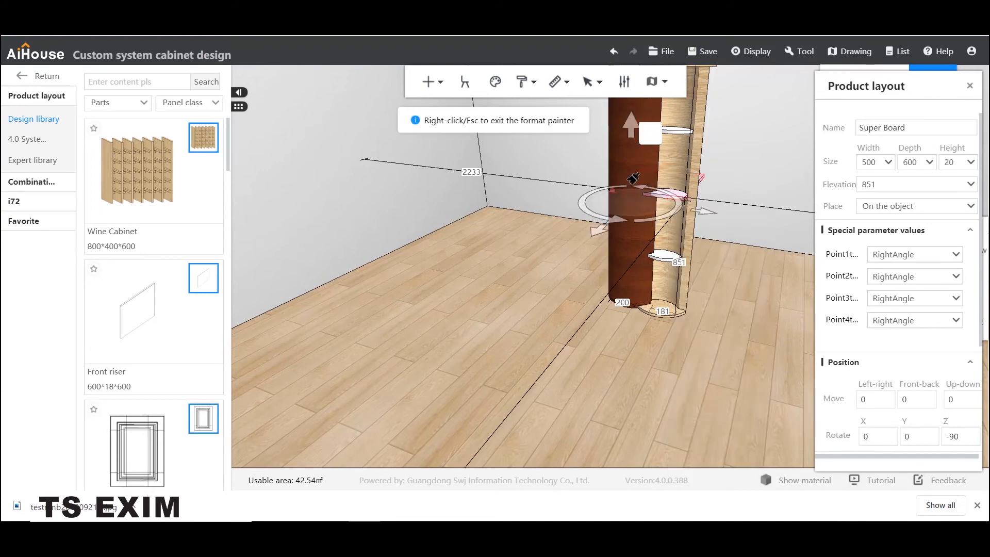
right_click(521, 287)
right_click(517, 287)
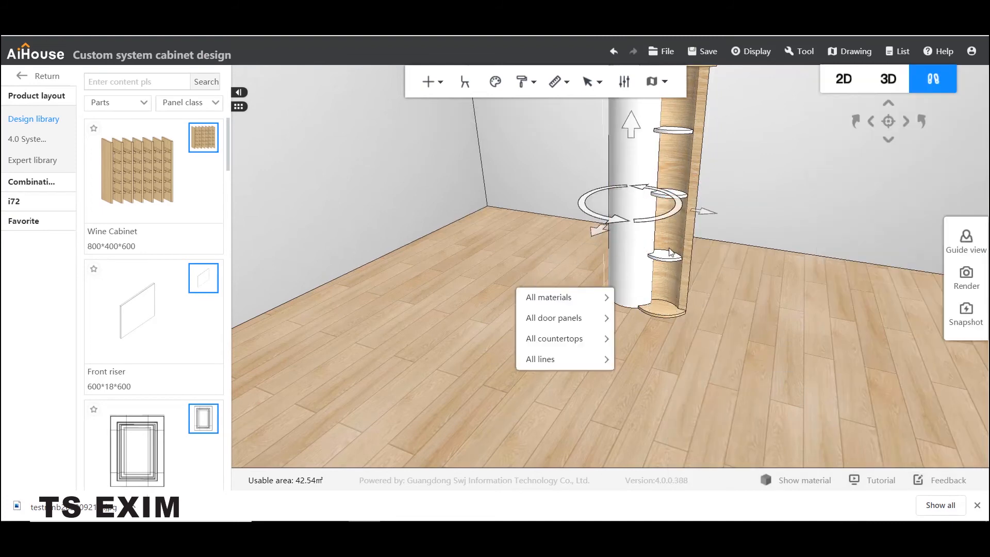
Slide the glass door board back over the cabinet opening and fine-tune its sideways position between the side edges
drag(708, 214, 745, 232)
scroll(755, 236, down, 3)
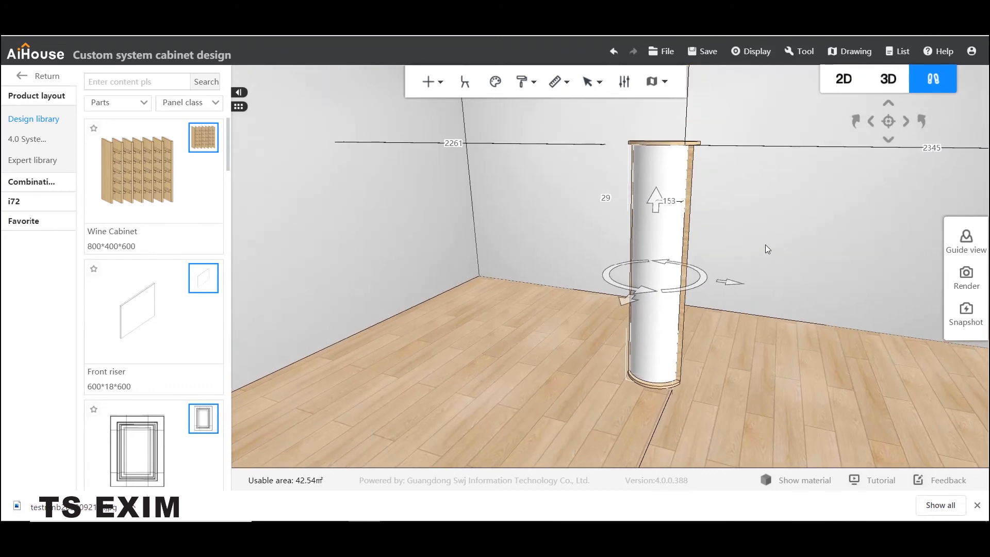
drag(793, 313, 578, 391)
click(558, 369)
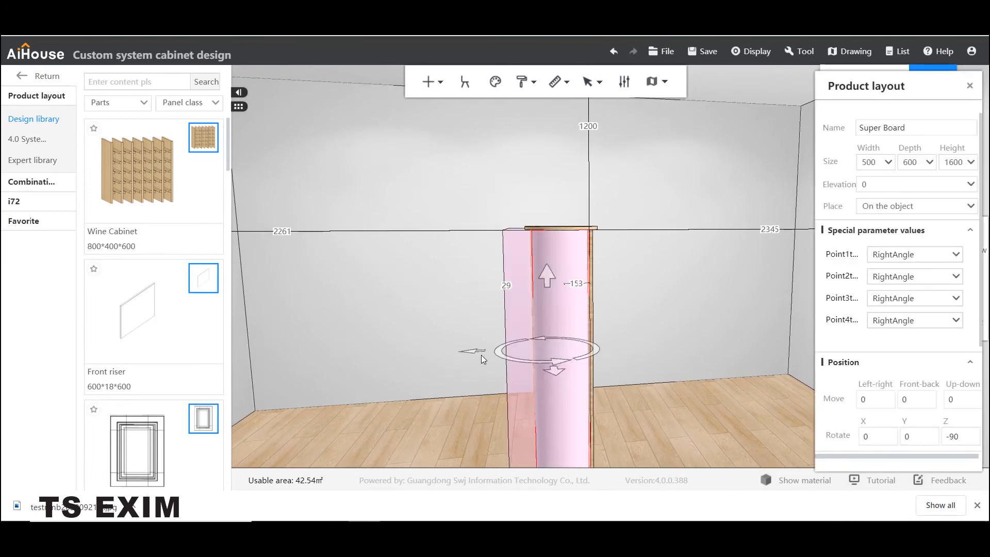
right_drag(473, 349, 481, 350)
click(573, 332)
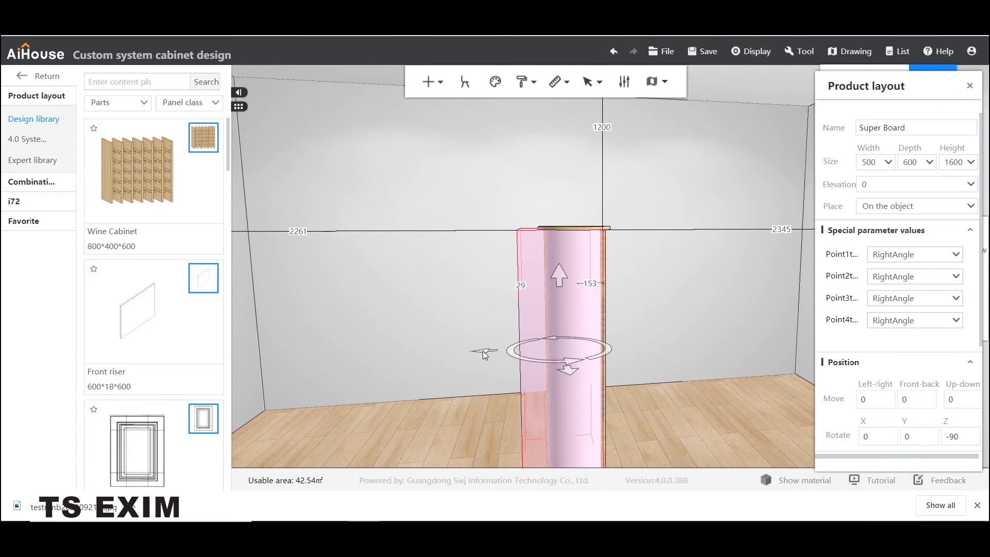
drag(482, 351, 484, 351)
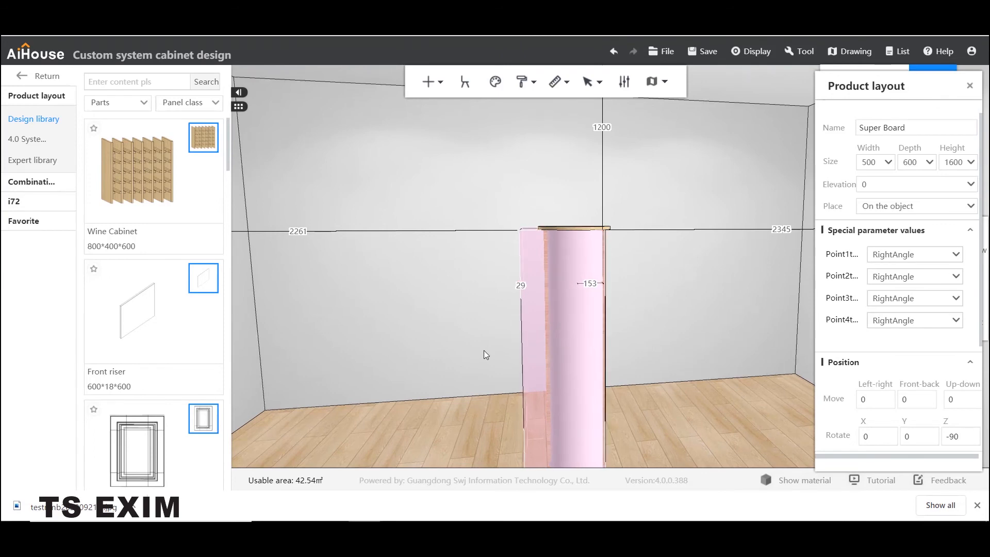
drag(484, 351, 487, 351)
scroll(742, 382, down, 3)
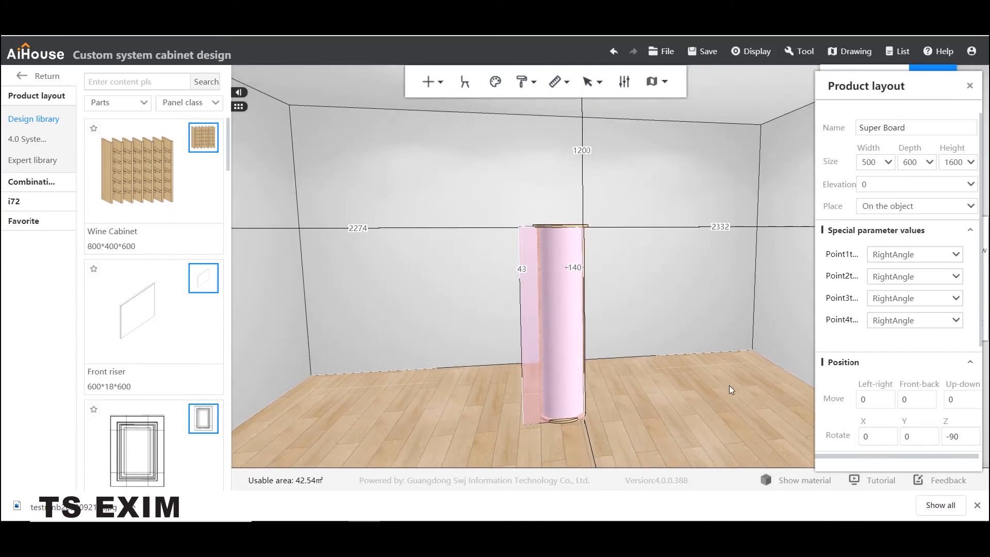
click(729, 385)
drag(779, 392, 740, 394)
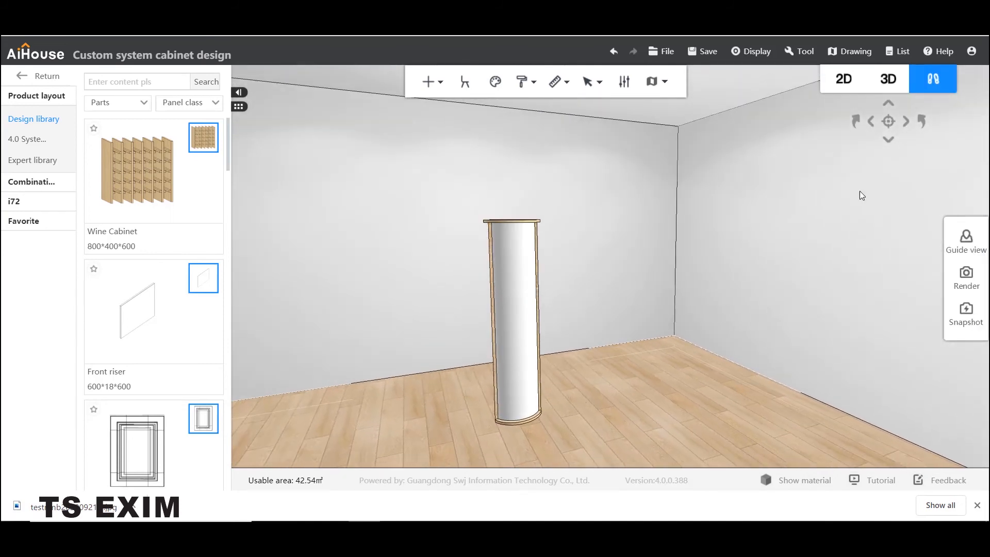
Switch to the 2D floor plan and exit the custom system cabinet design to the Custom categories
click(844, 80)
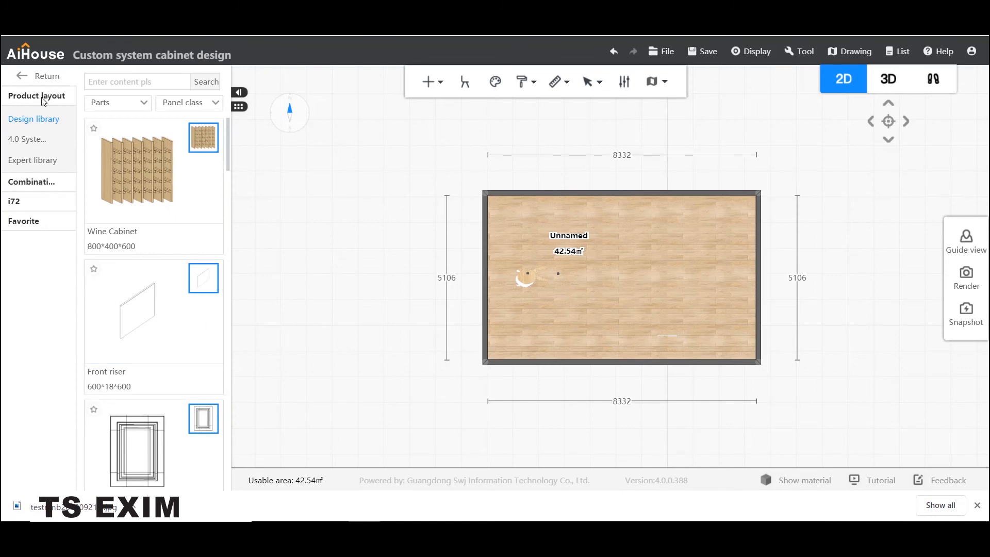
click(39, 77)
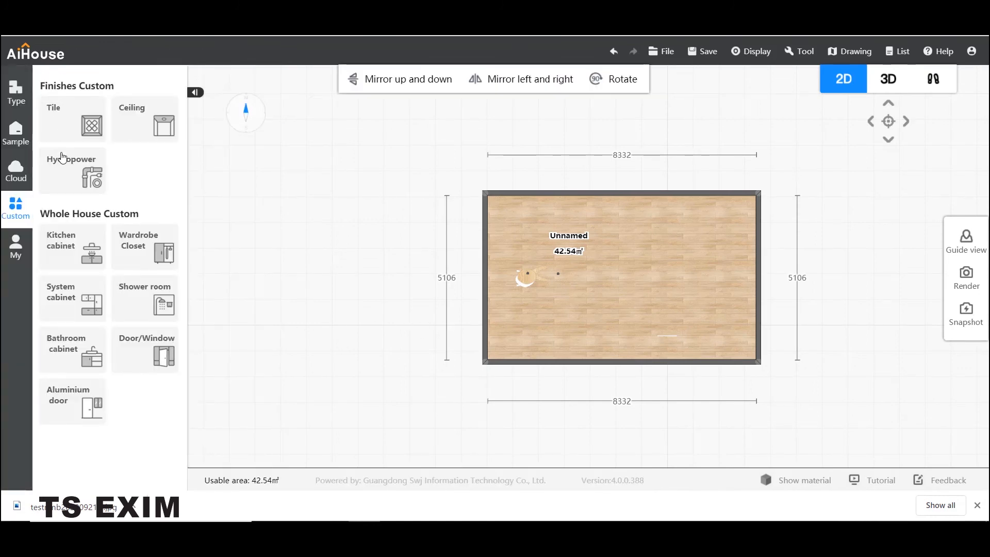
Place the first Solid wood sliding door from the public Doors category in the upper wall of the room
click(13, 174)
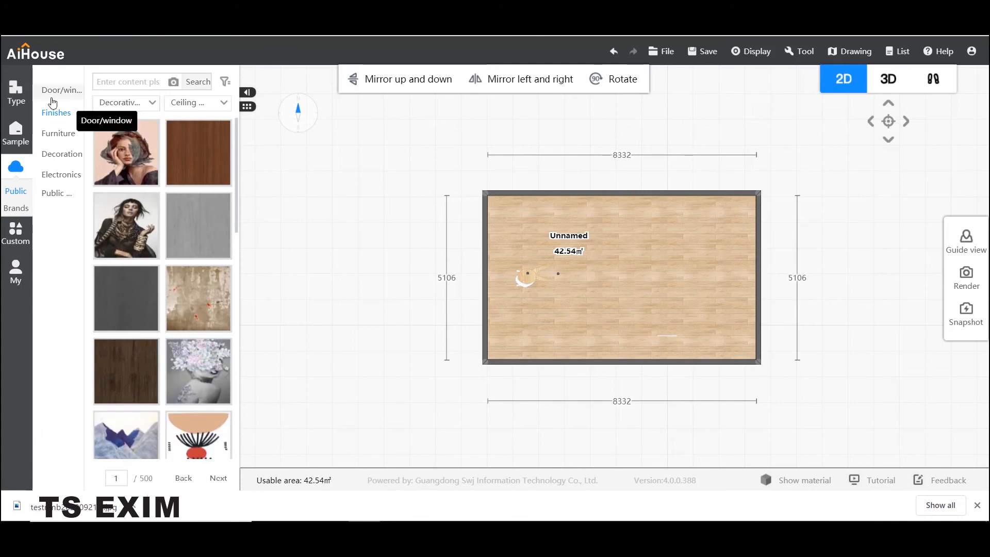
click(53, 97)
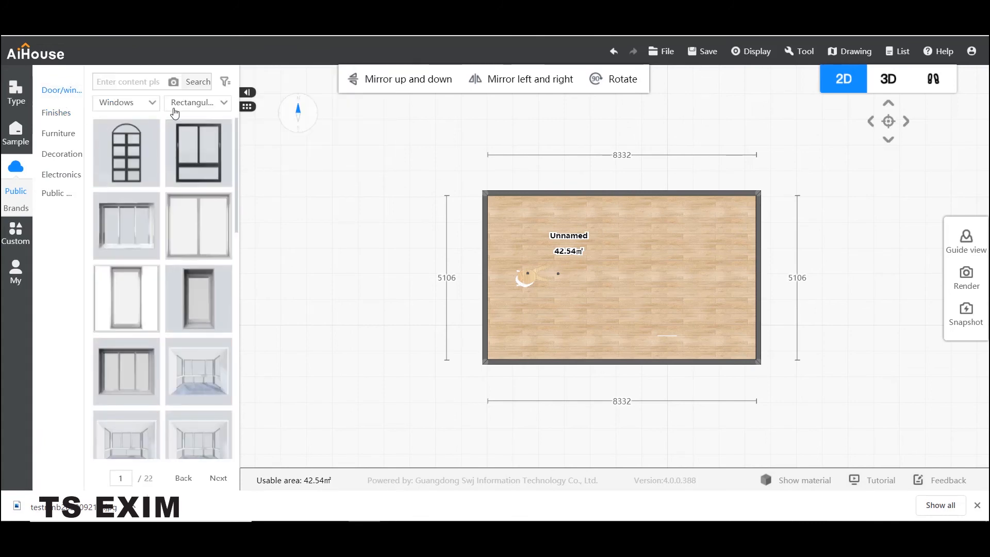
click(148, 103)
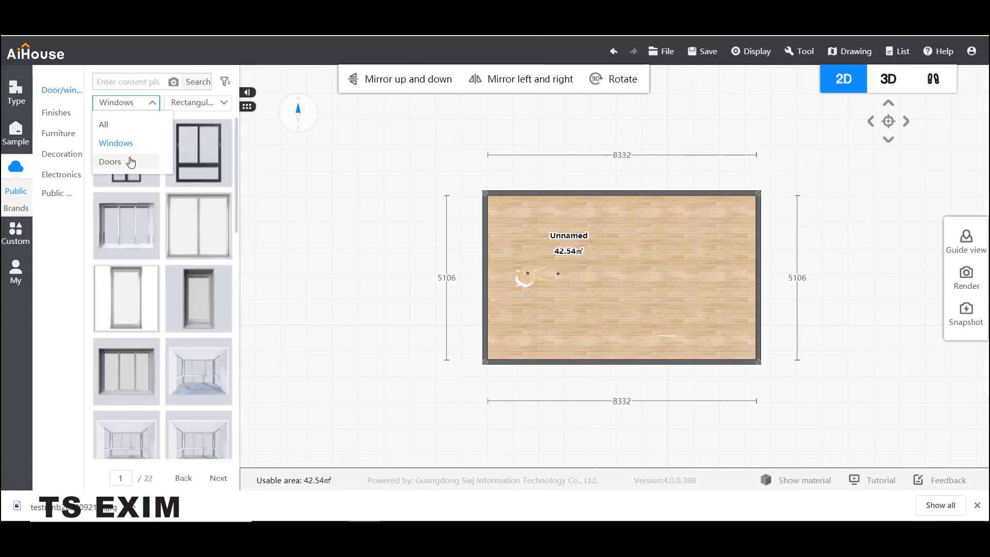
click(130, 162)
click(201, 102)
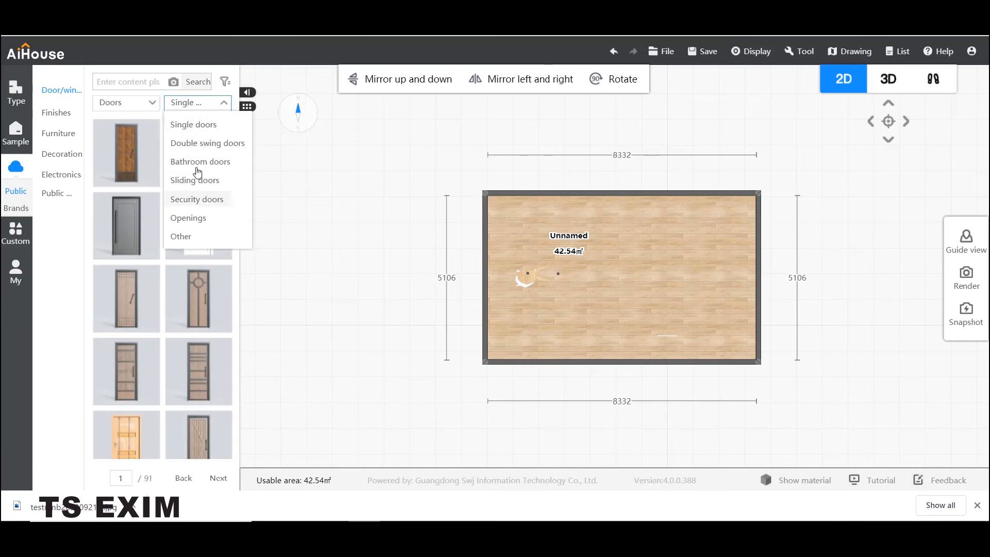
click(196, 181)
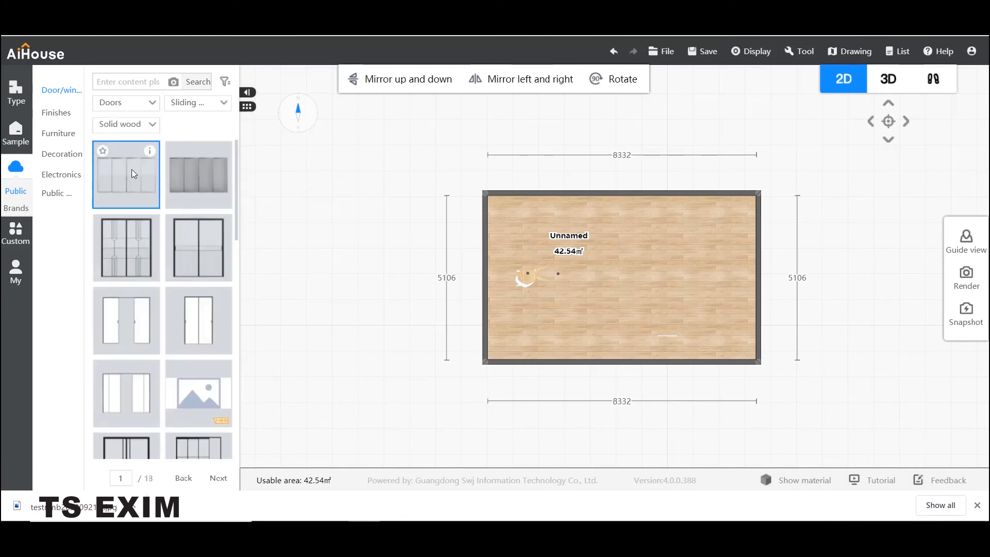
drag(132, 169, 574, 197)
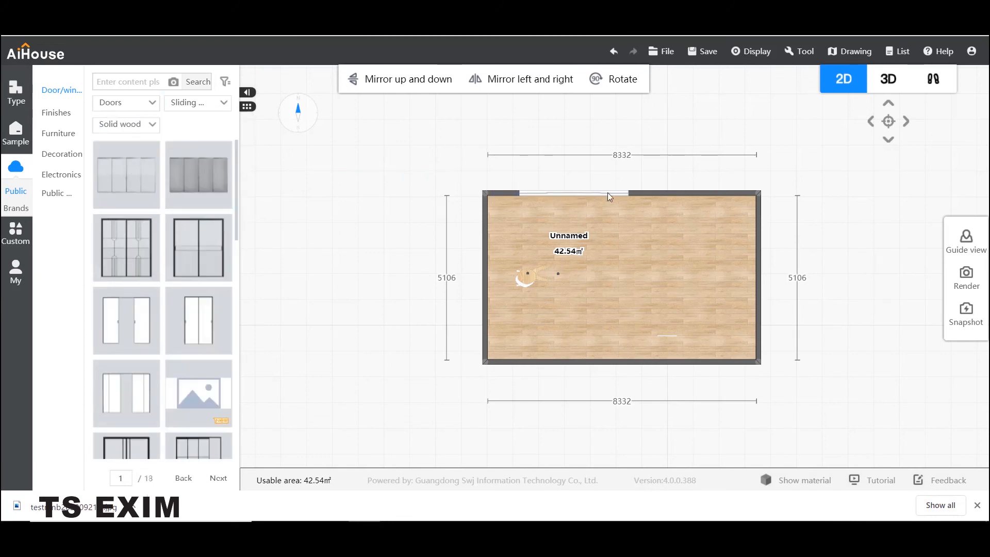
Check the sliding door in the walkthrough view and move it in the floor plan to the room's left wall
click(927, 85)
right_drag(731, 308, 619, 351)
right_drag(690, 318, 609, 168)
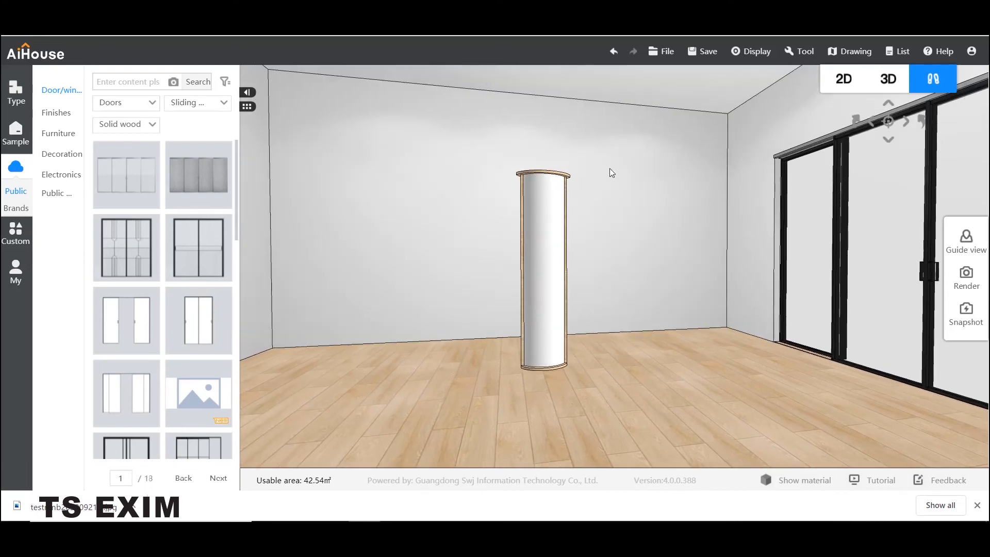
click(830, 81)
drag(558, 194, 484, 270)
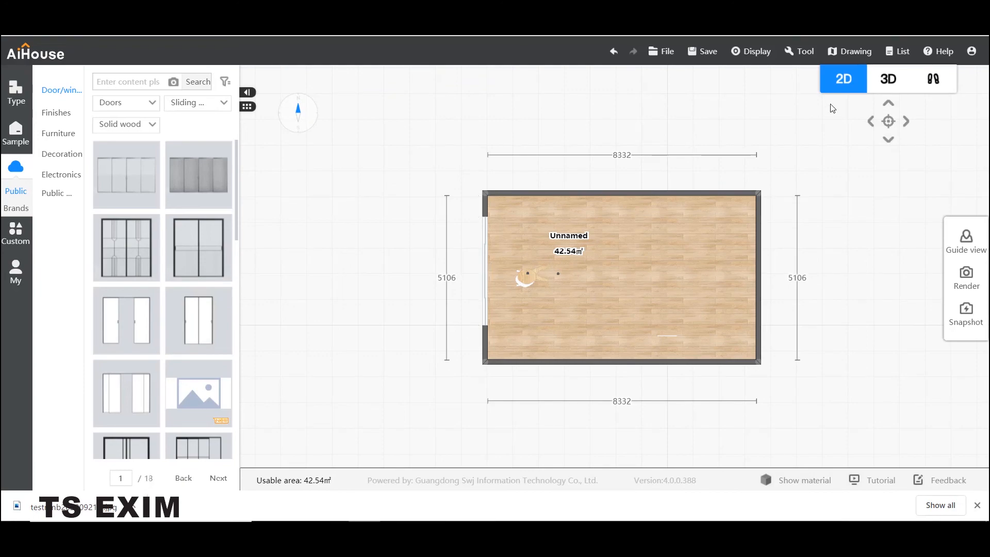
Frame the walkthrough view so the curved cabinet stands in front of the sliding door
click(932, 80)
right_drag(759, 278, 642, 320)
drag(765, 315, 724, 379)
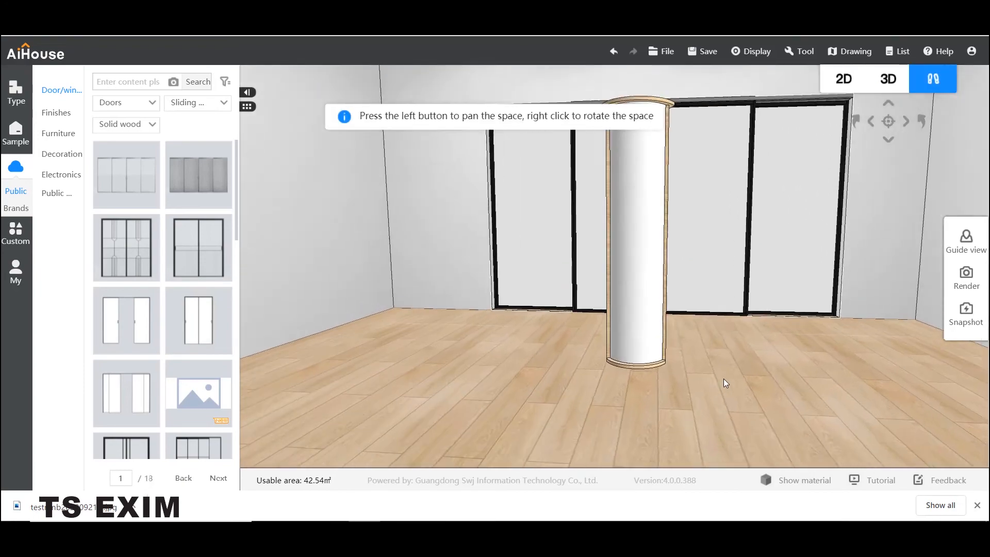
right_drag(724, 379, 749, 358)
drag(750, 359, 733, 357)
right_drag(733, 357, 725, 351)
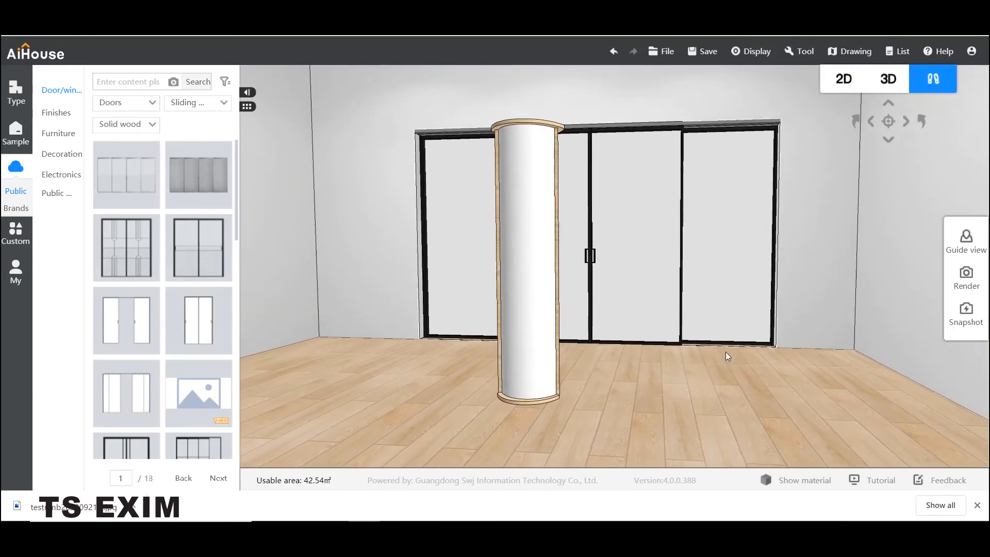
Start a new render and save the scheme as testnmbc with the customer's name filled in
click(965, 278)
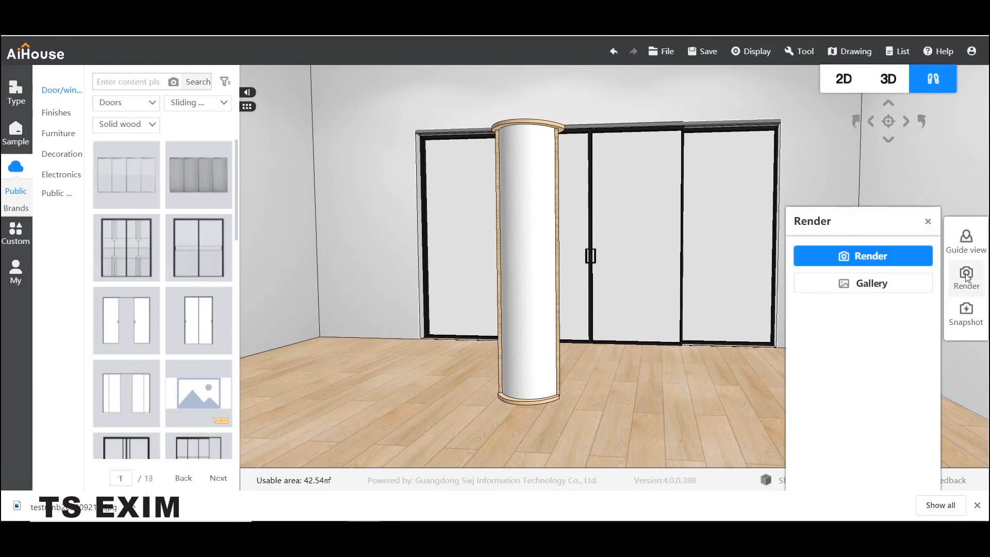
click(859, 253)
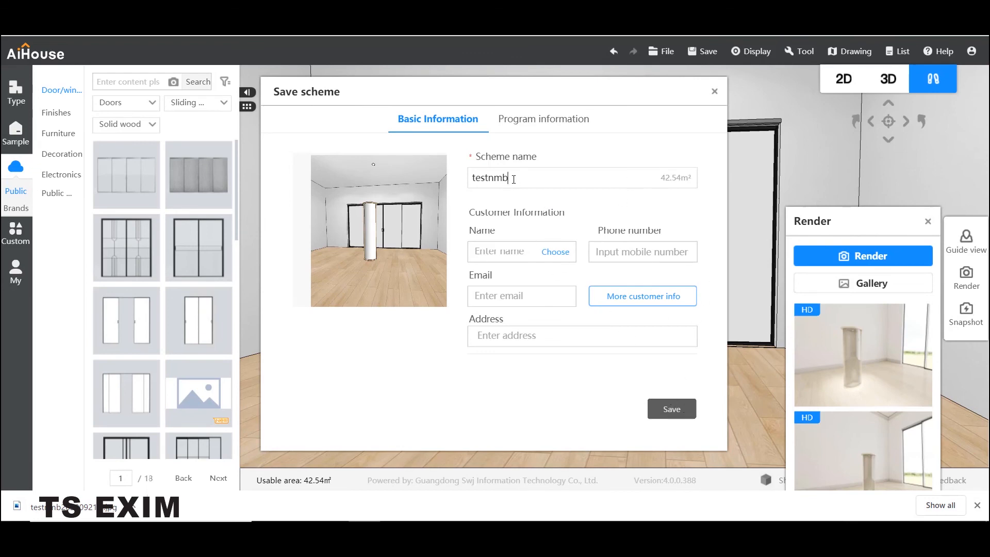
text(c)
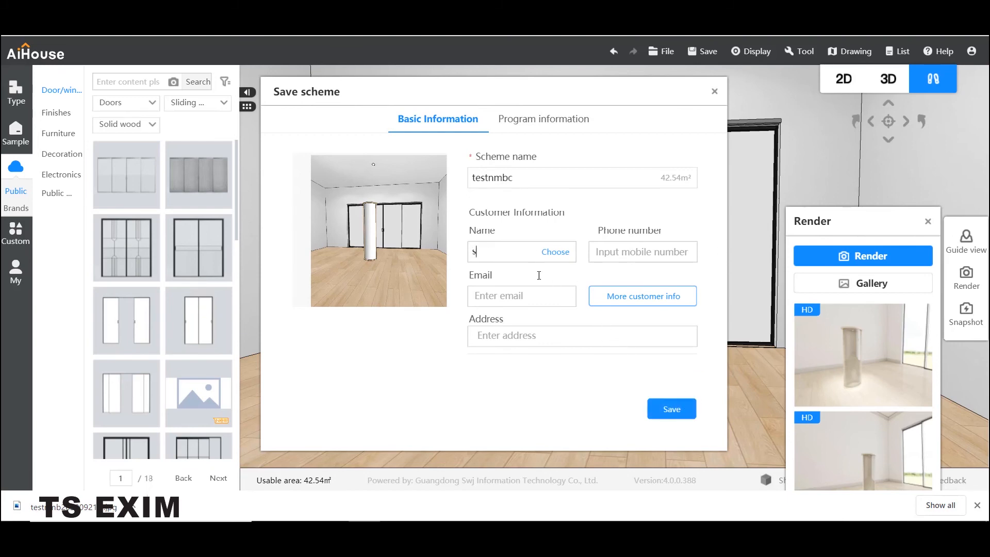
click(677, 417)
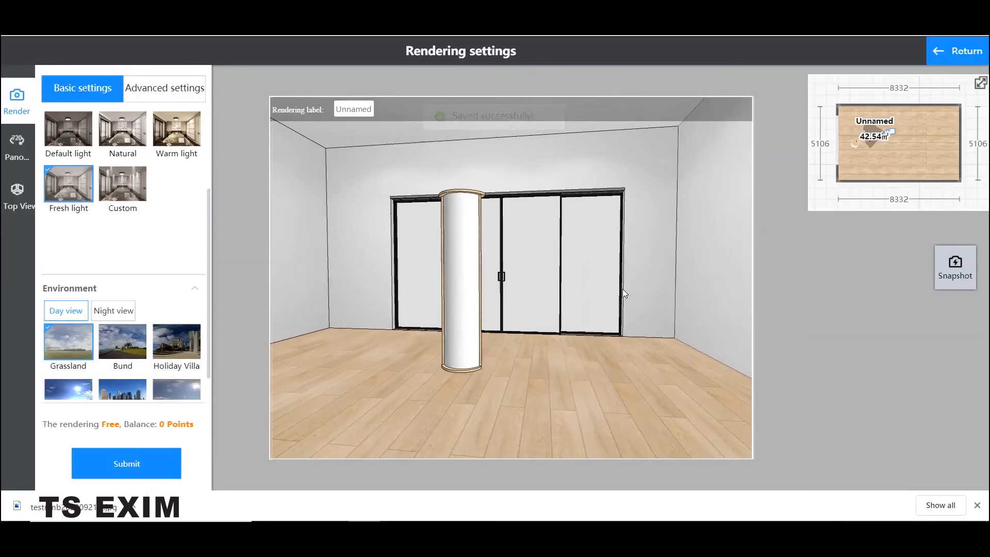
Turn the render camera slightly and bring it closer to the cabinet and sliding door
drag(623, 288, 619, 284)
scroll(620, 355, up, 2)
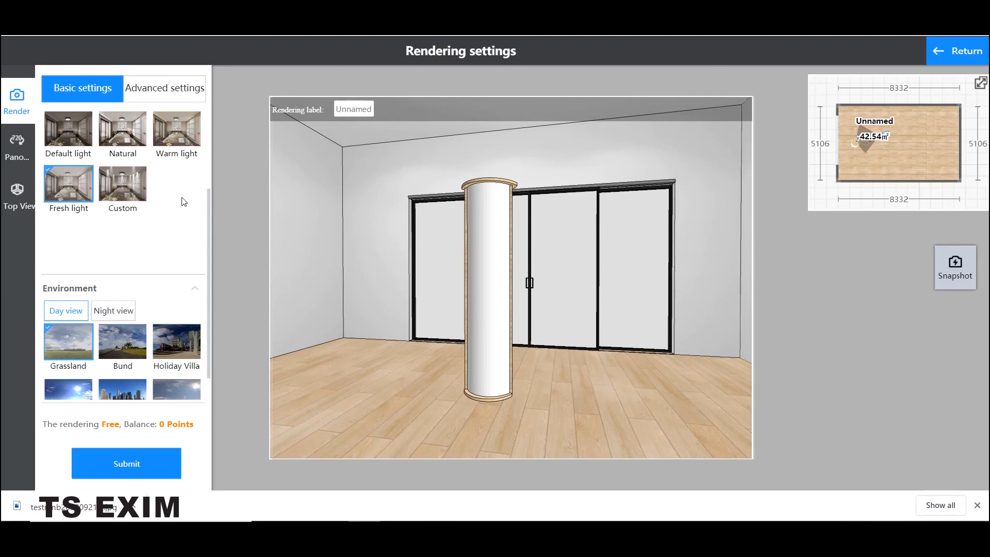
Try the Custom, Natural and Default light scene lighting presets with the floor plan enlarged
scroll(183, 201, up, 3)
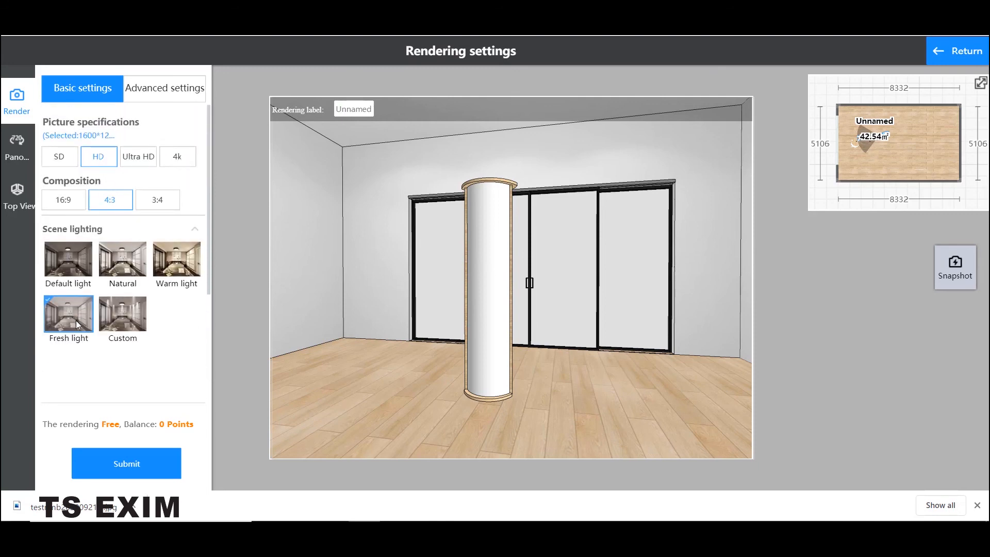
click(123, 314)
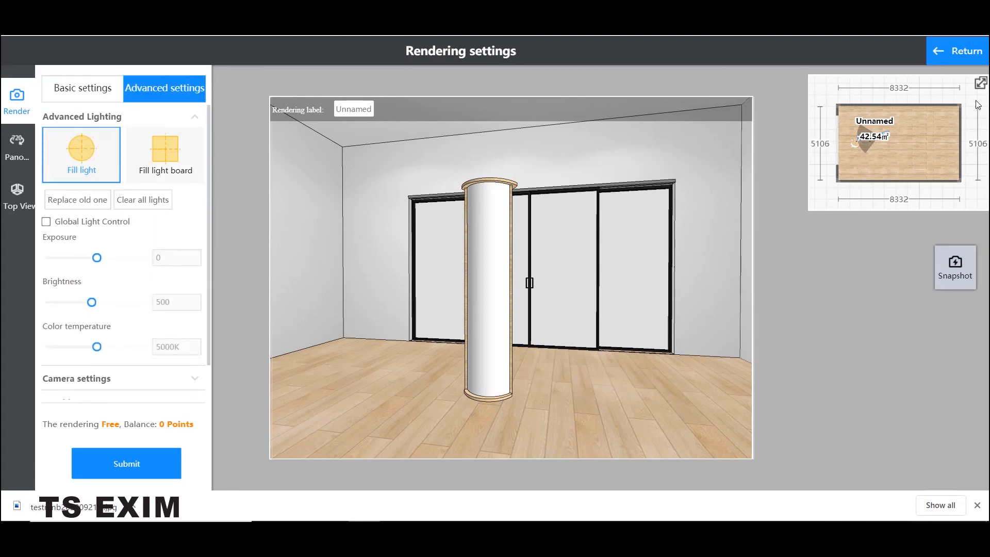
click(980, 86)
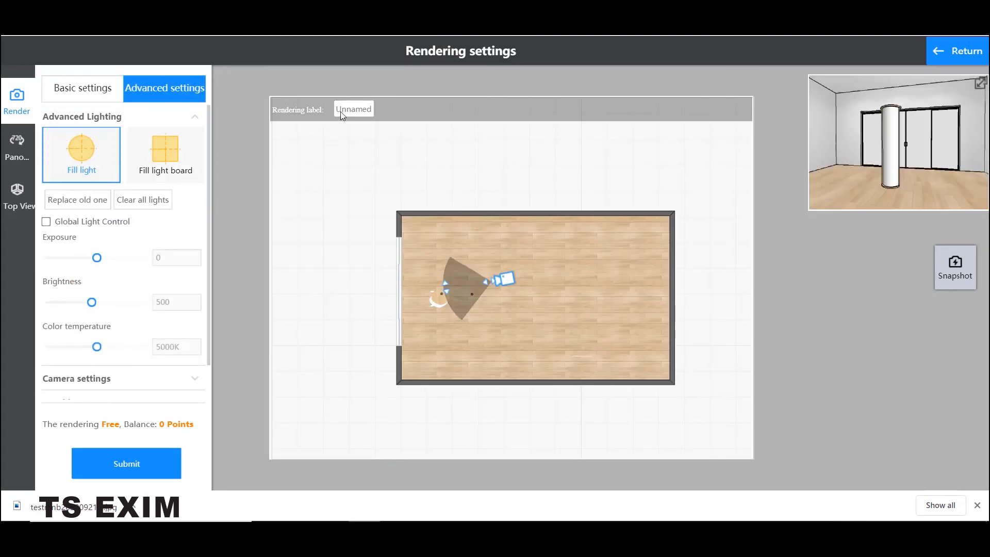
click(86, 92)
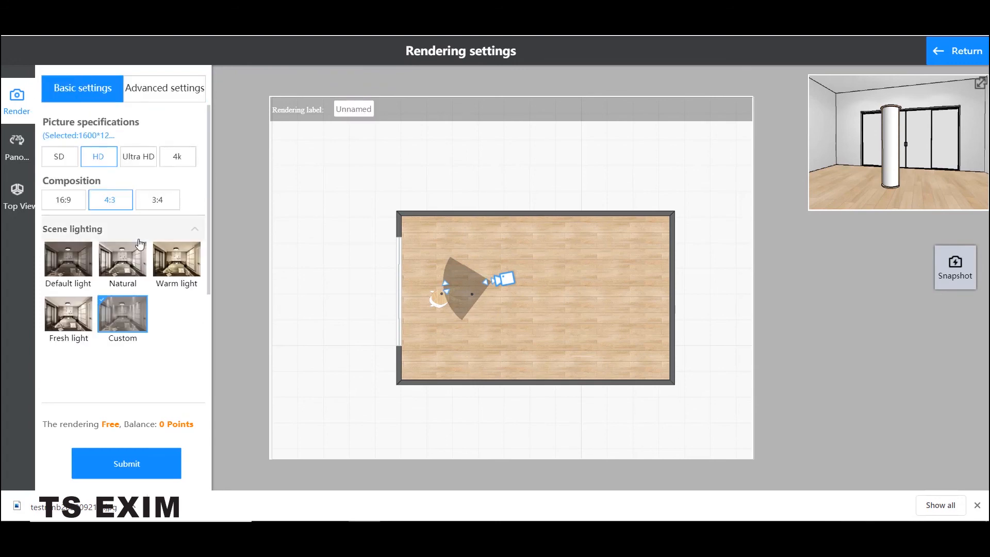
click(135, 268)
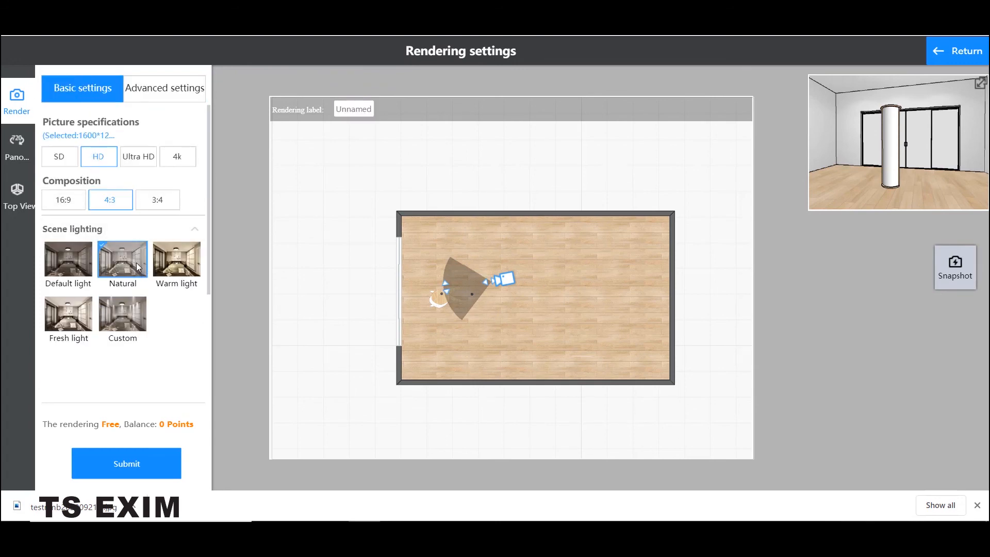
click(59, 261)
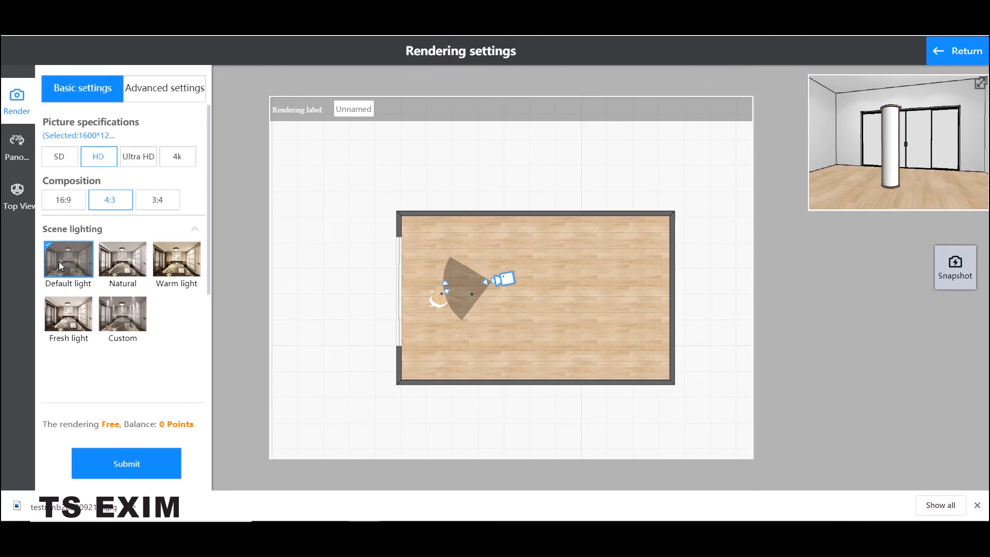
Submit the render from the camera view with Fresh light scene lighting, and open the newest finished image
click(76, 307)
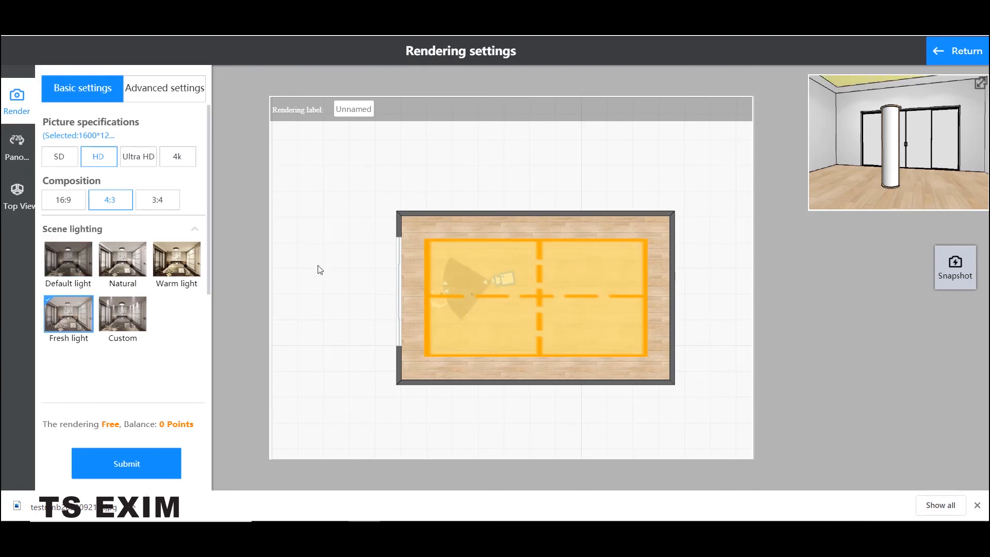
scroll(210, 232, down, 1)
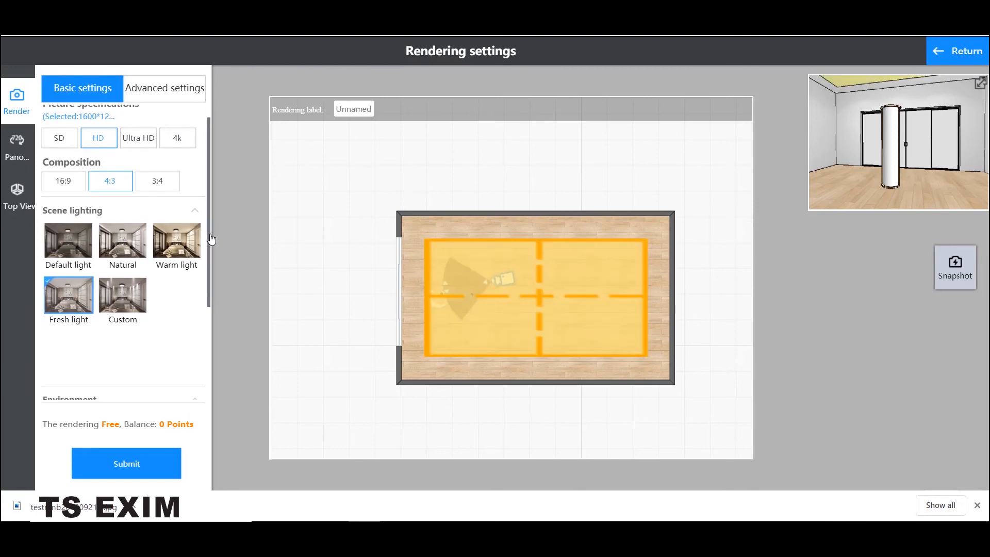
drag(211, 238, 216, 402)
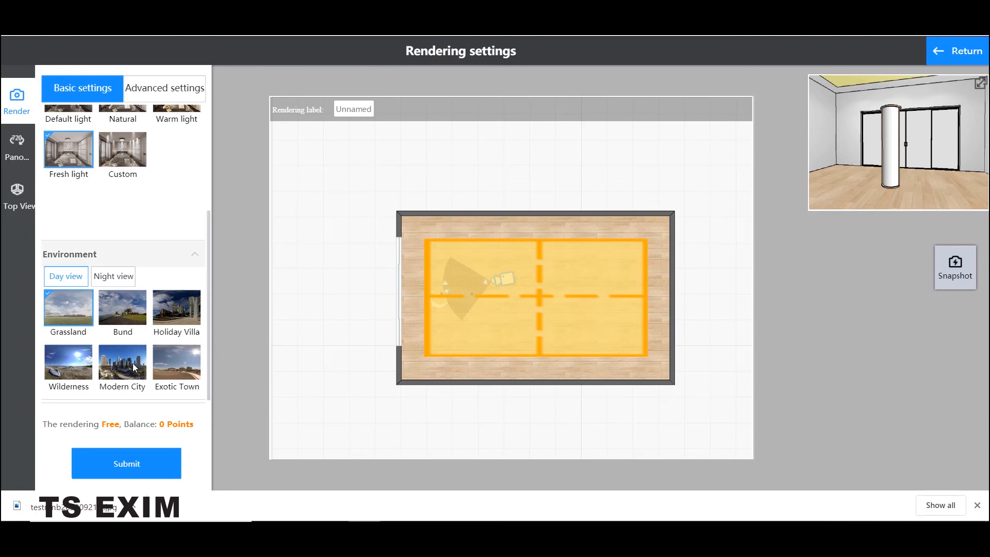
click(980, 83)
click(170, 470)
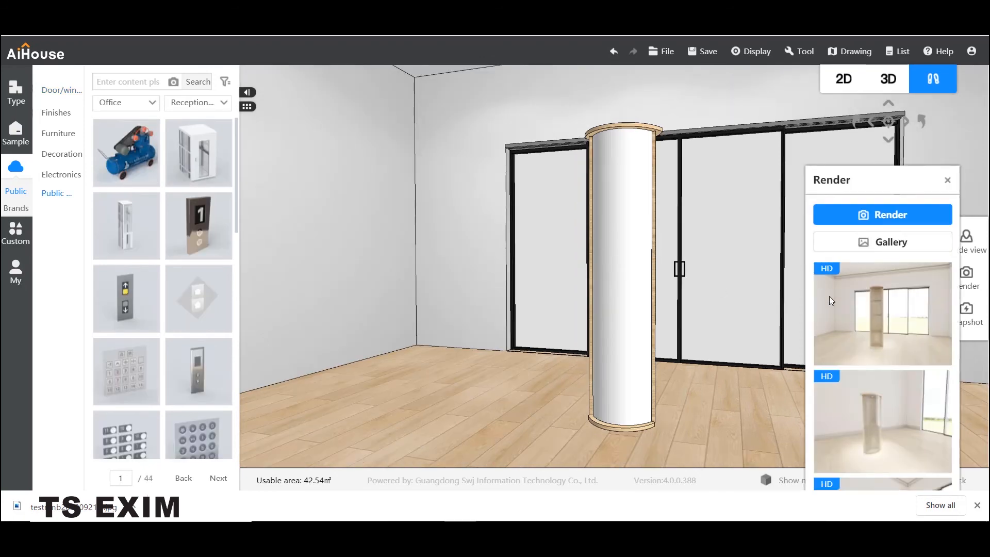
click(887, 309)
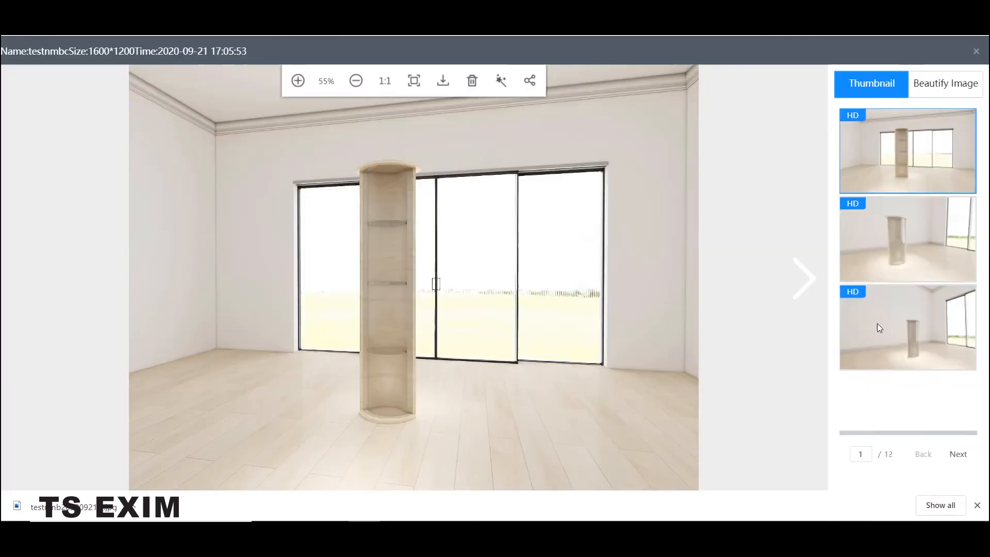